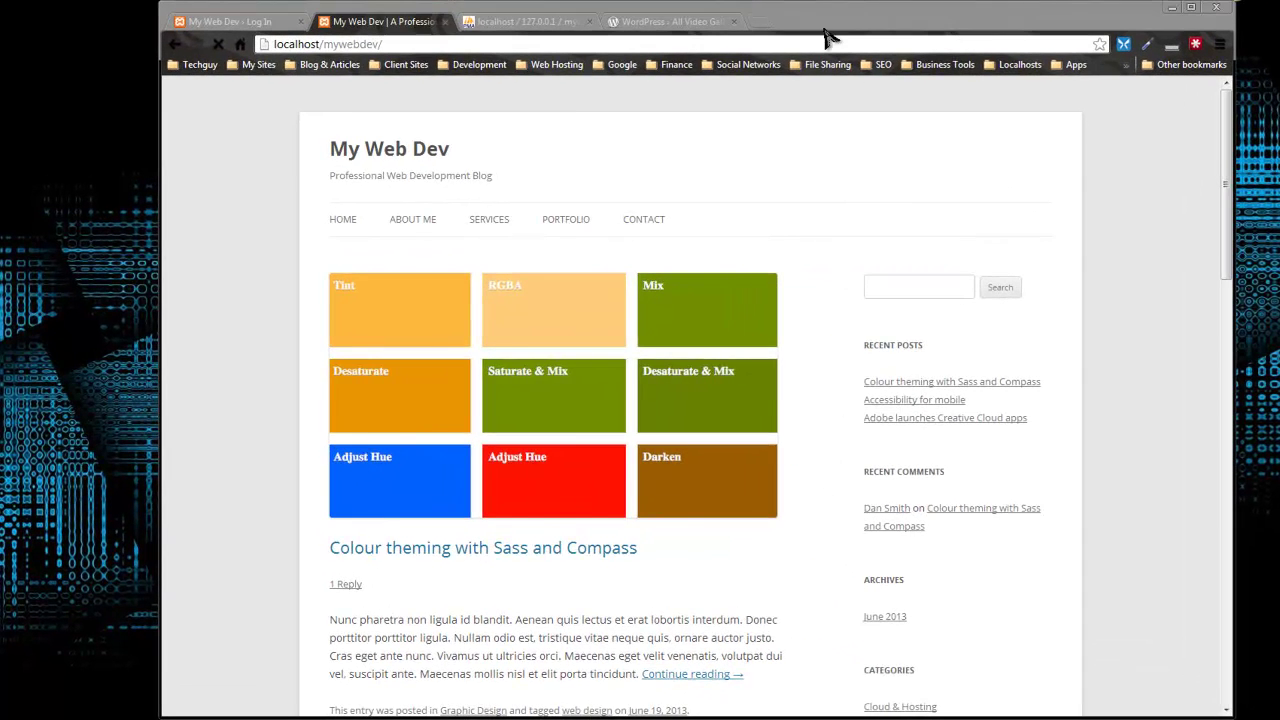
Step: Switch to the 'WordPress › All Video Gallery' plugin page tab
left_click(697, 28)
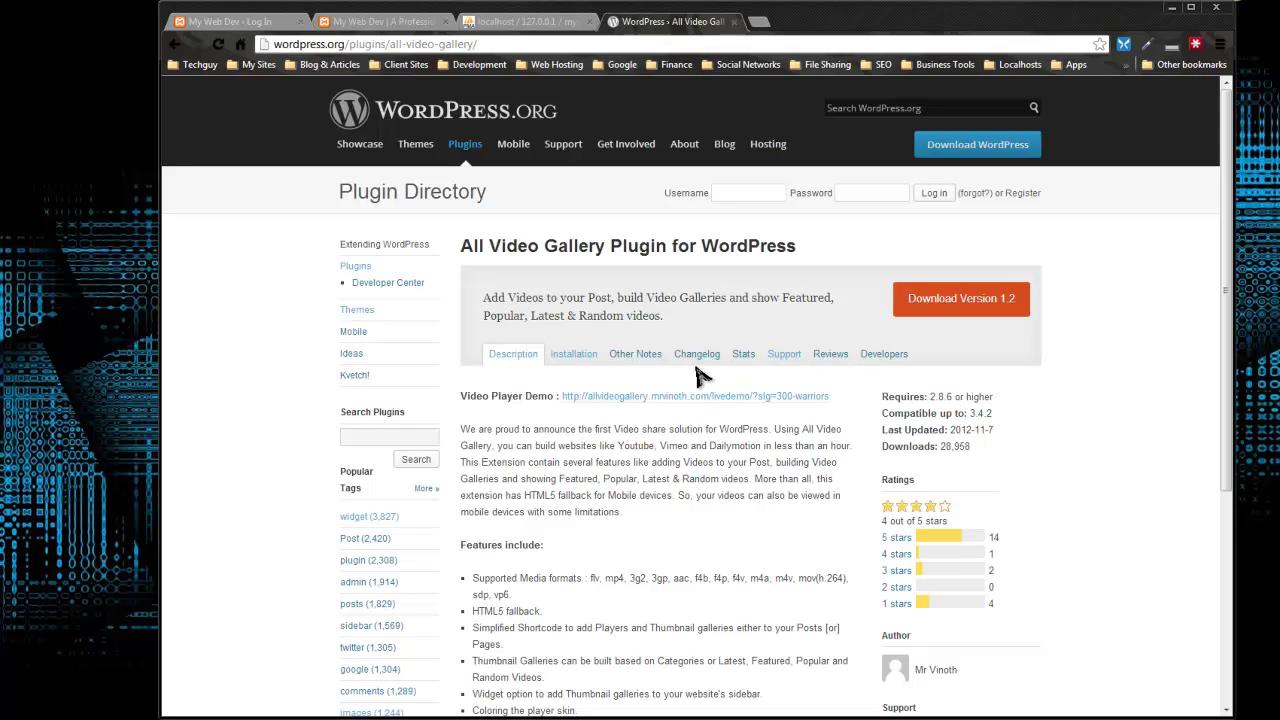
Step: Download and save all-video-gallery.1.2.zip, then open it in WinRAR
left_click(955, 305)
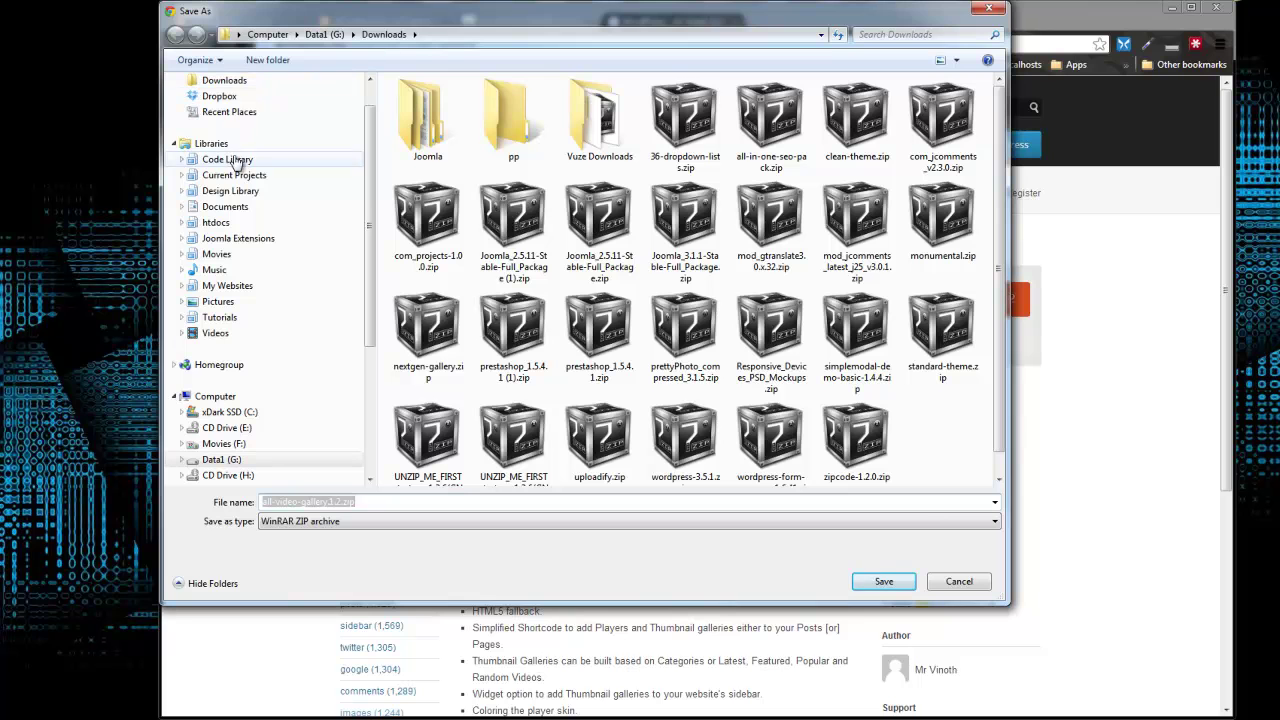
left_click(884, 583)
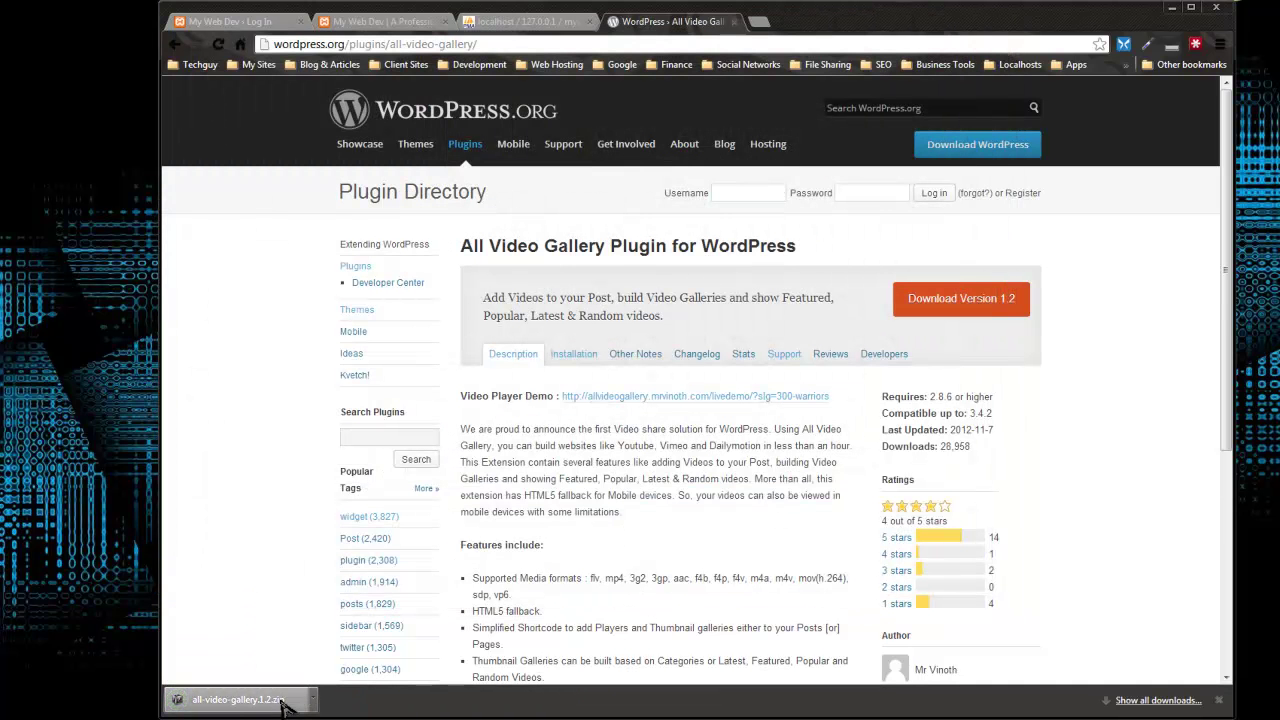
left_click(245, 705)
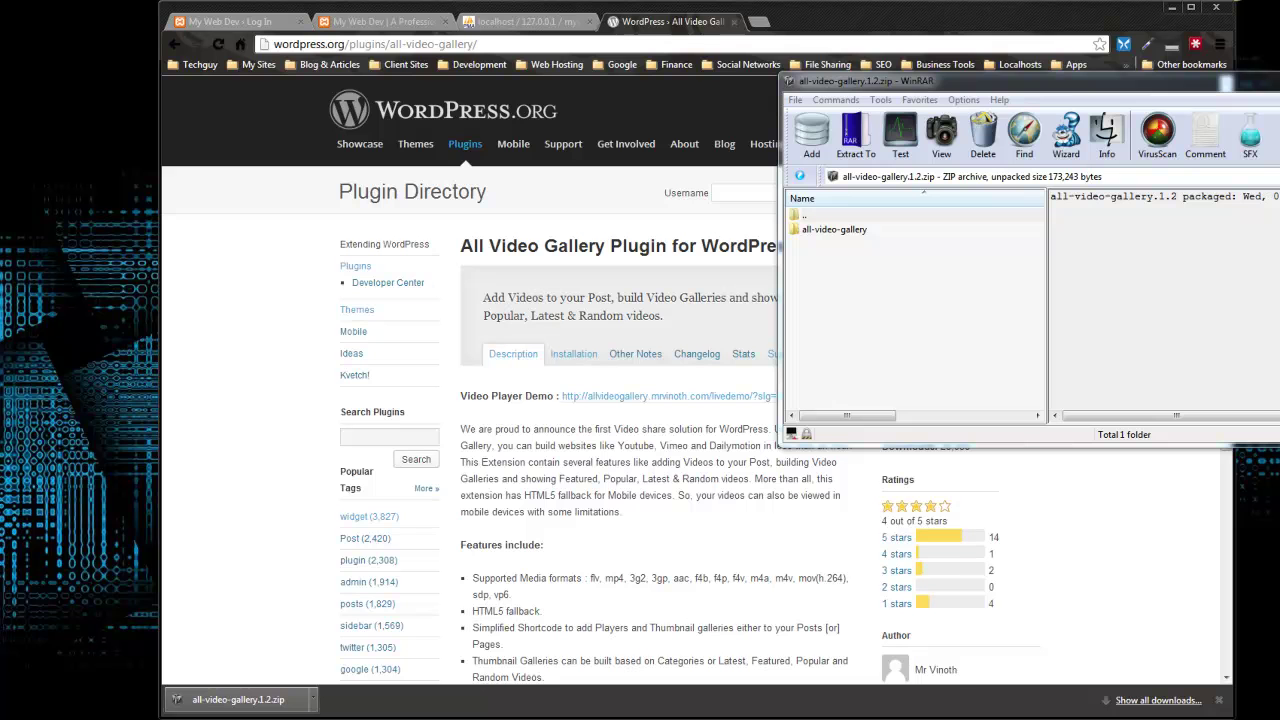
Step: Open htdocs > mywebdev > wp-content > plugins in Explorer beside the archive
left_click_drag(0, 26, 205, 50)
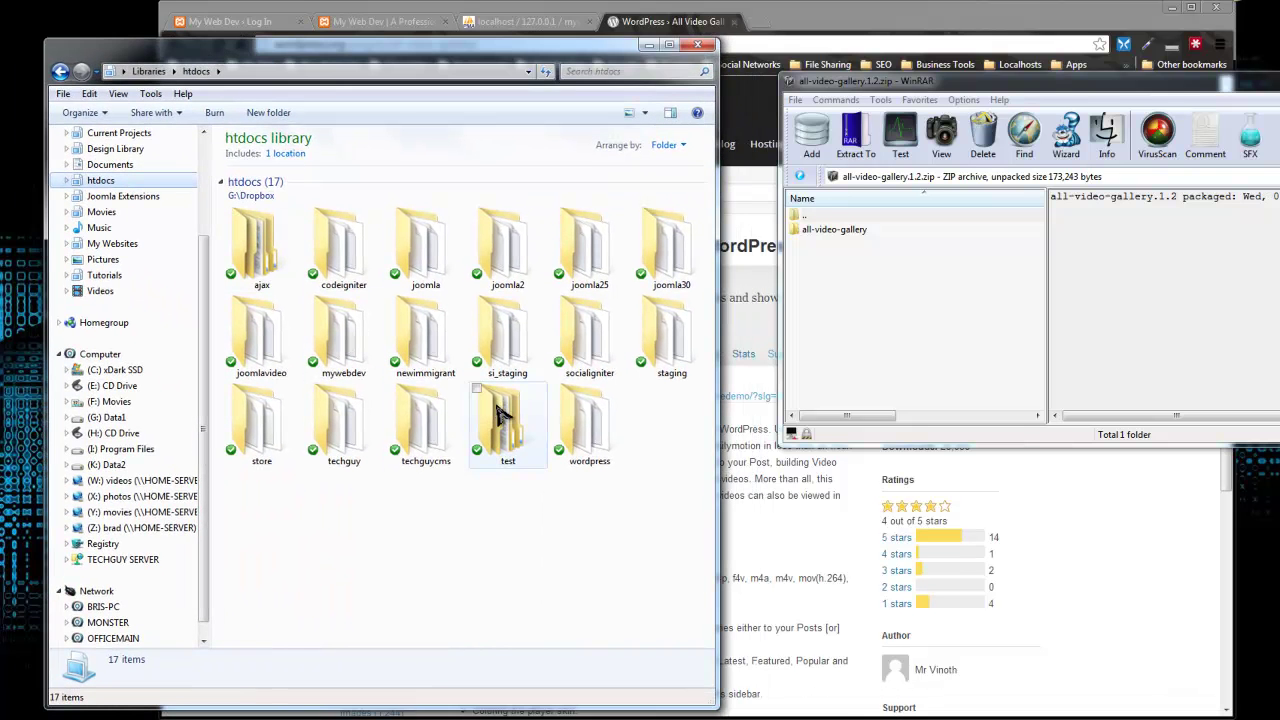
left_click(340, 358)
double_click(340, 358)
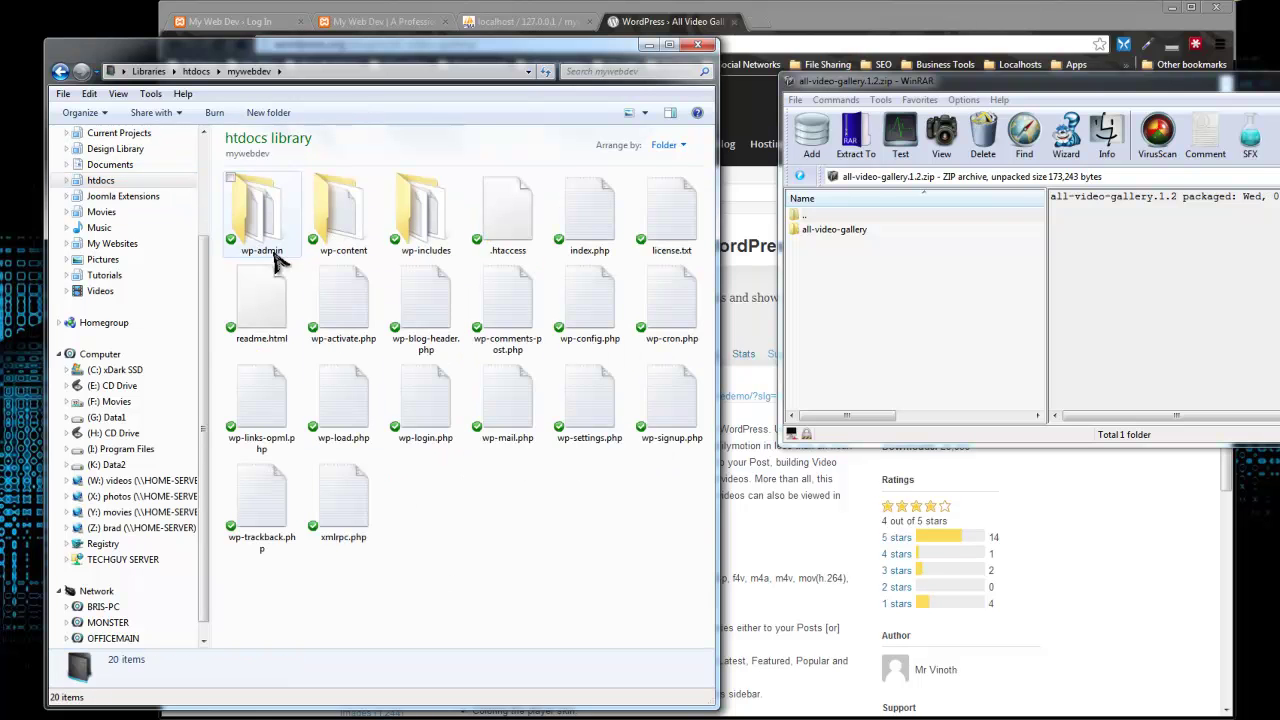
double_click(340, 213)
double_click(345, 214)
Step: Extract the all-video-gallery folder into plugins and close WinRAR
left_click_drag(808, 230, 476, 366)
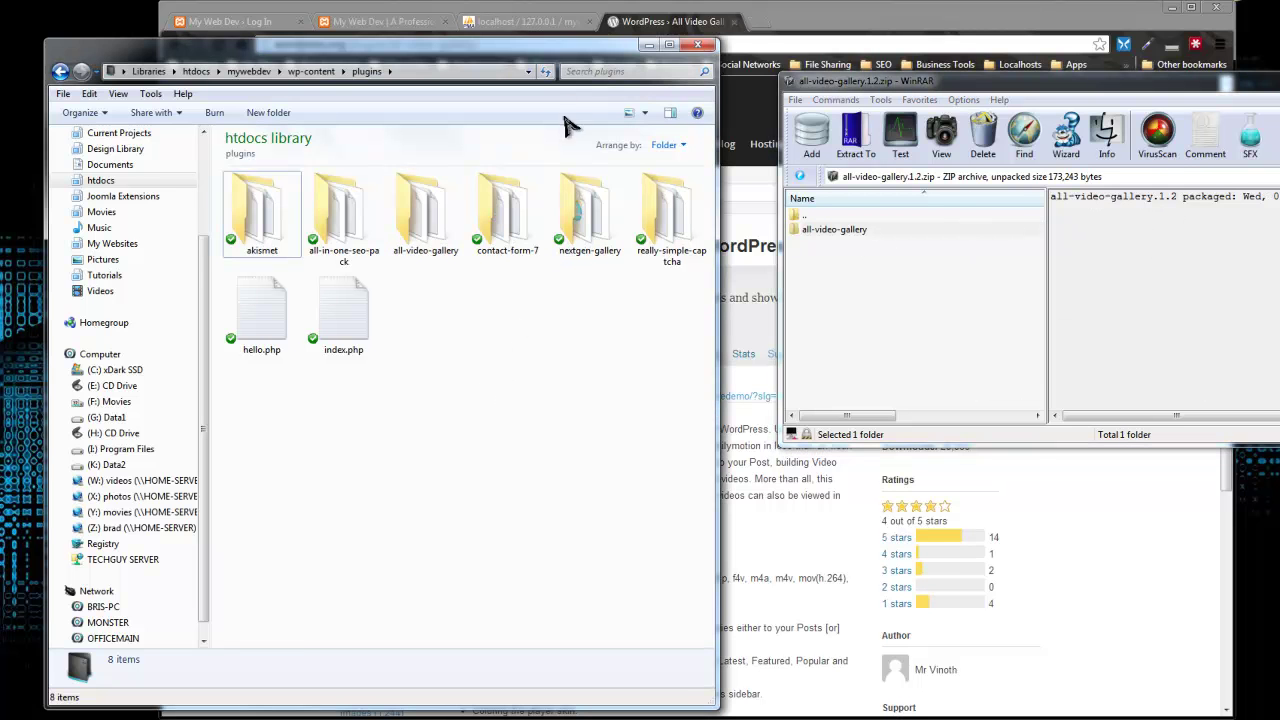
left_click(1279, 80)
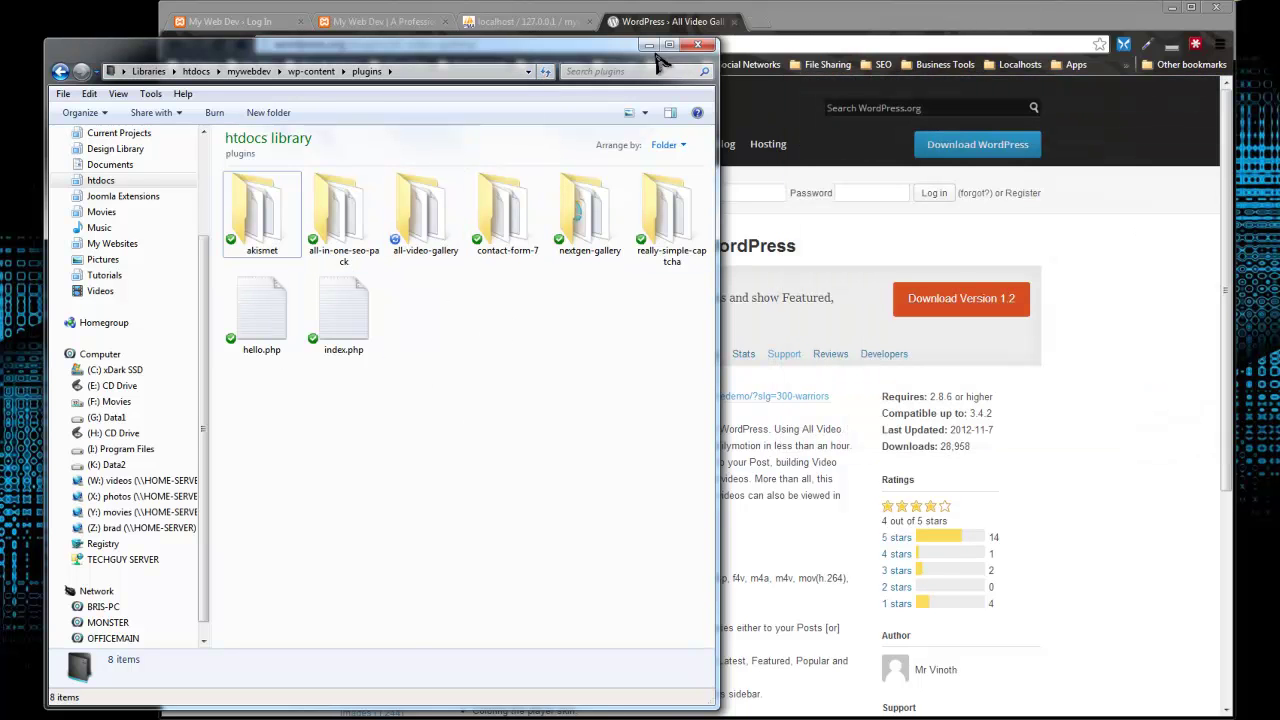
left_click(230, 21)
Step: Log in to the dashboard and activate All Video Gallery under Installed Plugins
left_click(648, 264)
type("admin")
key("Tab")
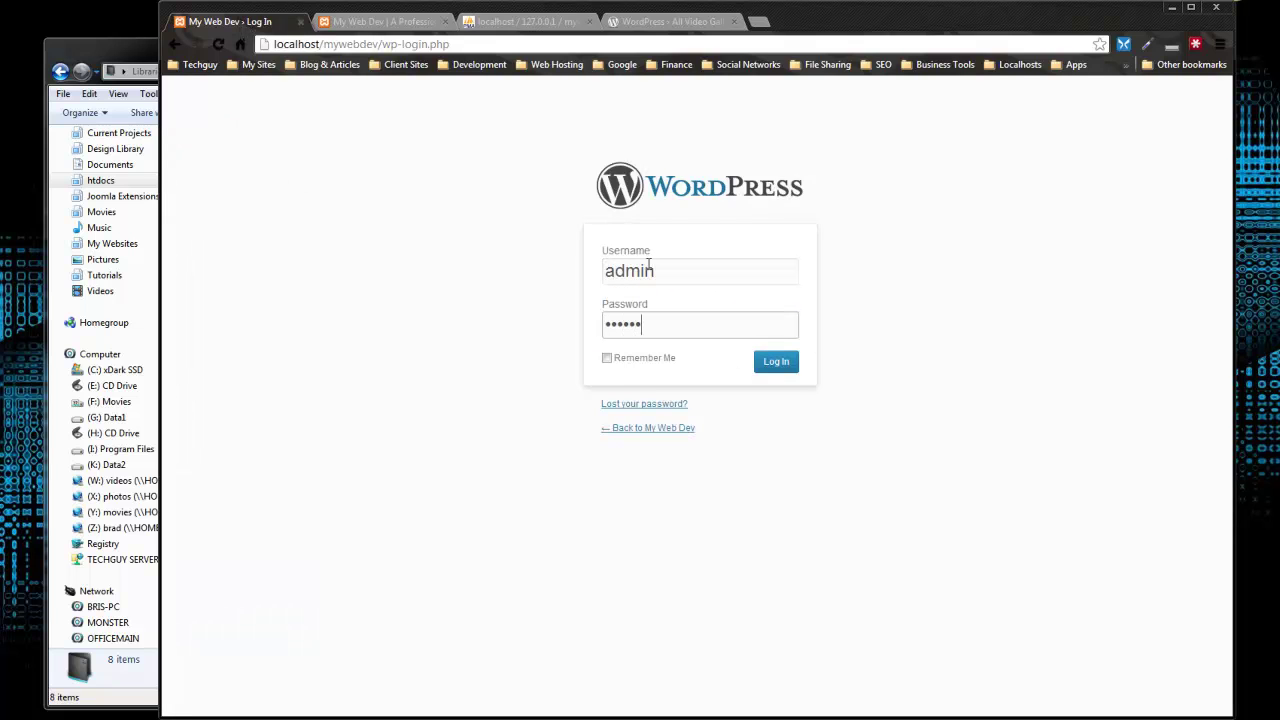
key("Return")
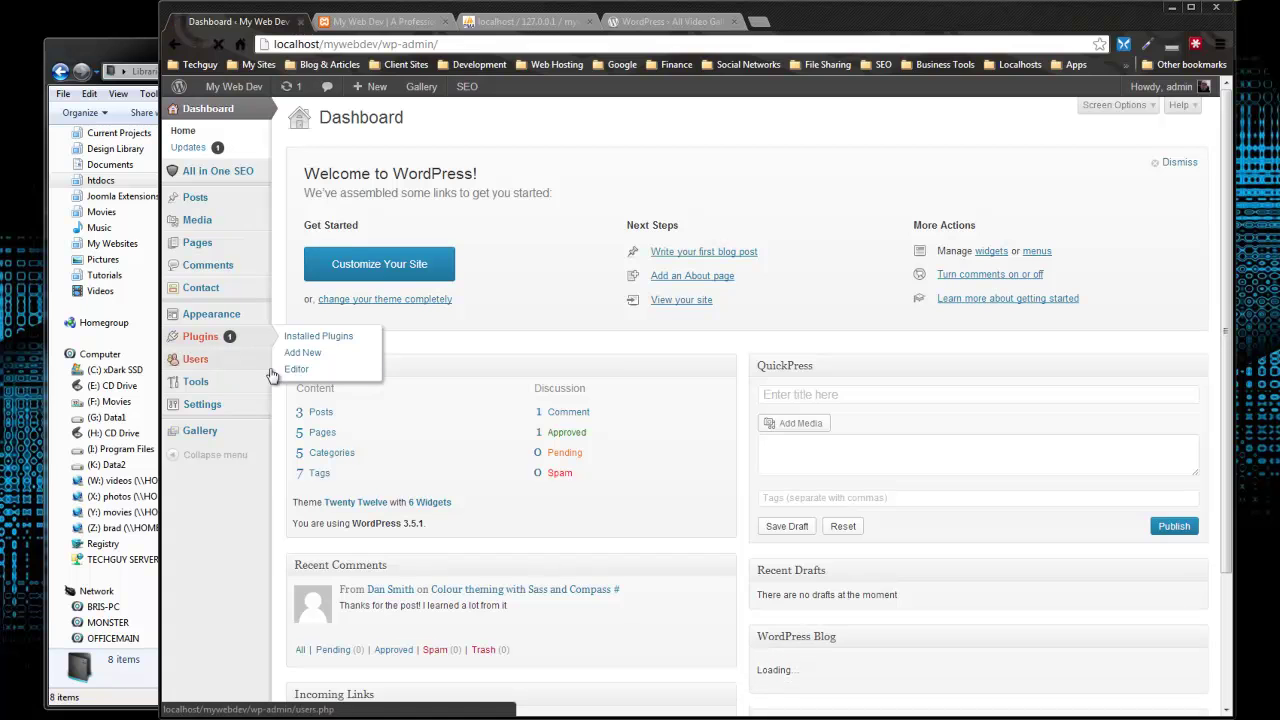
left_click(246, 337)
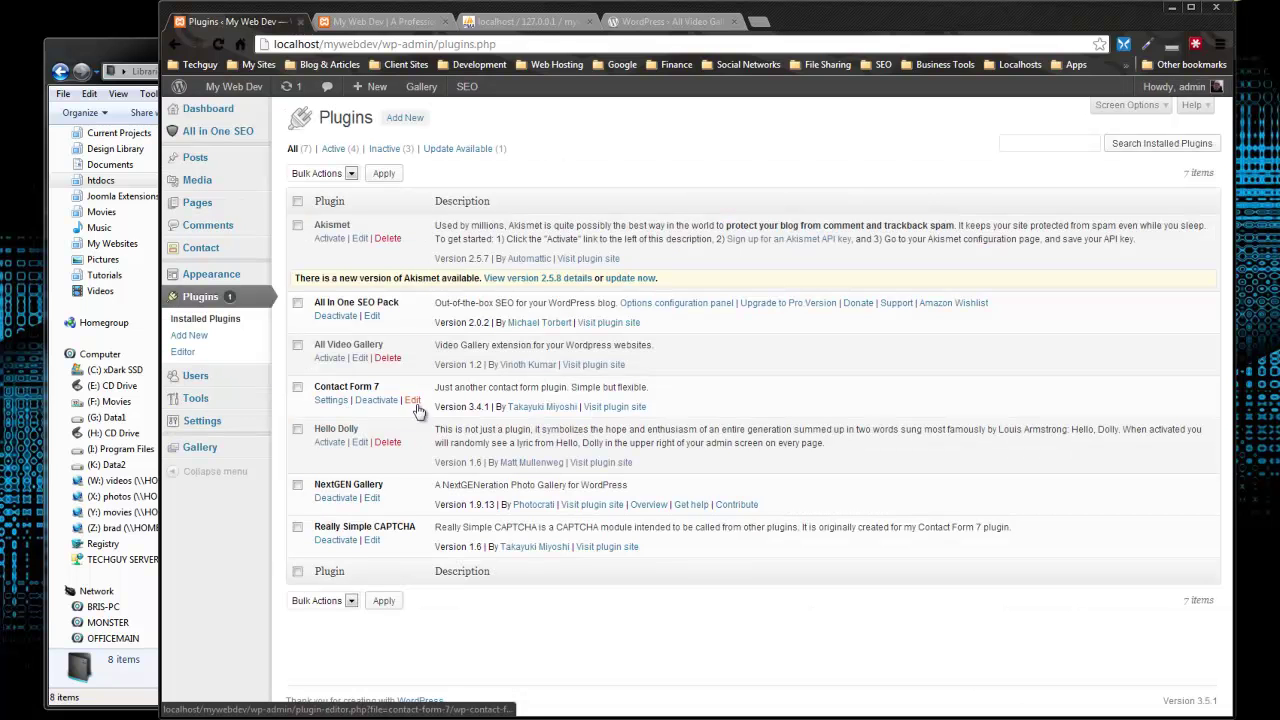
left_click(327, 362)
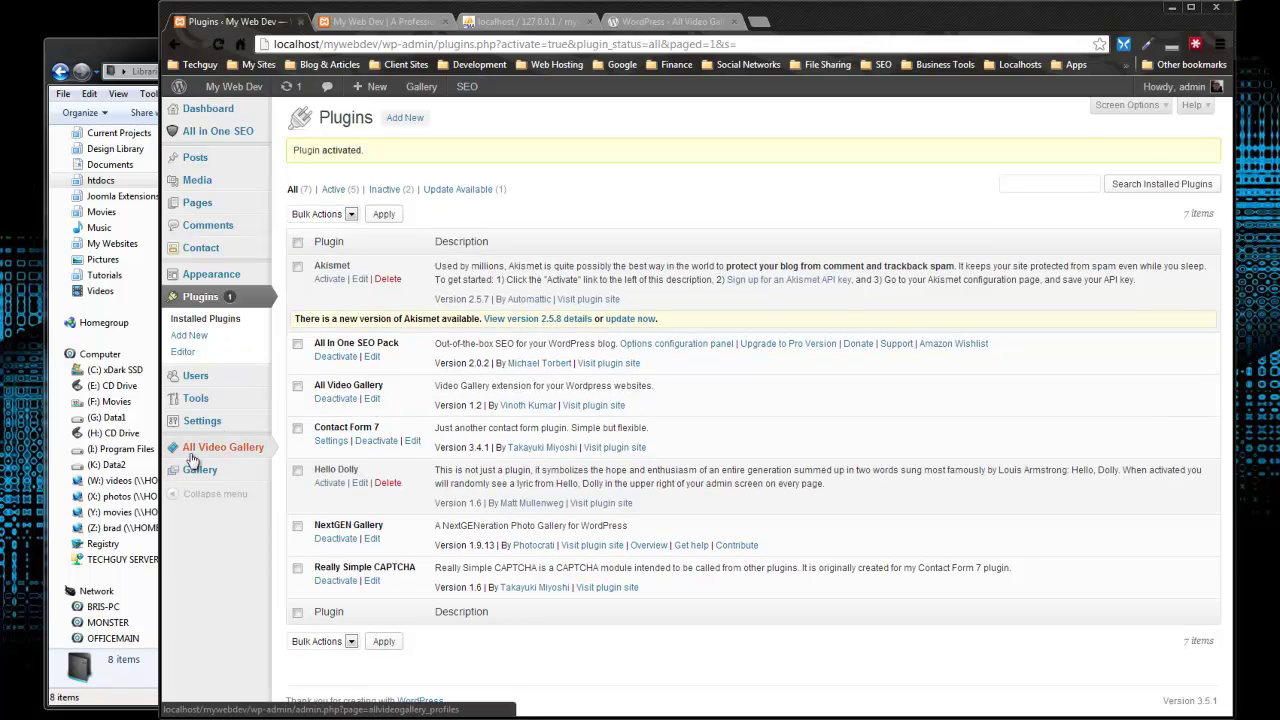
Step: Open the All Video Gallery profiles page from its new admin menu
mouse_move(214, 452)
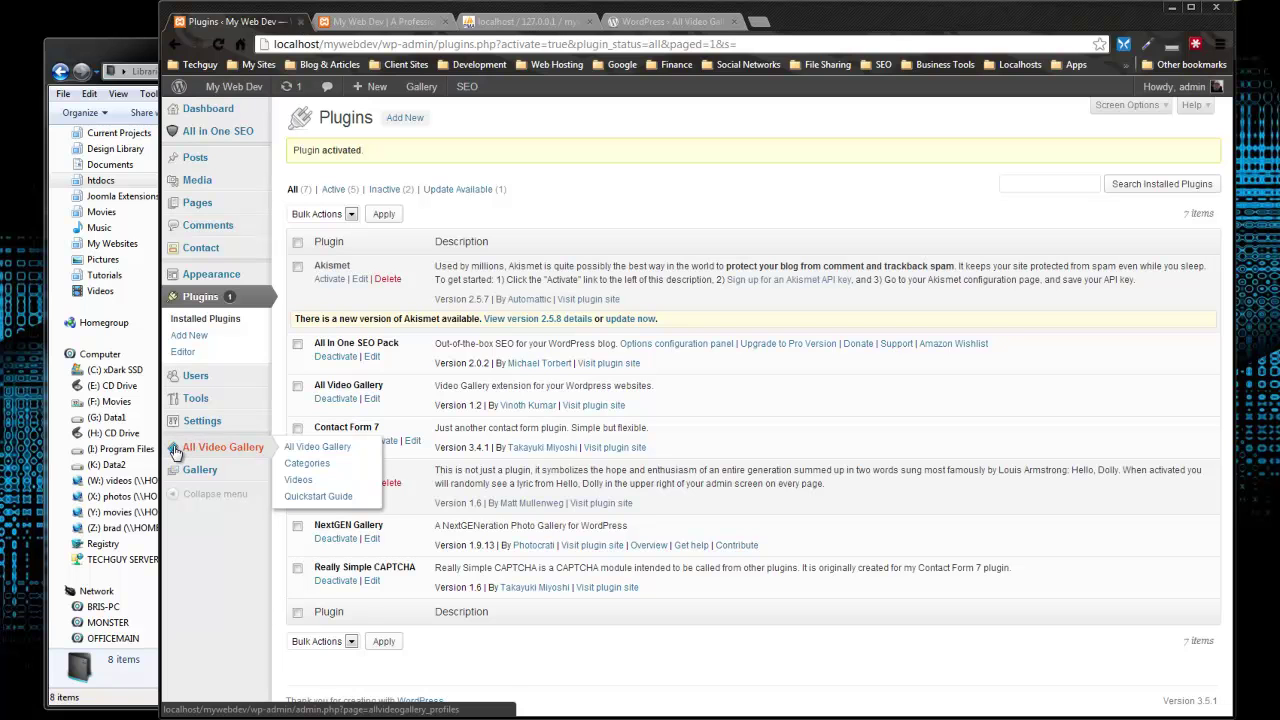
left_click(292, 449)
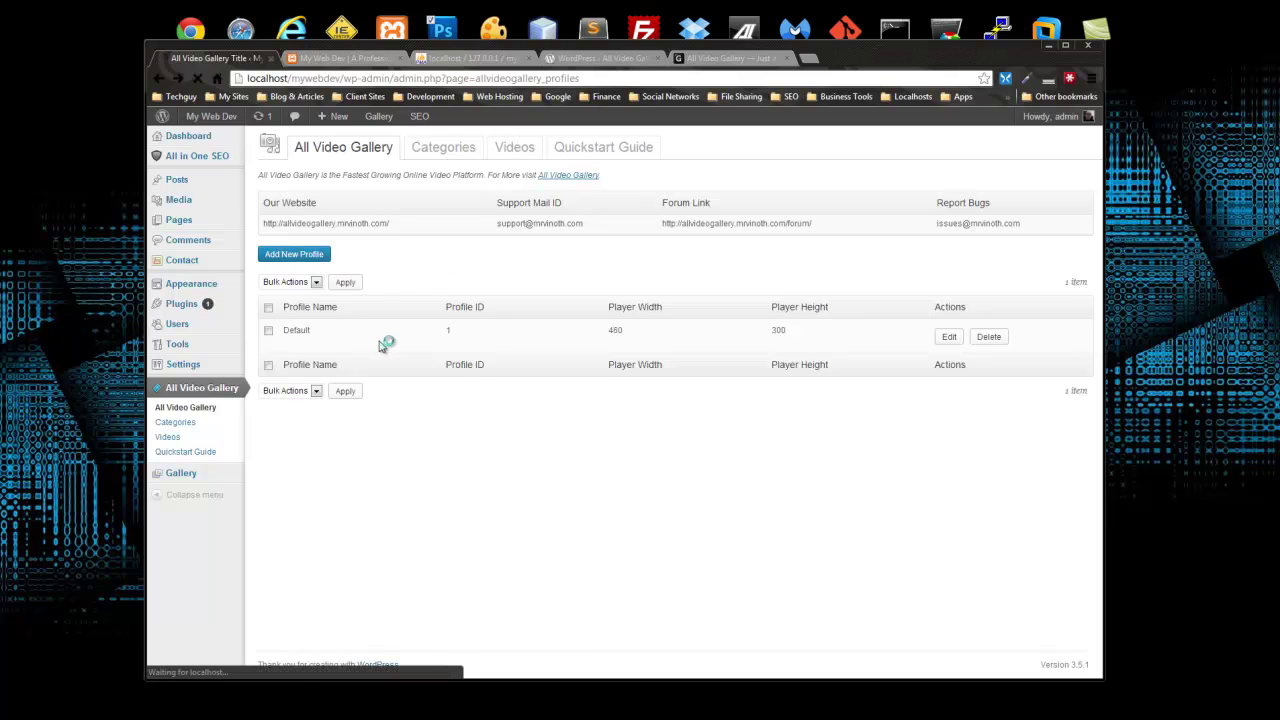
Step: Name the new player profile 'My Web Dev Videos'
left_click_drag(444, 226, 394, 226)
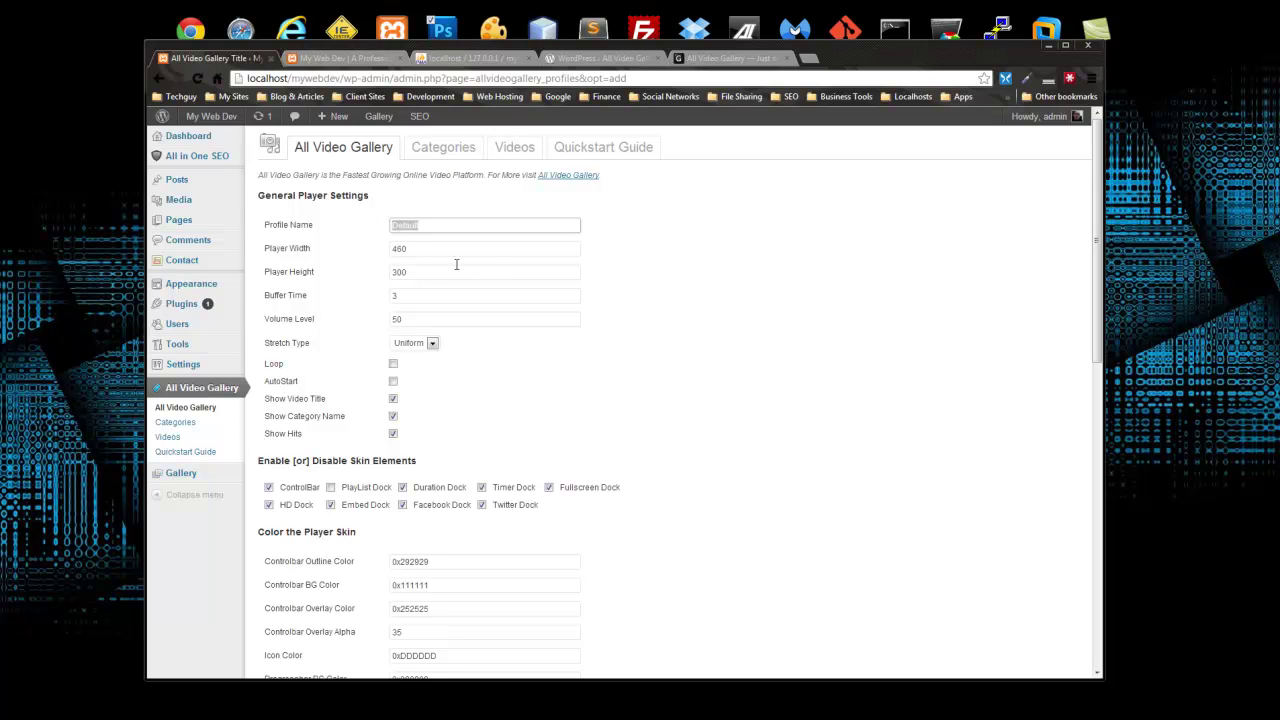
type("My Web Dev Videos")
scroll(686, 394, "down", 6)
scroll(700, 385, "up", 4)
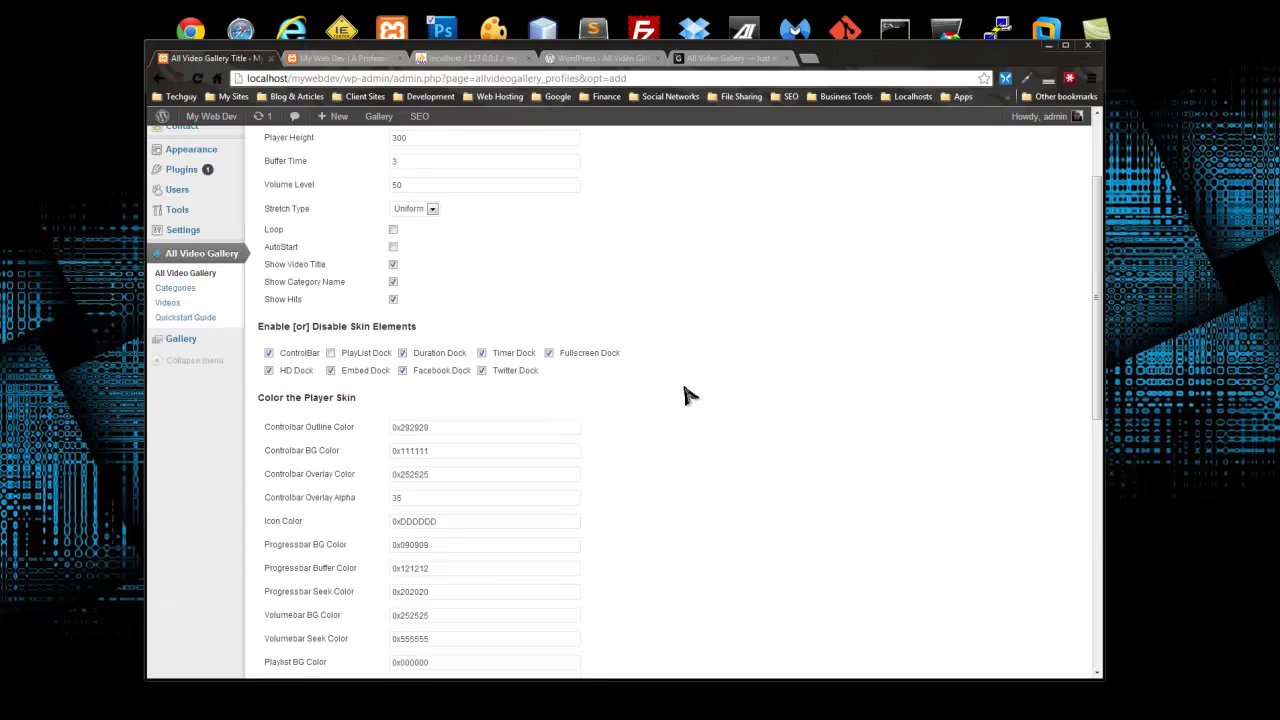
scroll(395, 275, "up", 1)
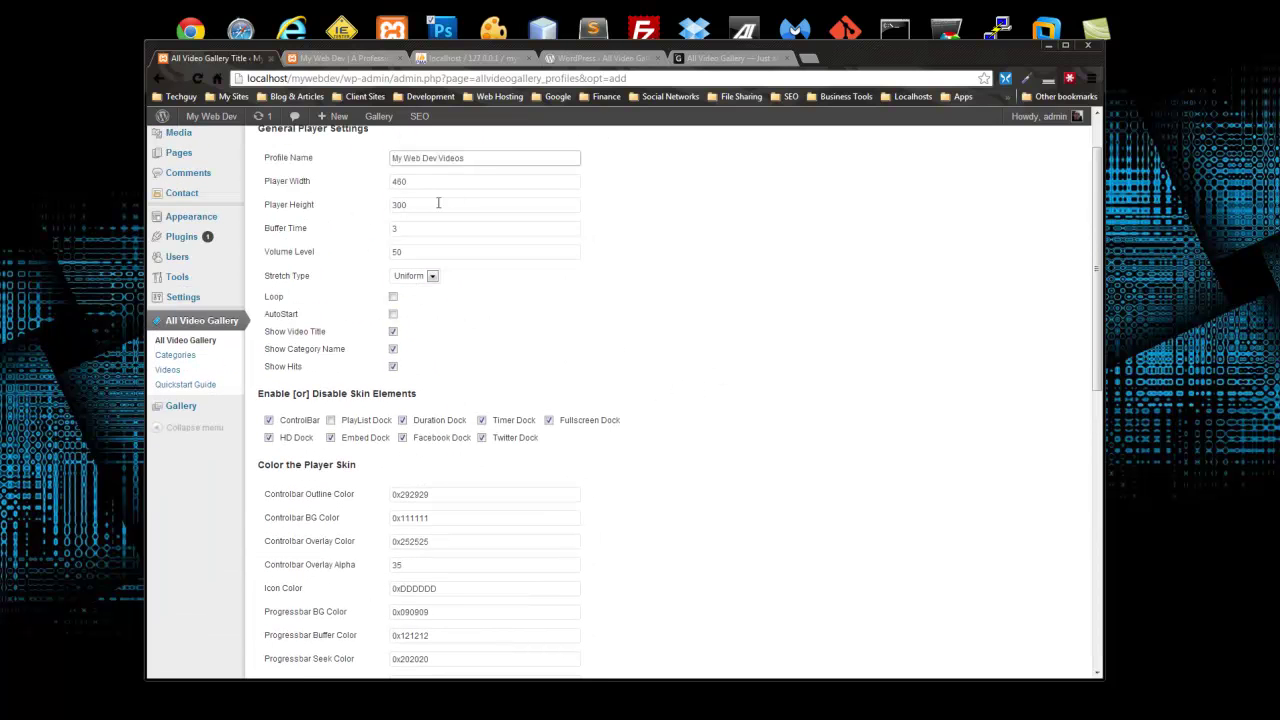
Step: Keep the 460 × 300 player size, turn off Show Hits, and save the profile
left_click_drag(420, 183, 391, 186)
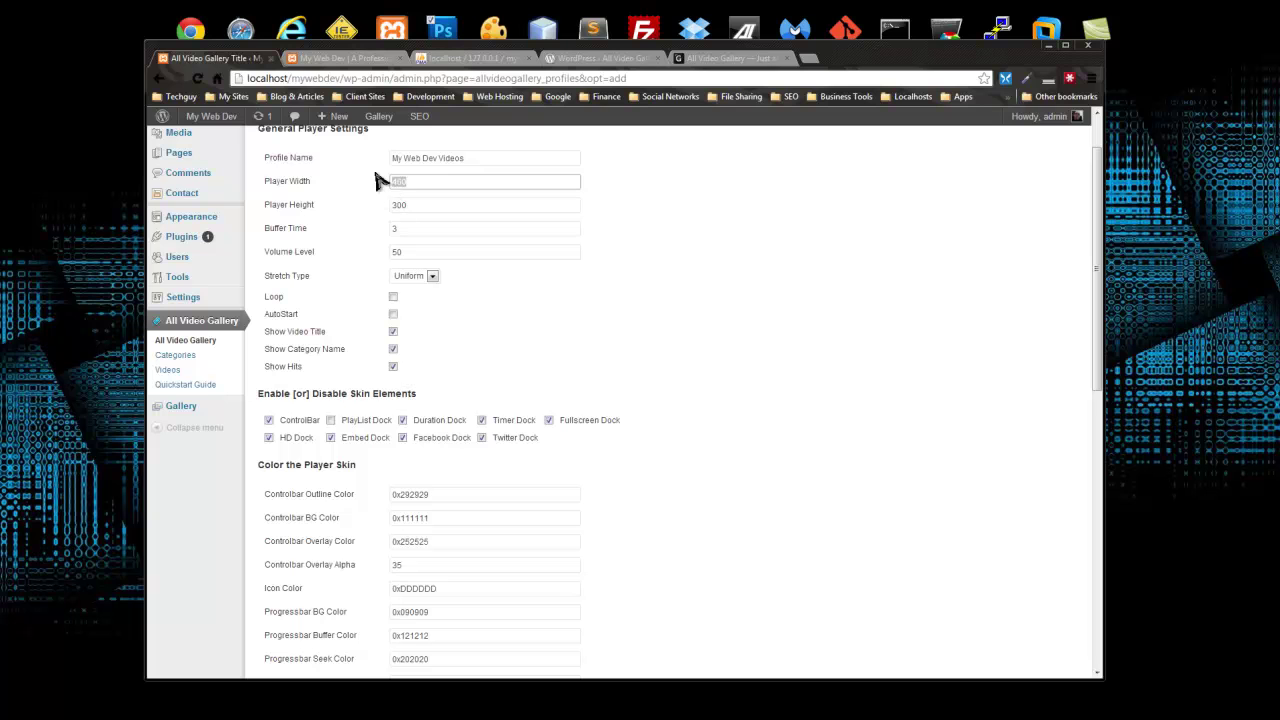
left_click(690, 340)
scroll(300, 268, "down", 2)
scroll(292, 268, "up", 2)
left_click_drag(298, 368, 270, 368)
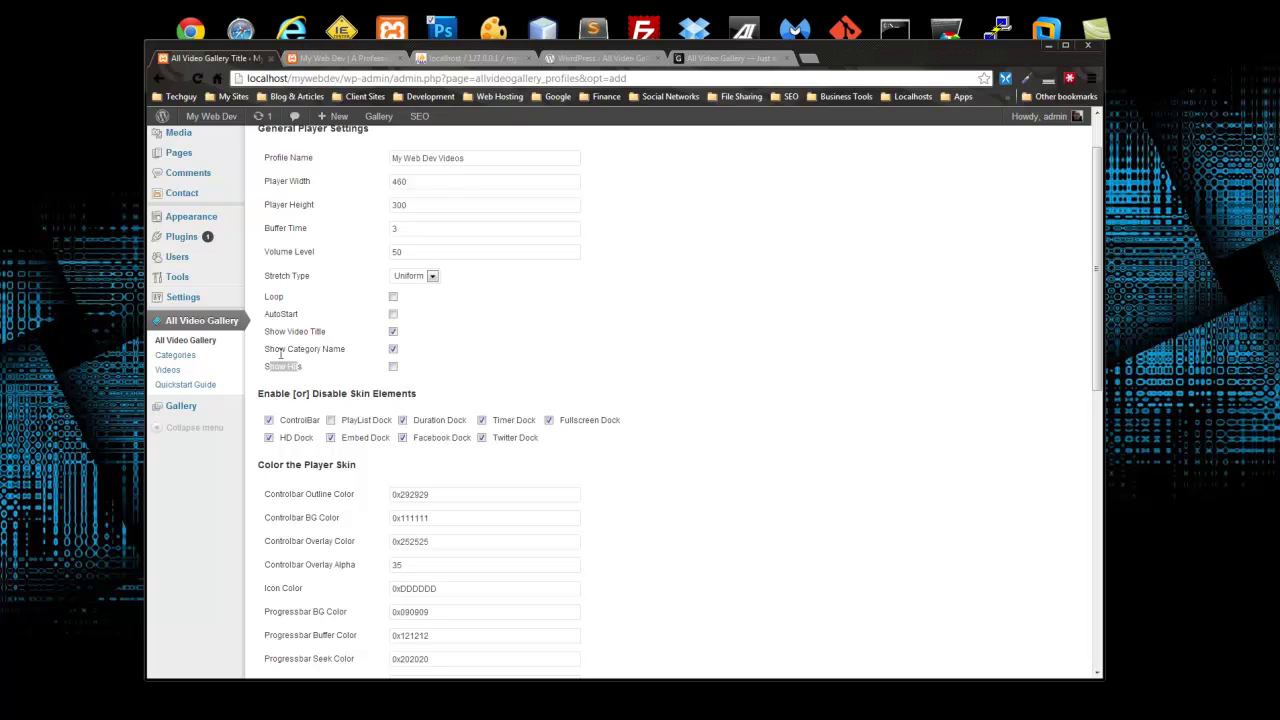
left_click(534, 367)
scroll(505, 358, "down", 3)
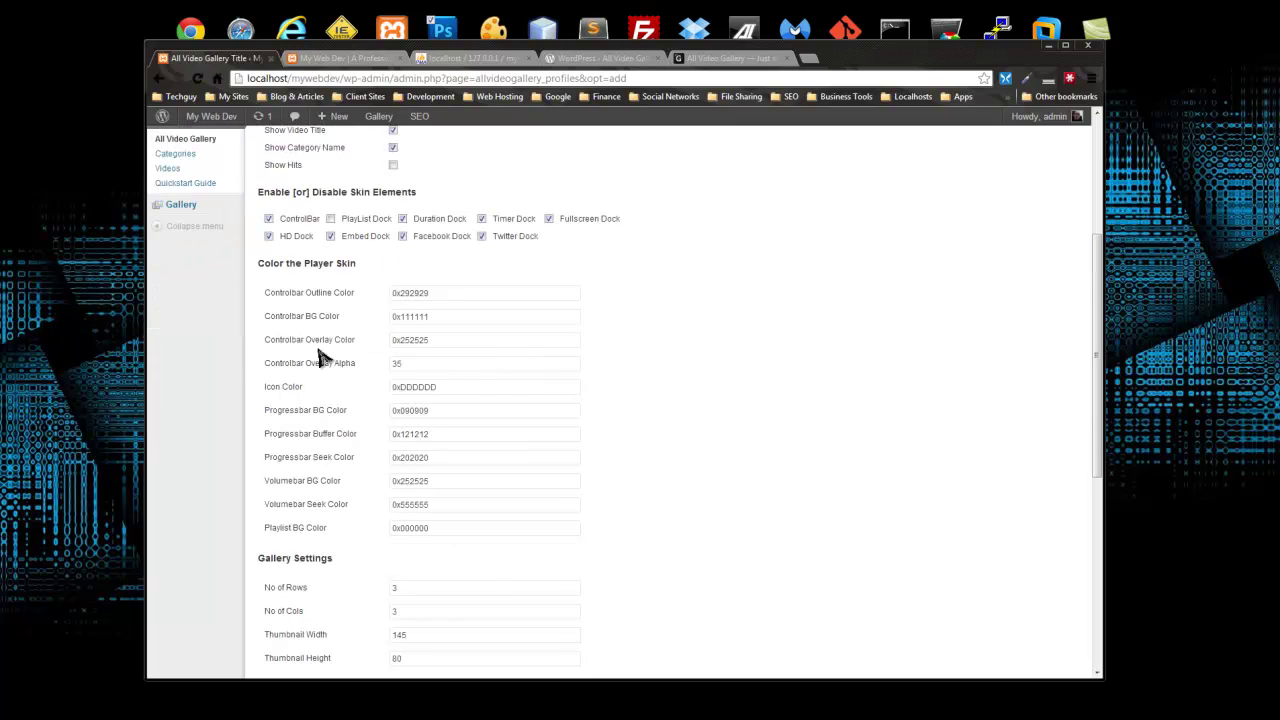
scroll(428, 363, "down", 2)
scroll(395, 450, "down", 2)
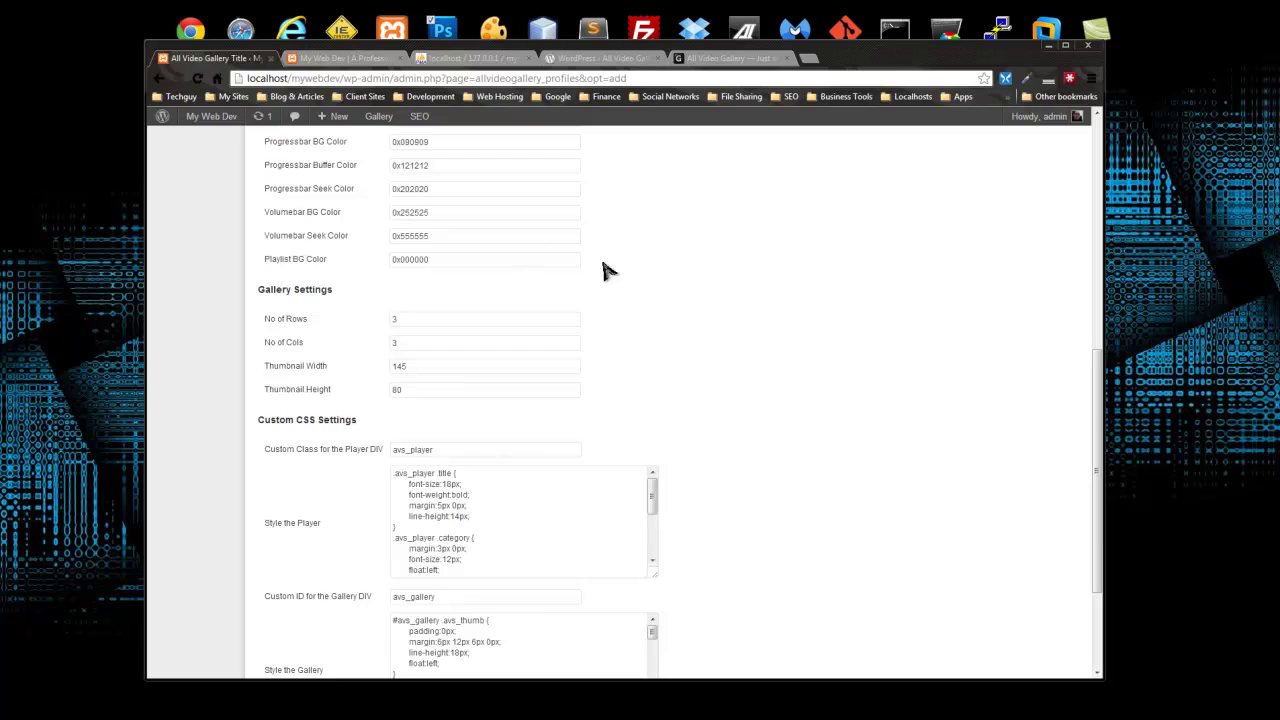
scroll(737, 323, "down", 3)
left_click(298, 630)
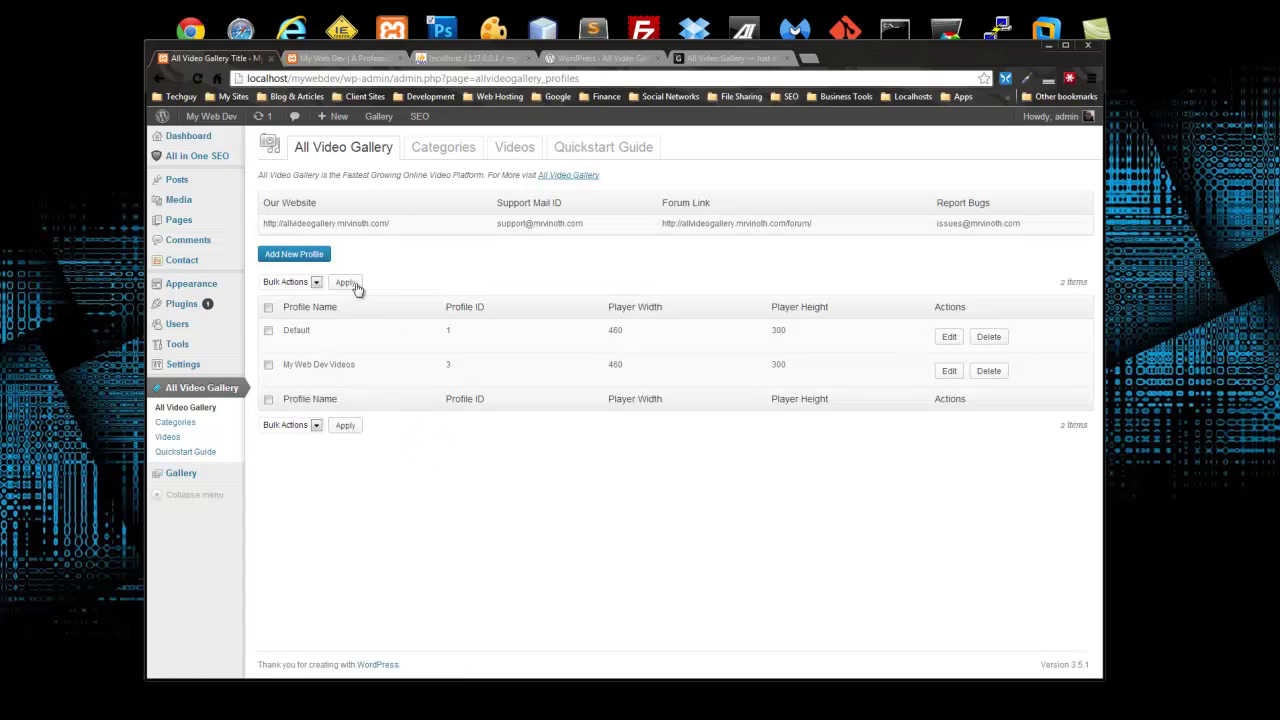
Step: Add a General video category with thumbnail images/thumb.png
left_click(443, 150)
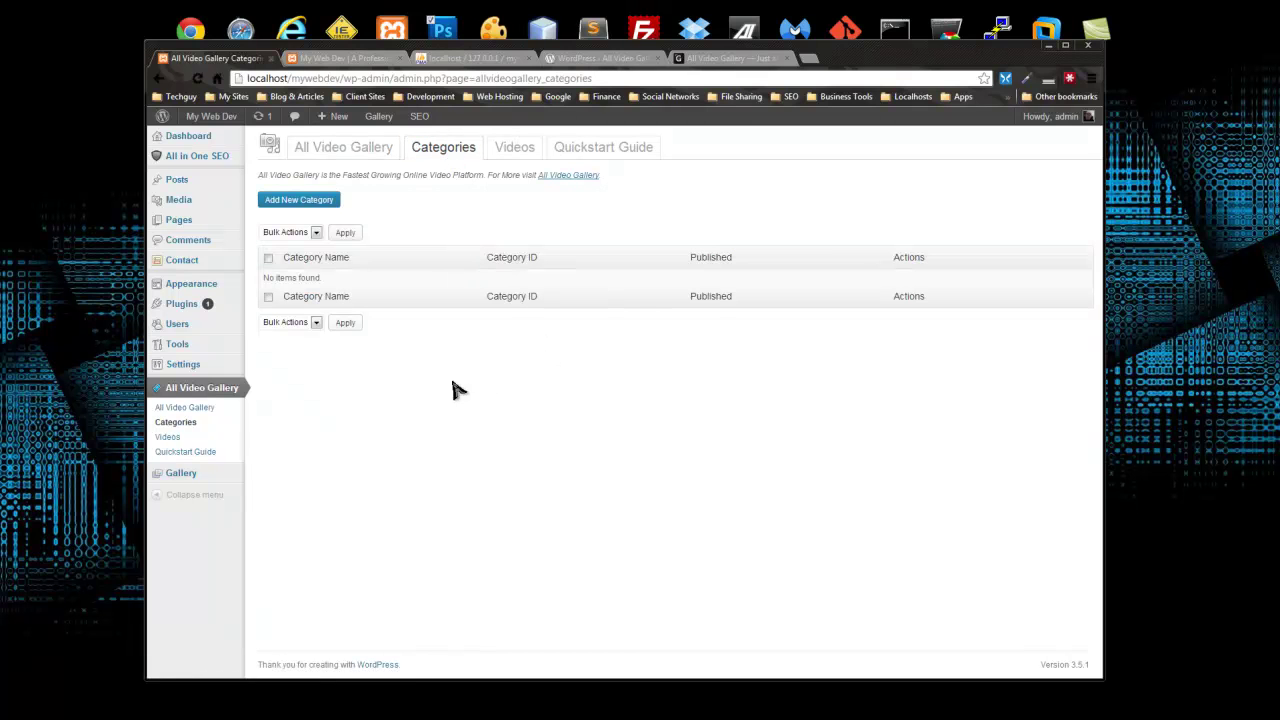
left_click(296, 205)
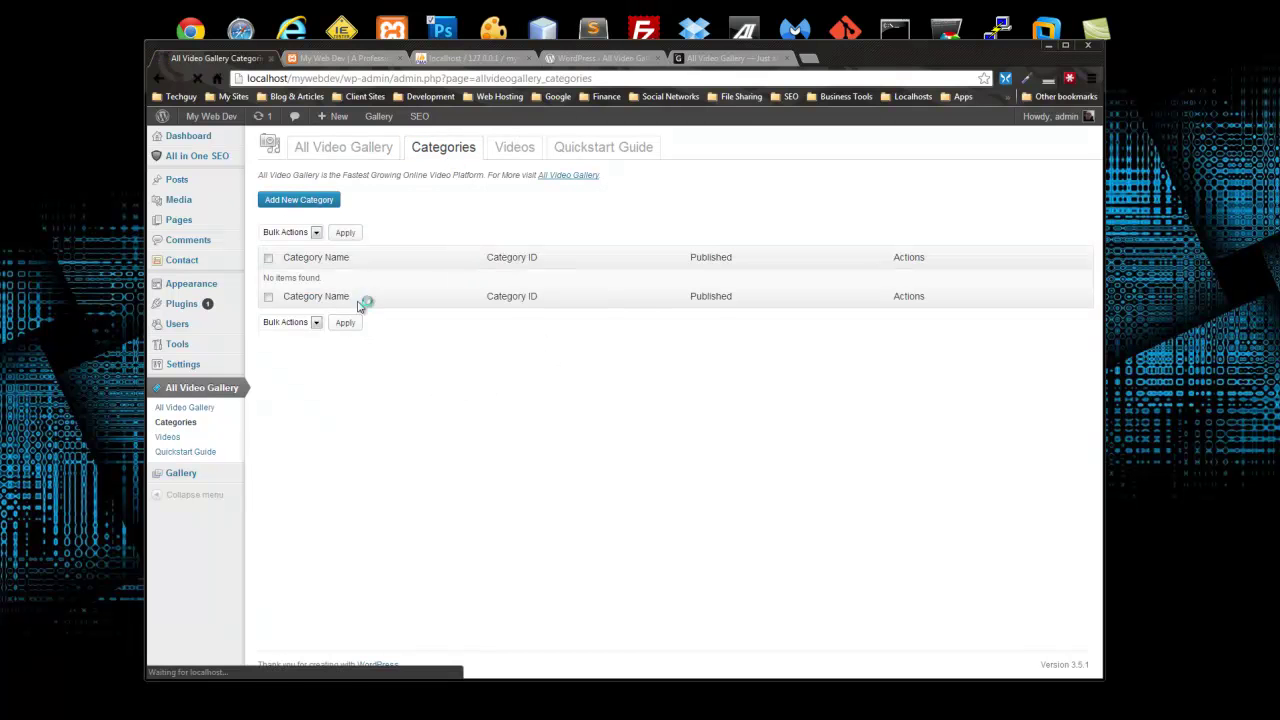
left_click(389, 226)
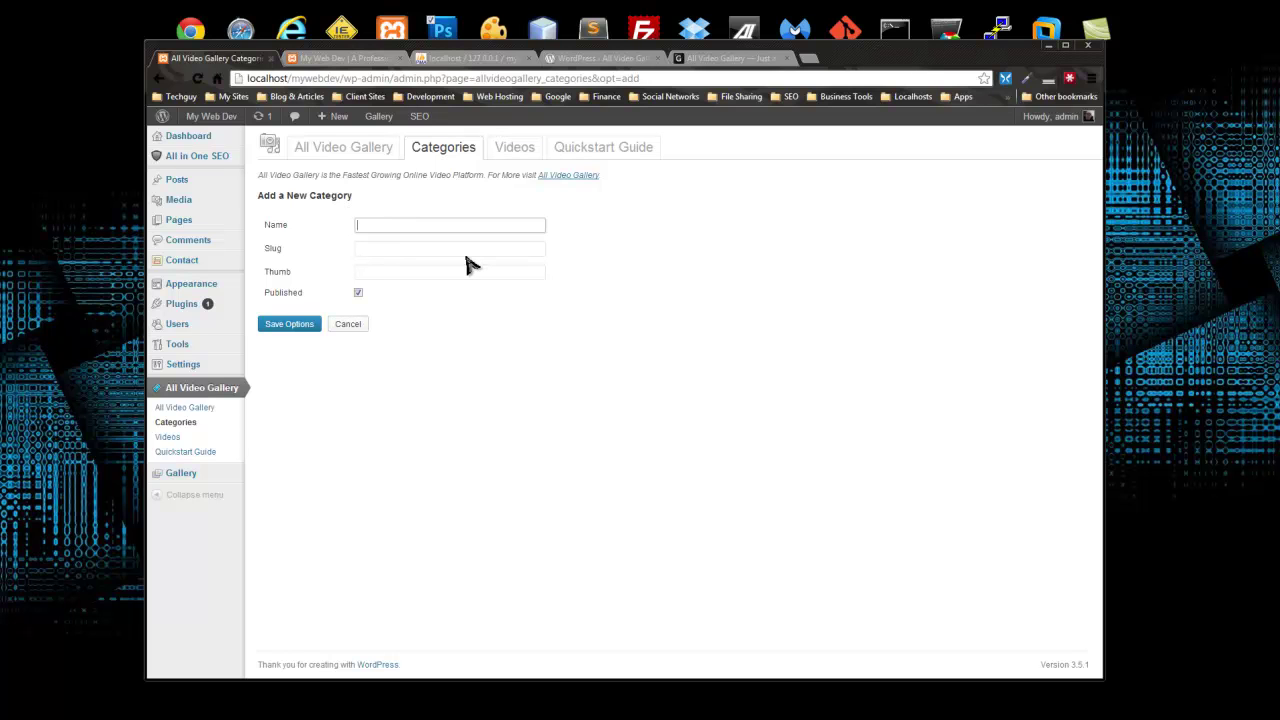
type("Gene")
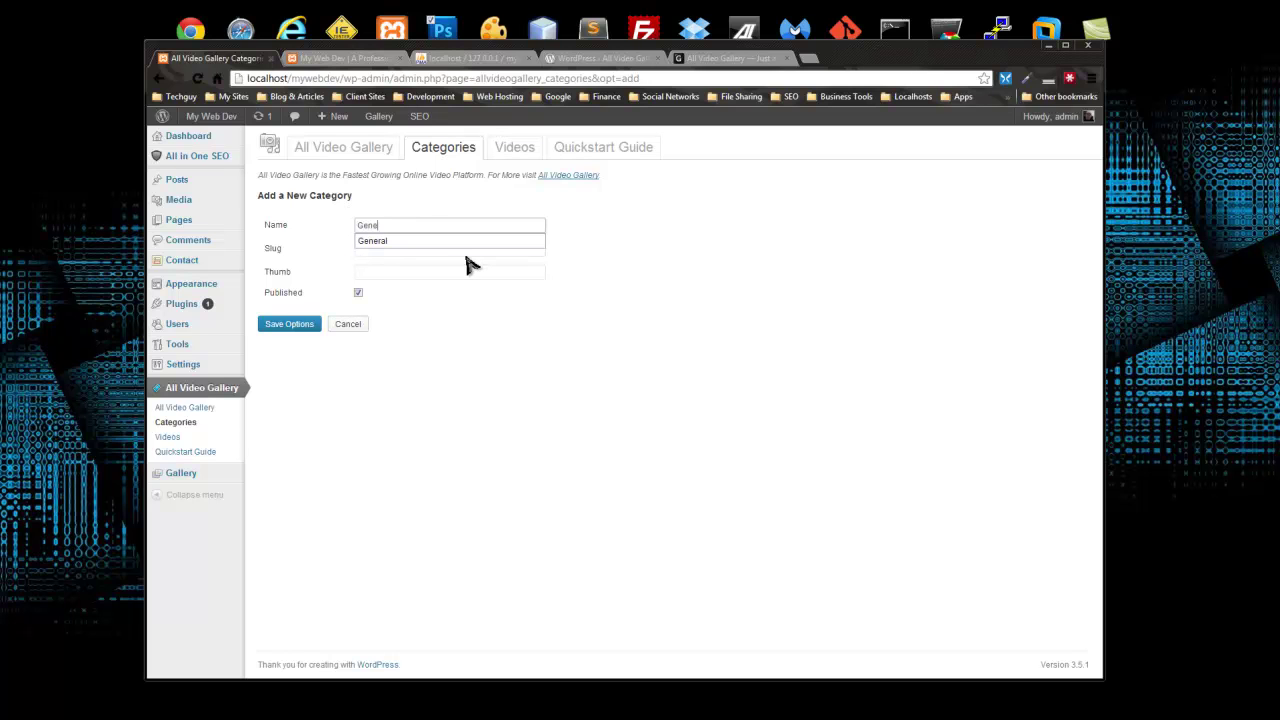
left_click(478, 241)
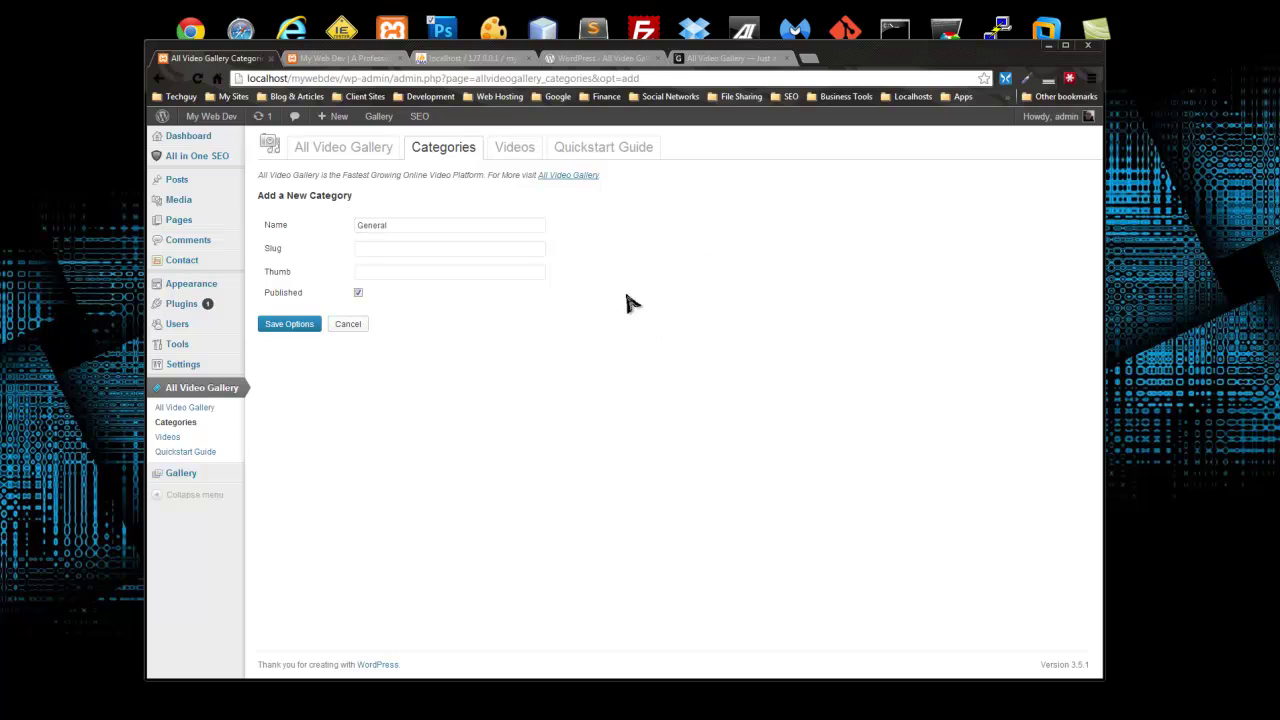
left_click(400, 249)
left_click_drag(405, 227, 372, 227)
left_click(370, 273)
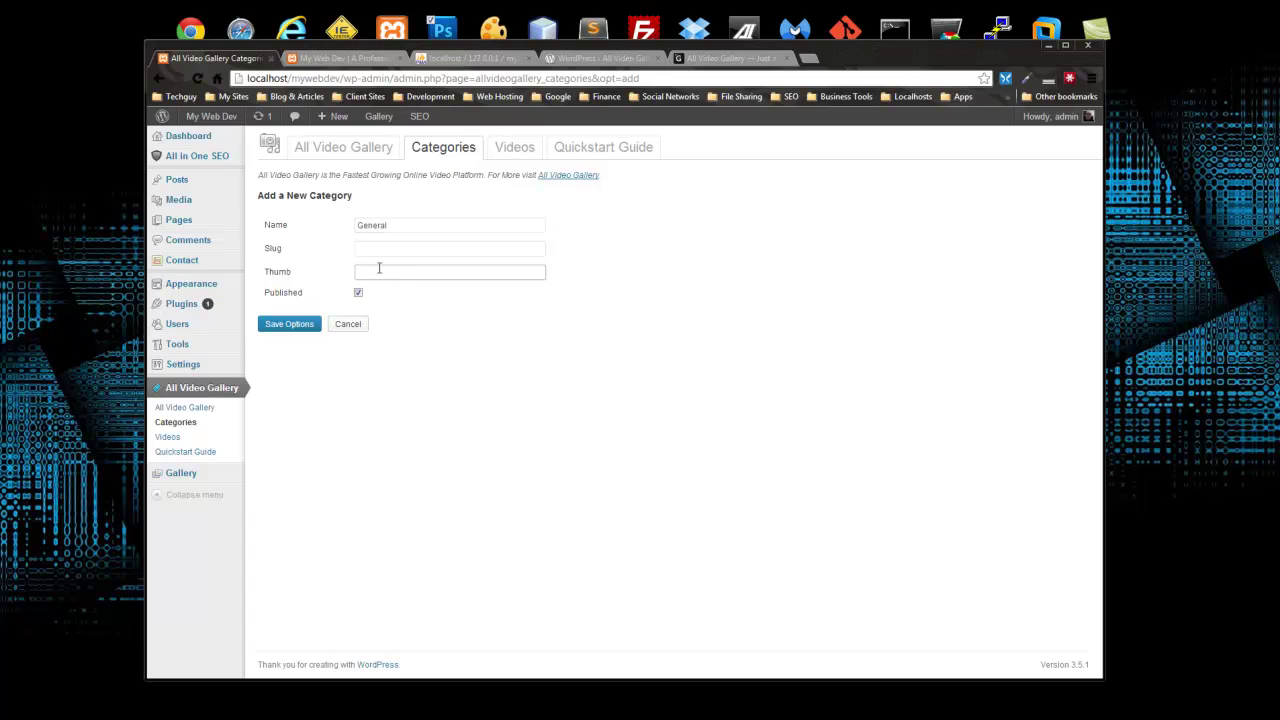
left_click(379, 270)
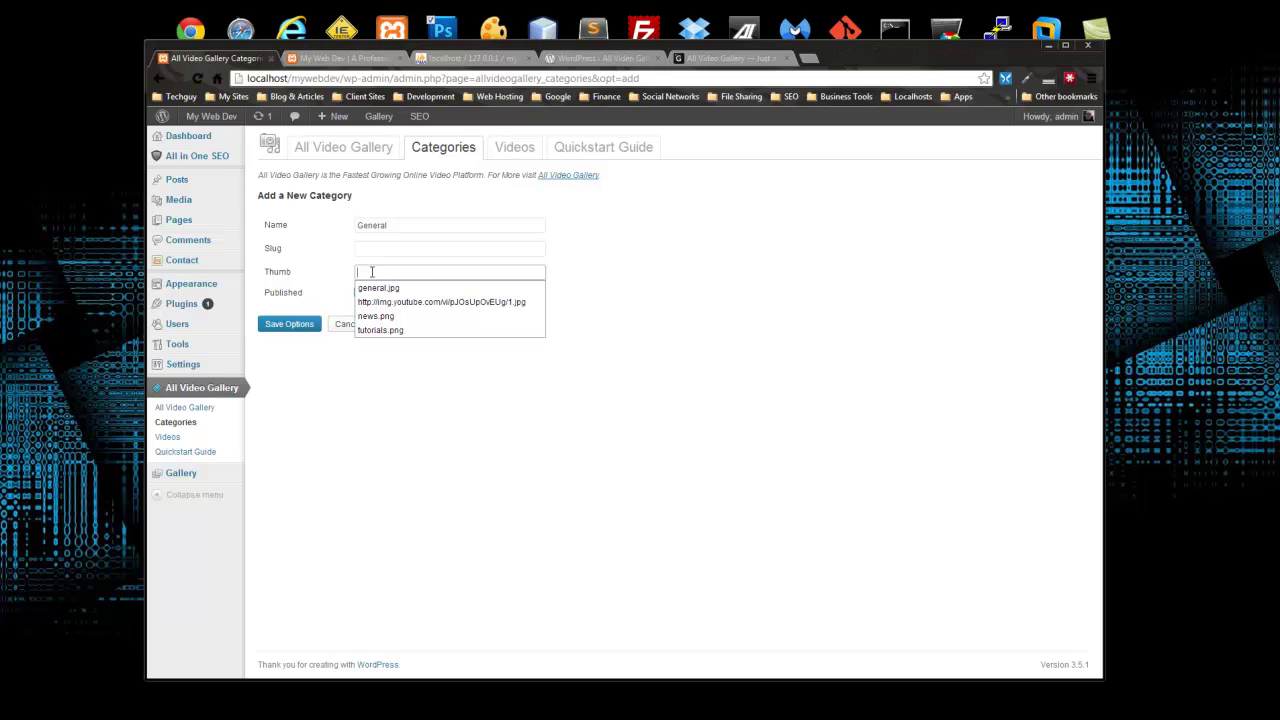
type("images/thumb.png")
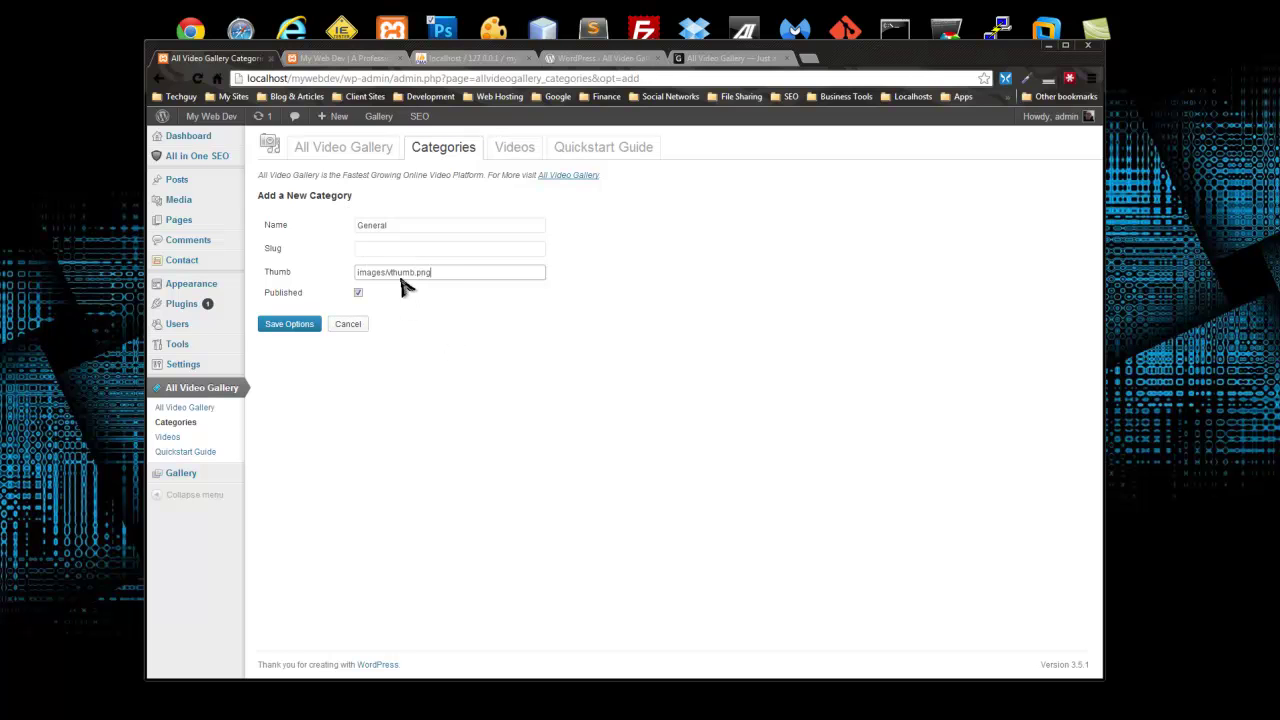
left_click(485, 332)
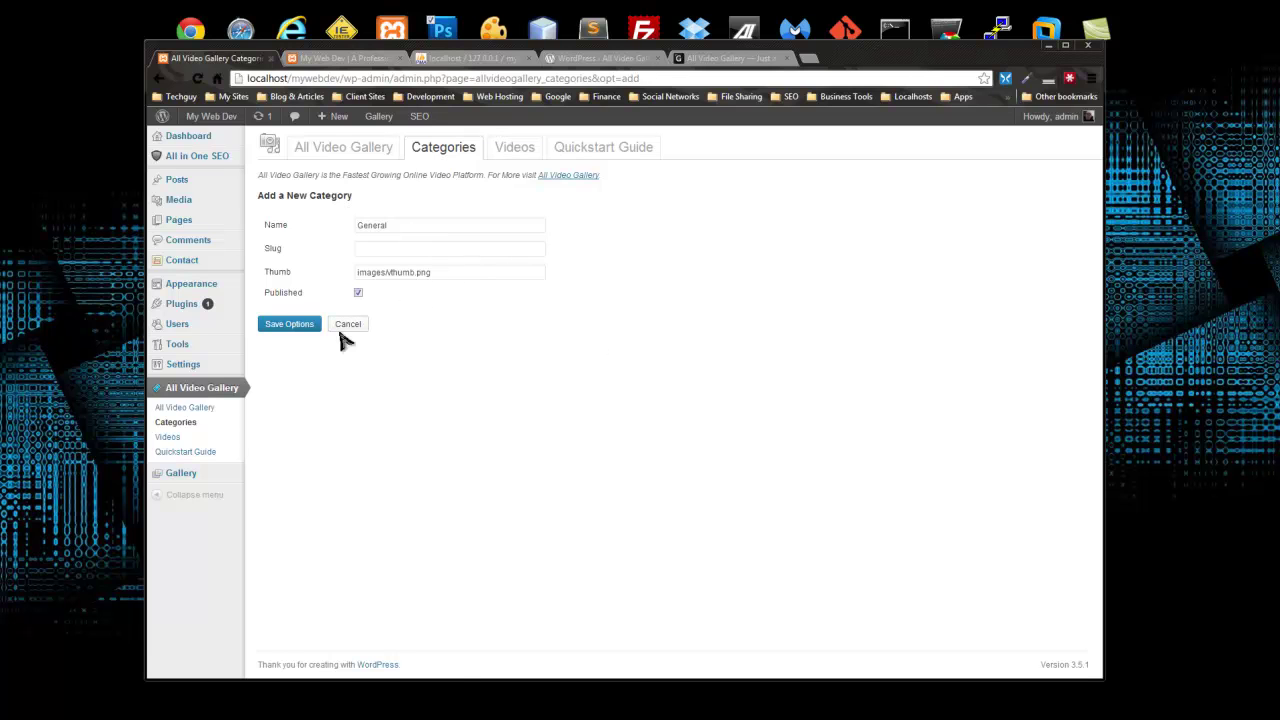
left_click(276, 328)
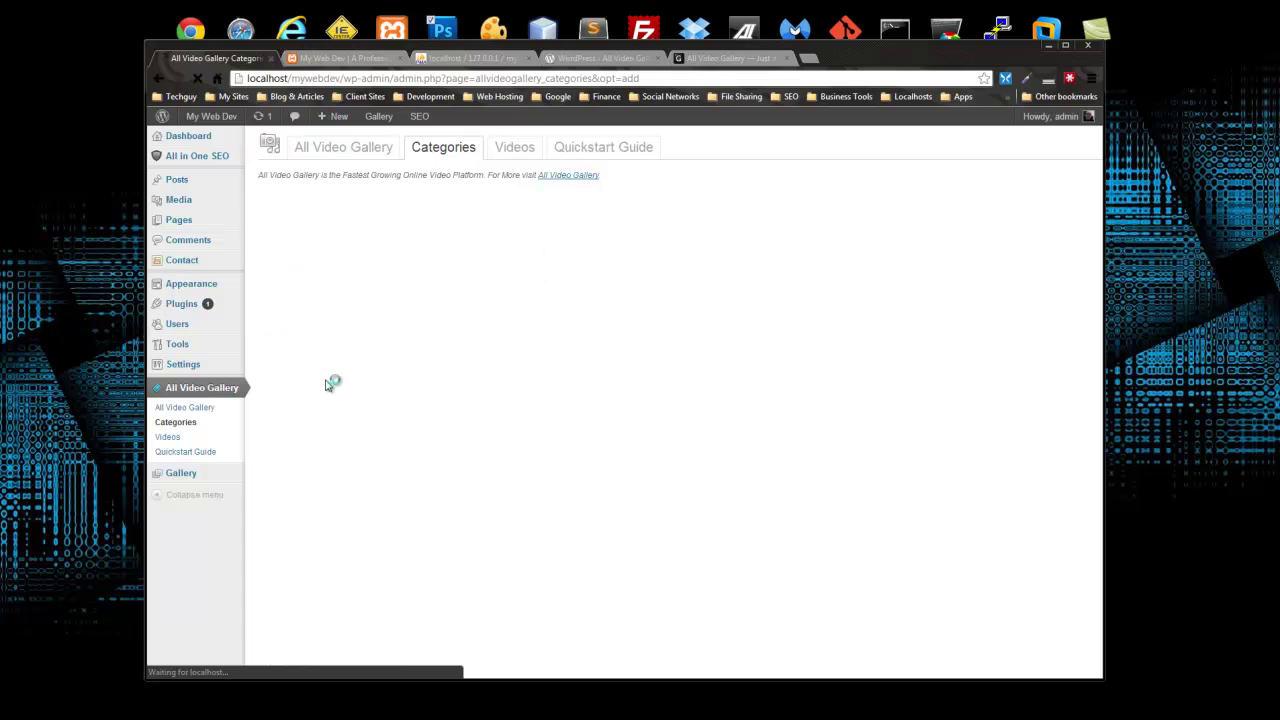
Step: Add a Tutorials video category with thumbnail images/thumb.png
left_click(320, 200)
left_click(367, 223)
type("T")
left_click(360, 242)
left_click(371, 271)
type("i")
left_click(414, 290)
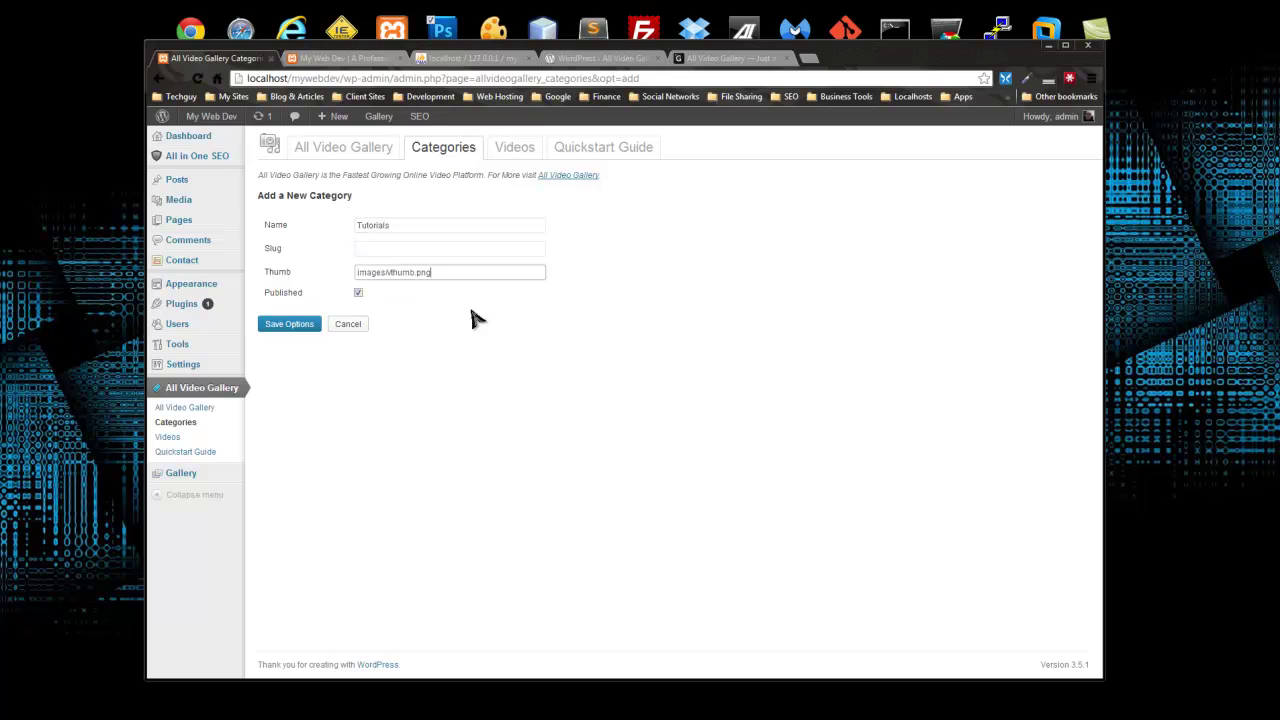
left_click(294, 325)
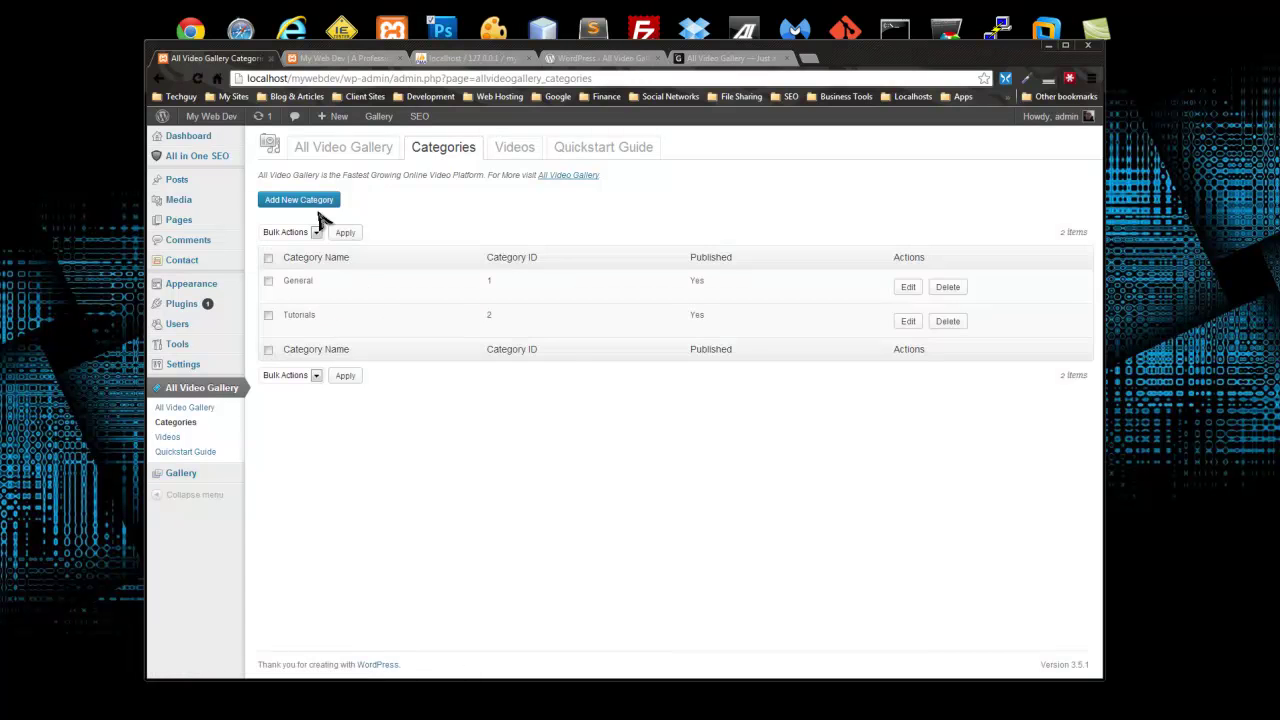
Step: Add a News category using the same images/thumb.png thumbnail
left_click(378, 226)
type("N")
left_click(429, 249)
left_click(387, 270)
left_click(414, 296)
left_click(289, 325)
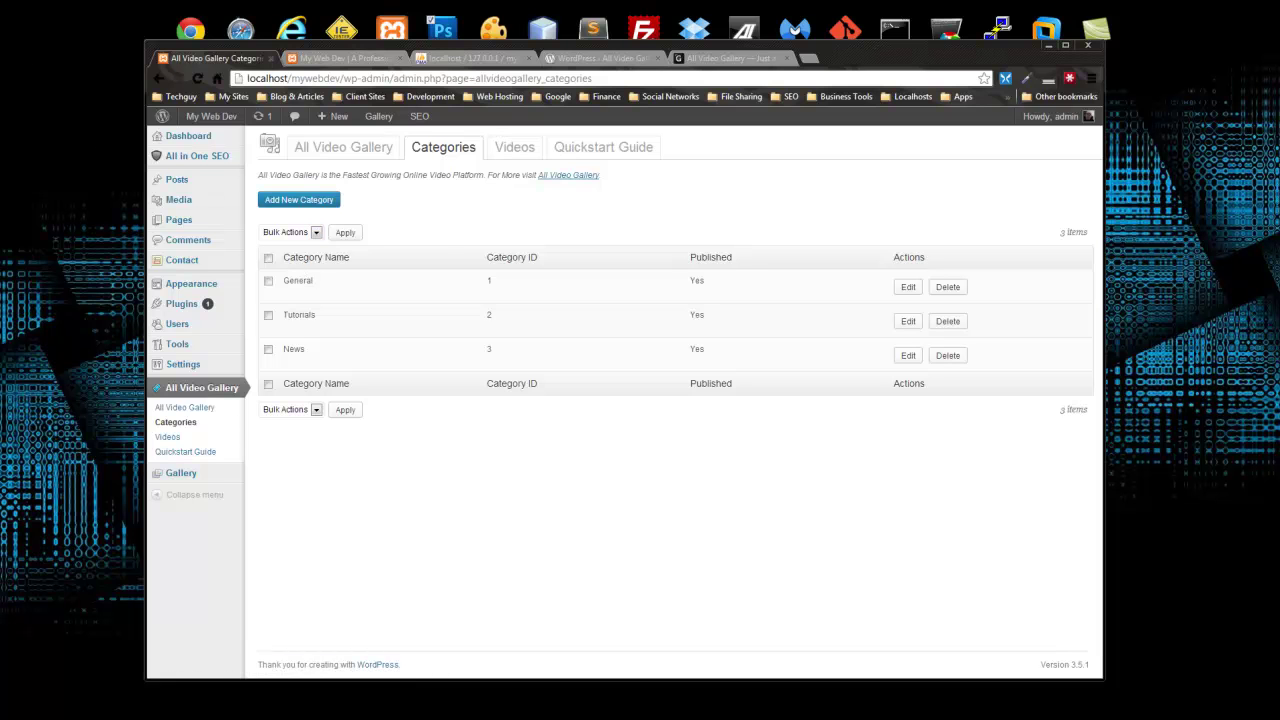
Step: Create a new images folder inside htdocs > mywebdev
key("super+e")
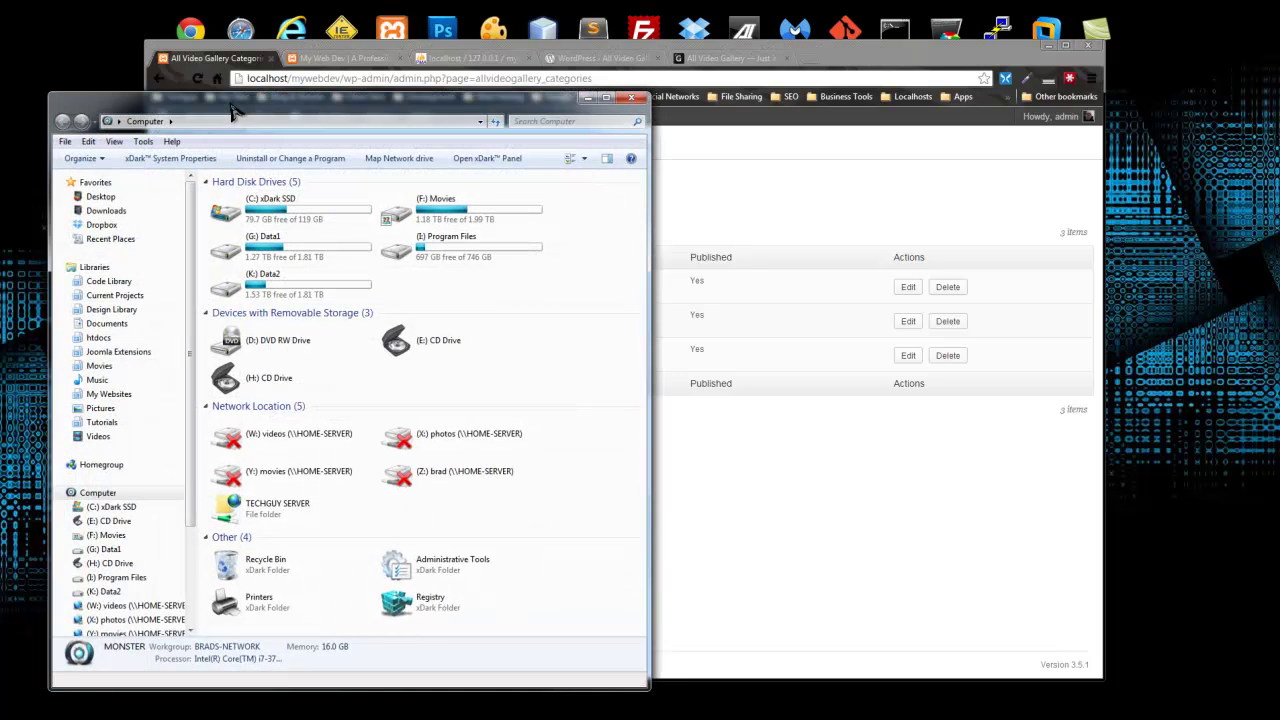
left_click_drag(234, 113, 212, 83)
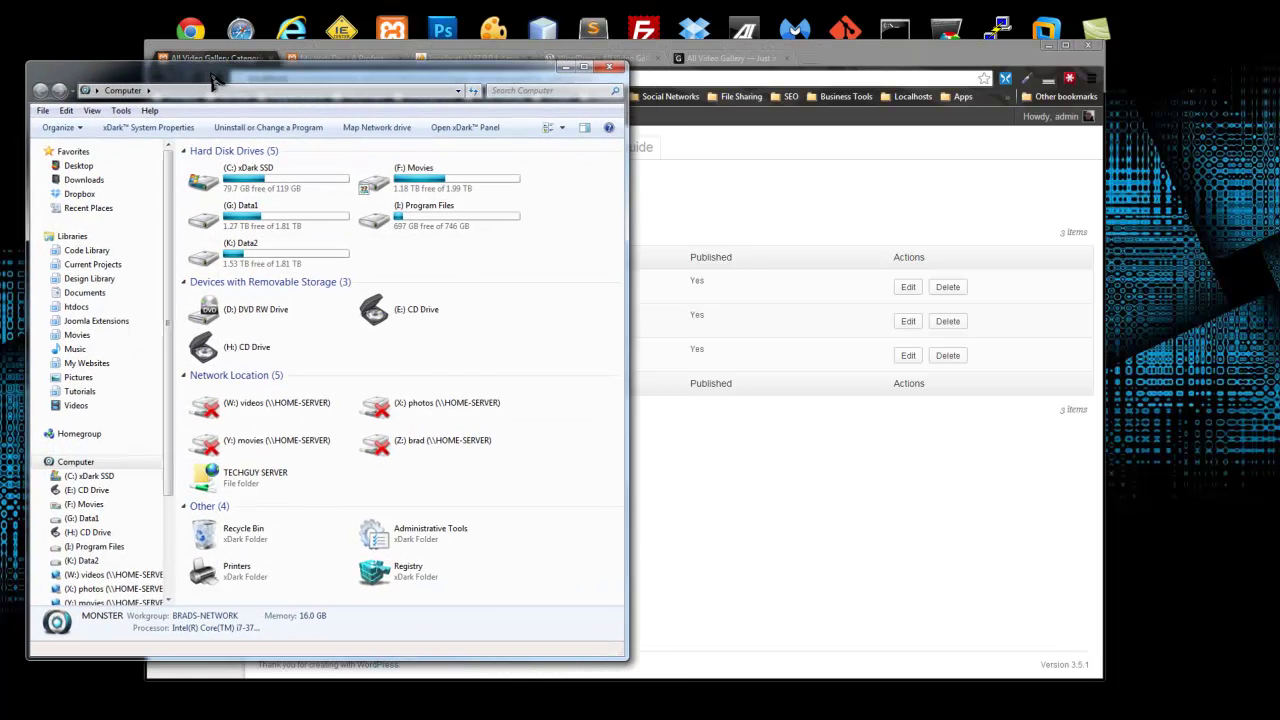
left_click(77, 308)
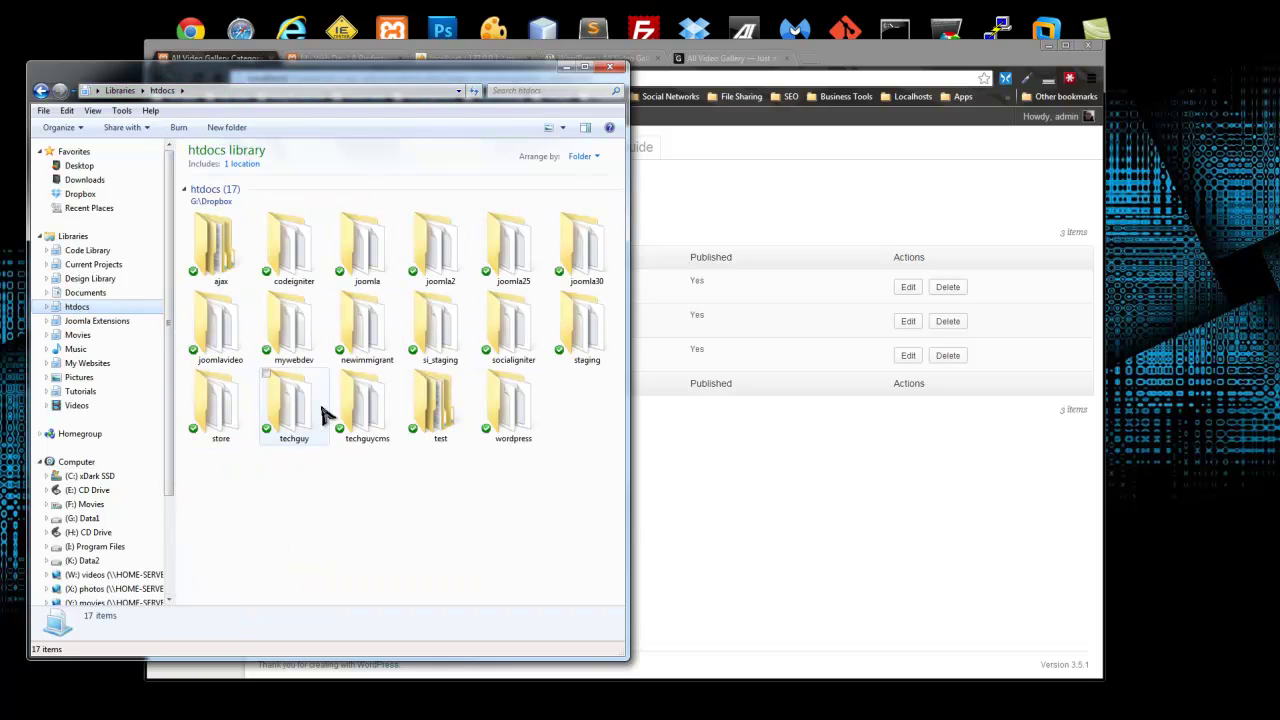
double_click(294, 335)
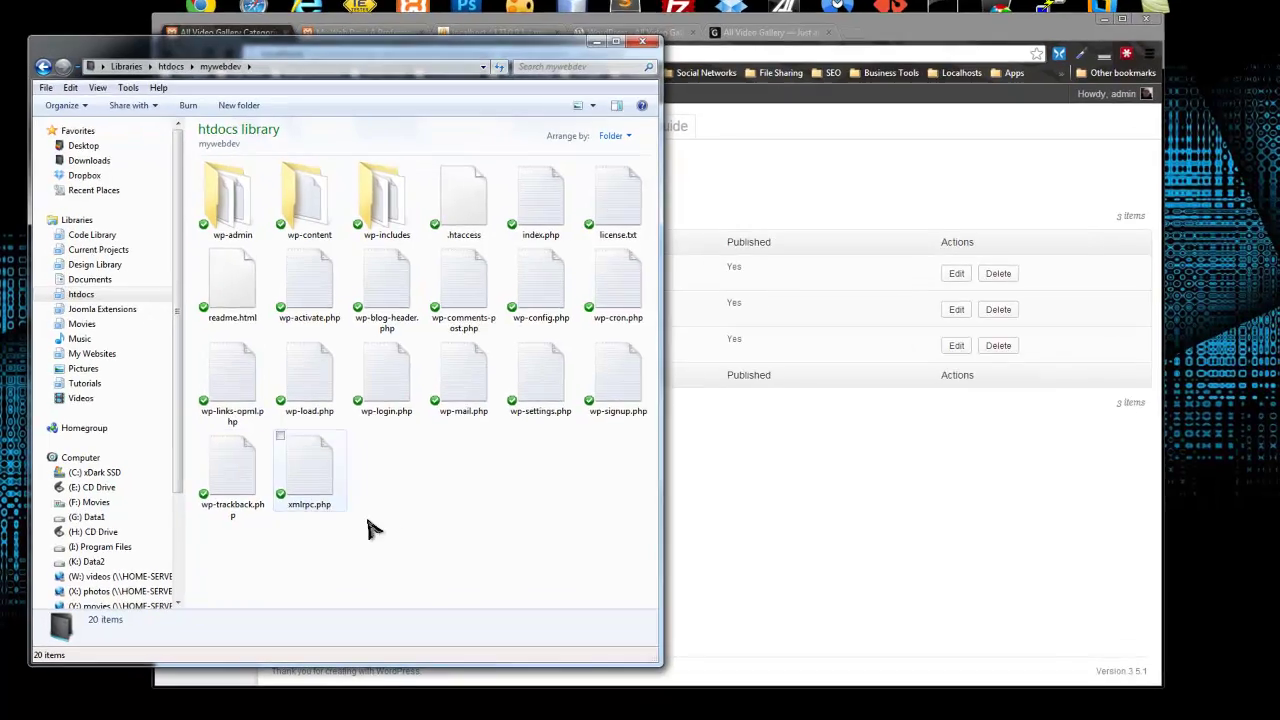
right_click(386, 516)
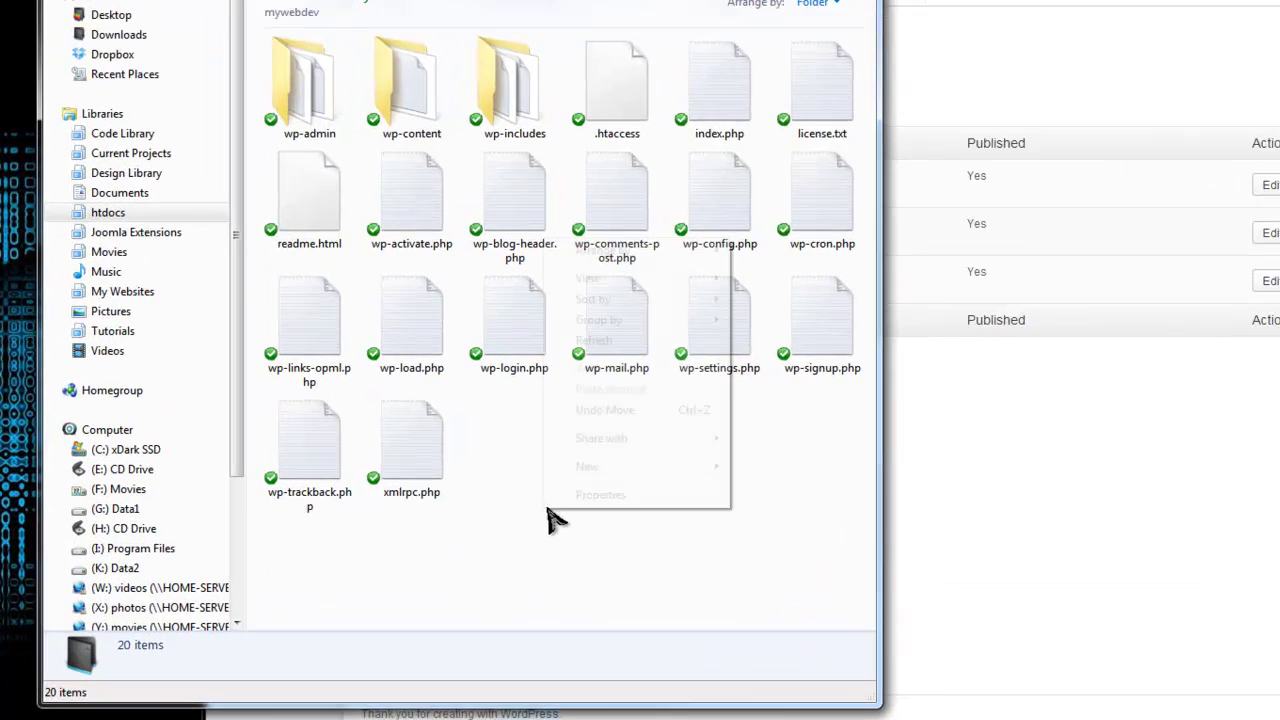
mouse_move(490, 499)
left_click(821, 462)
type("images")
key("Return")
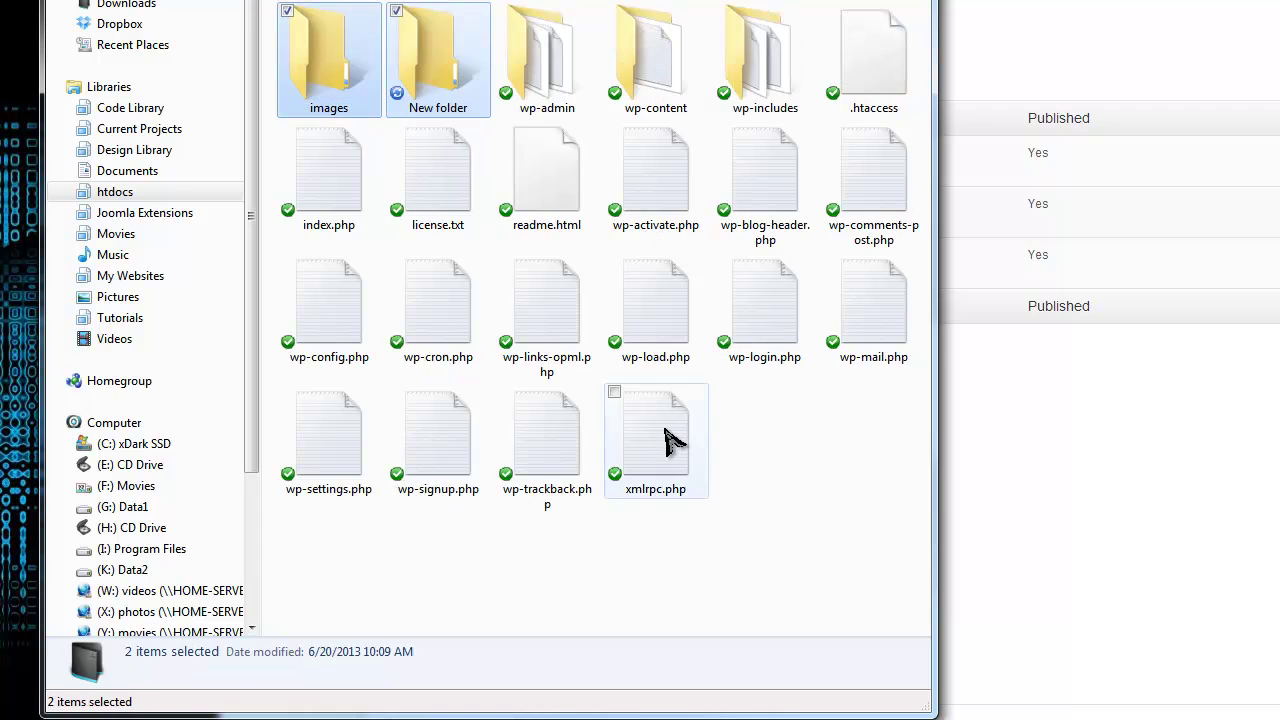
double_click(318, 55)
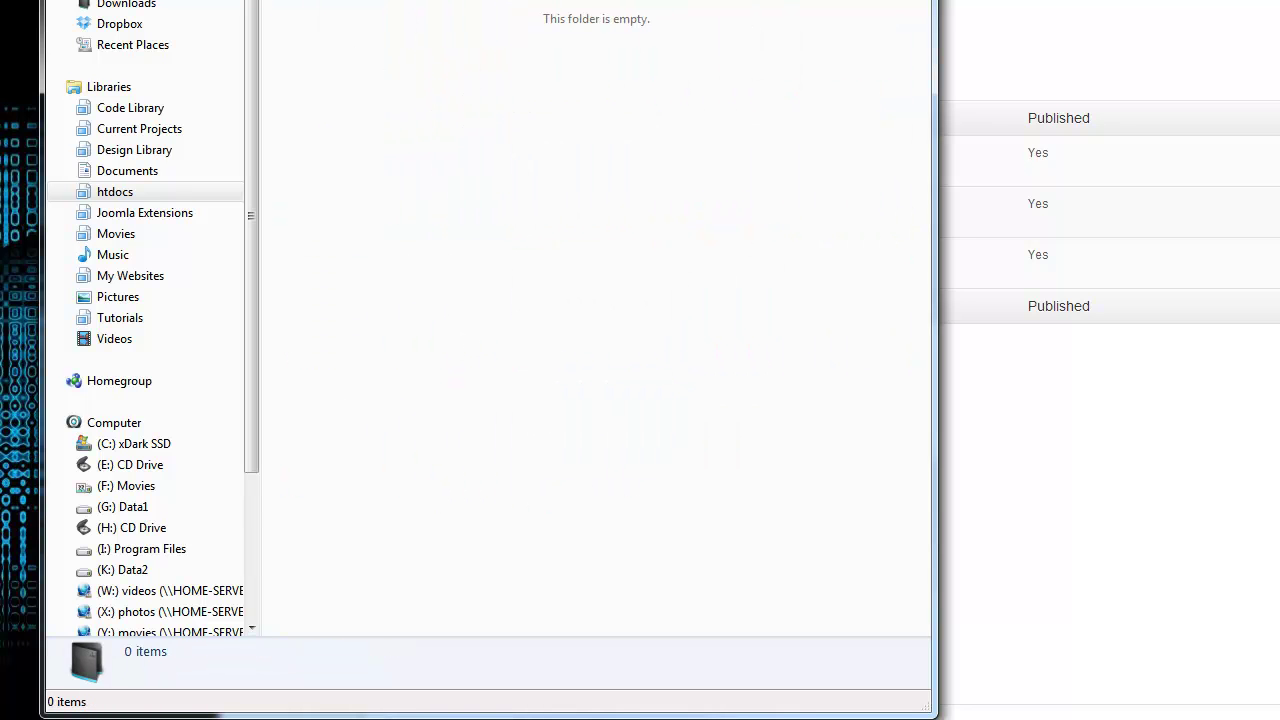
Step: In a second window, open Chapter Four > Section Two - Video Gallery > Program Files
key("super+e")
left_click_drag(249, 14, 612, 20)
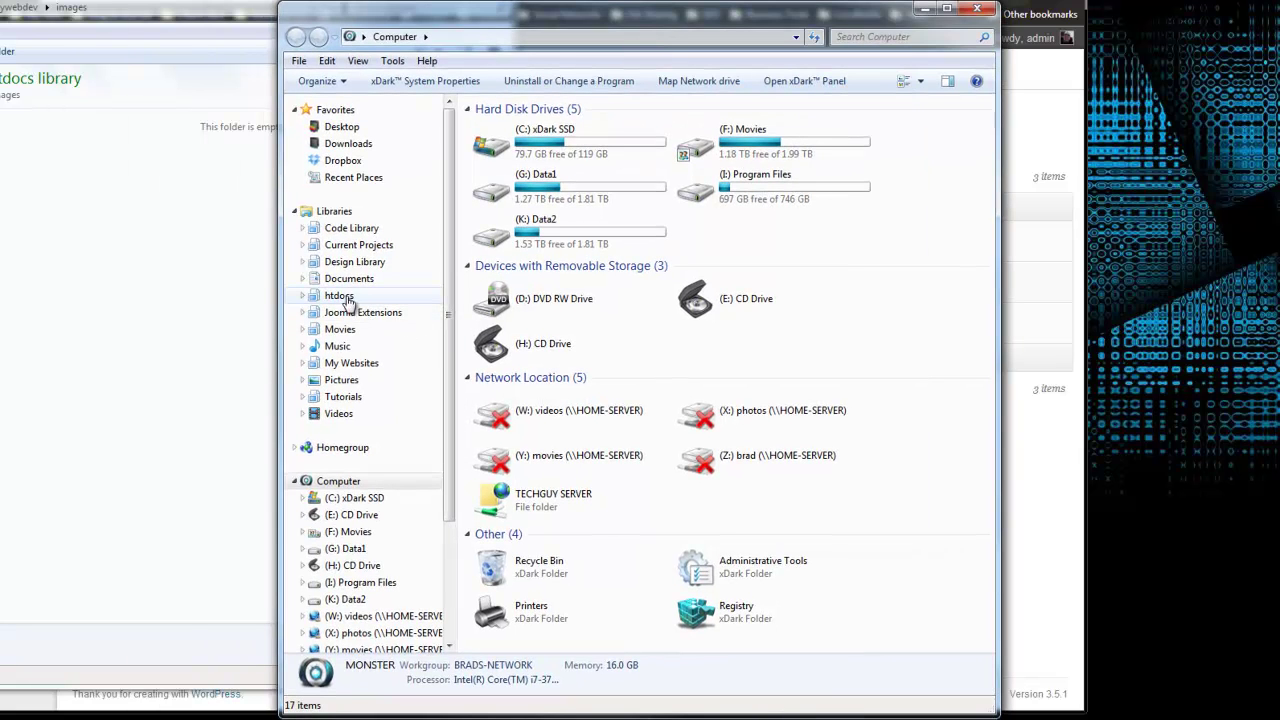
left_click(358, 245)
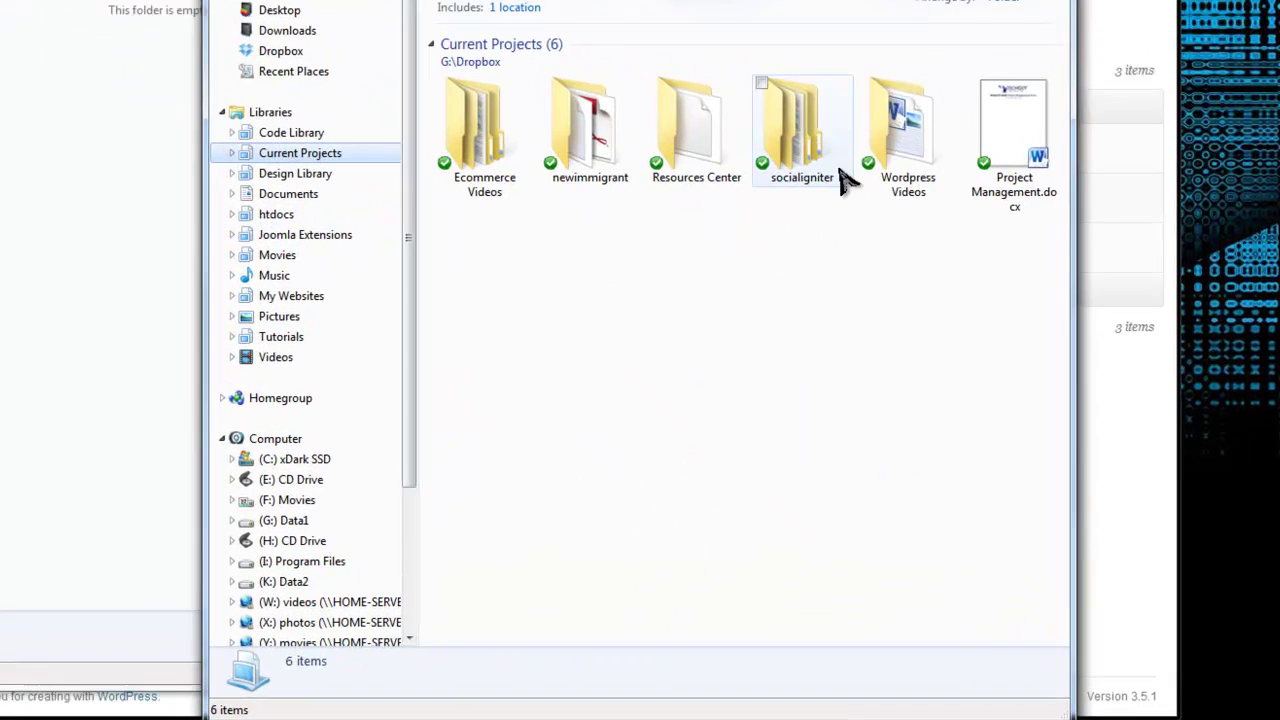
double_click(903, 125)
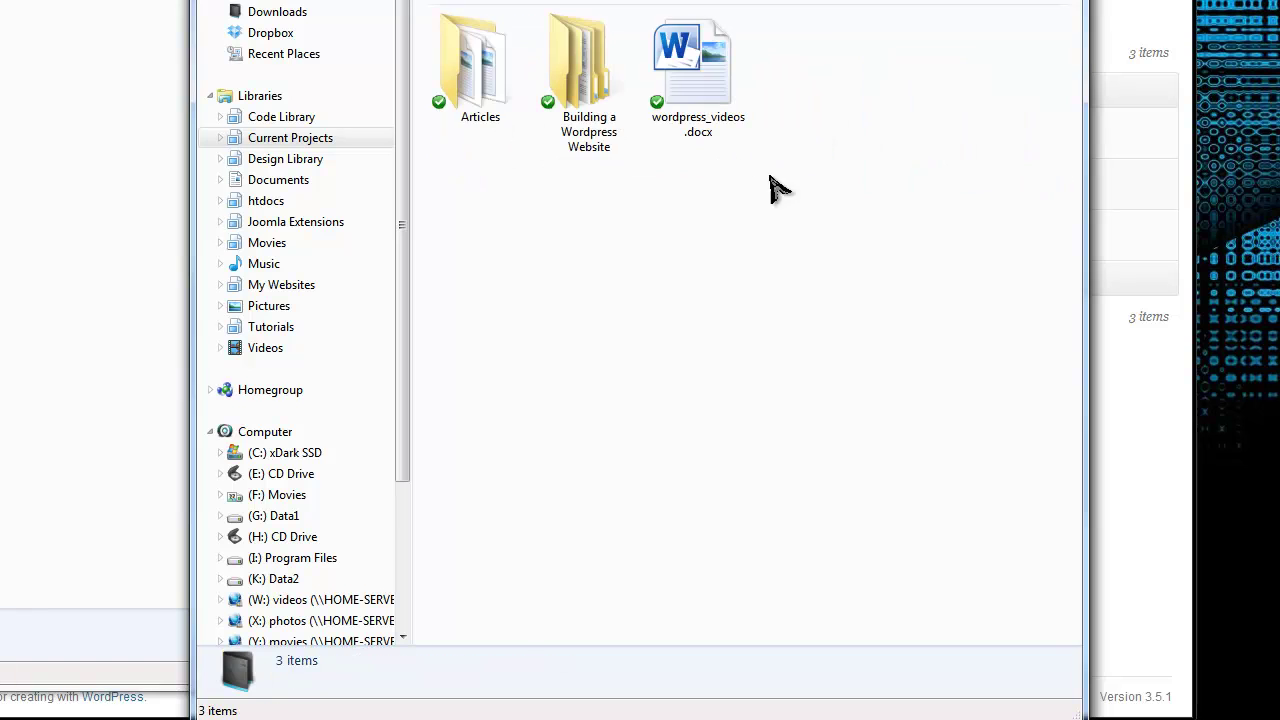
double_click(588, 100)
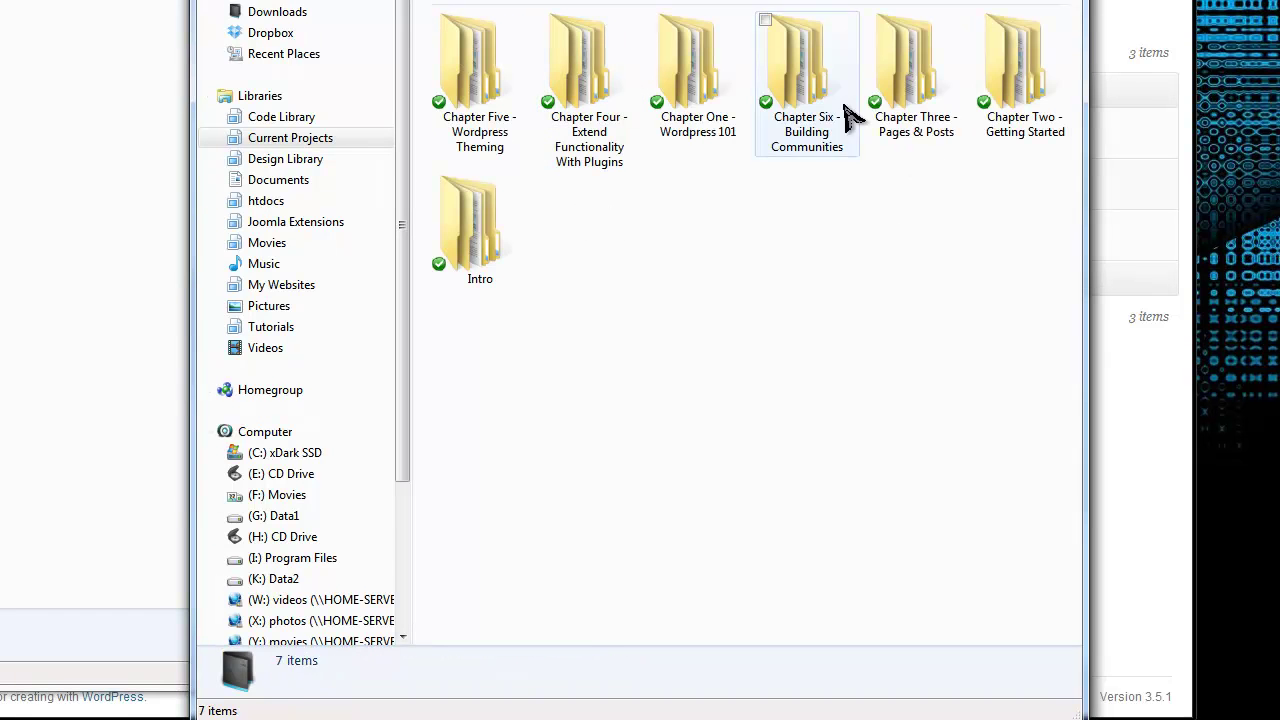
left_click(590, 78)
double_click(590, 78)
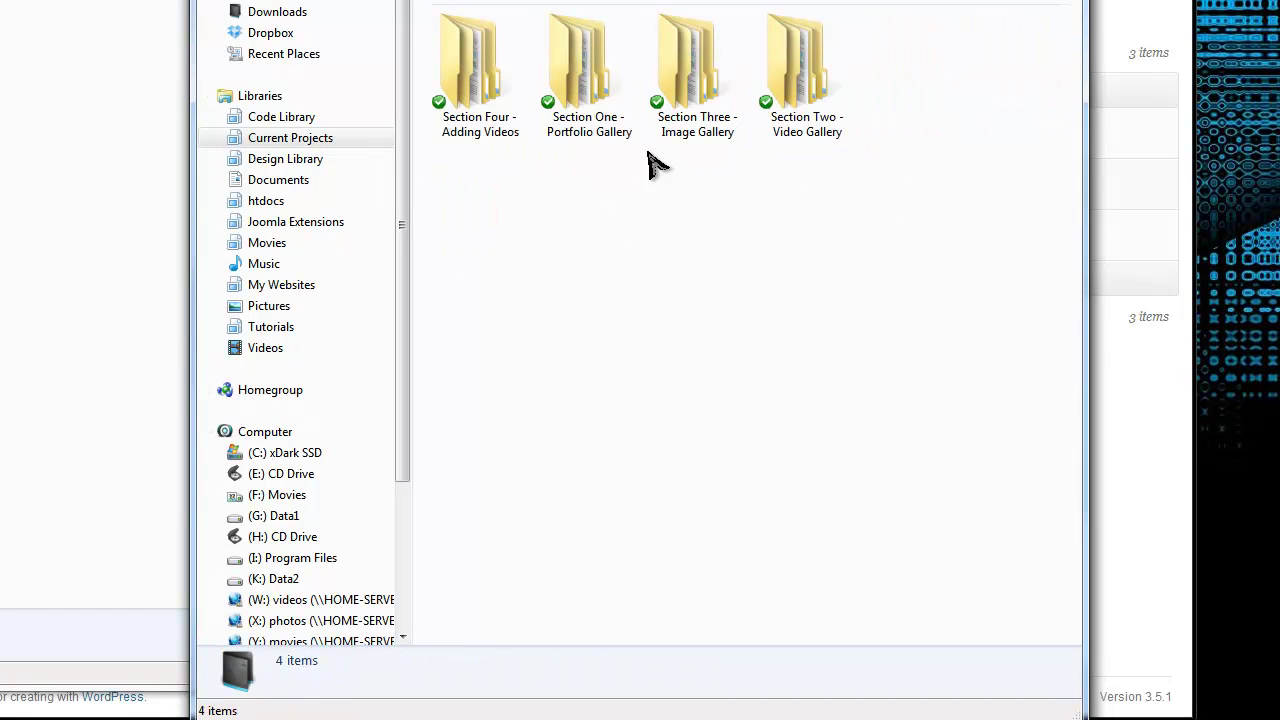
double_click(814, 65)
double_click(475, 62)
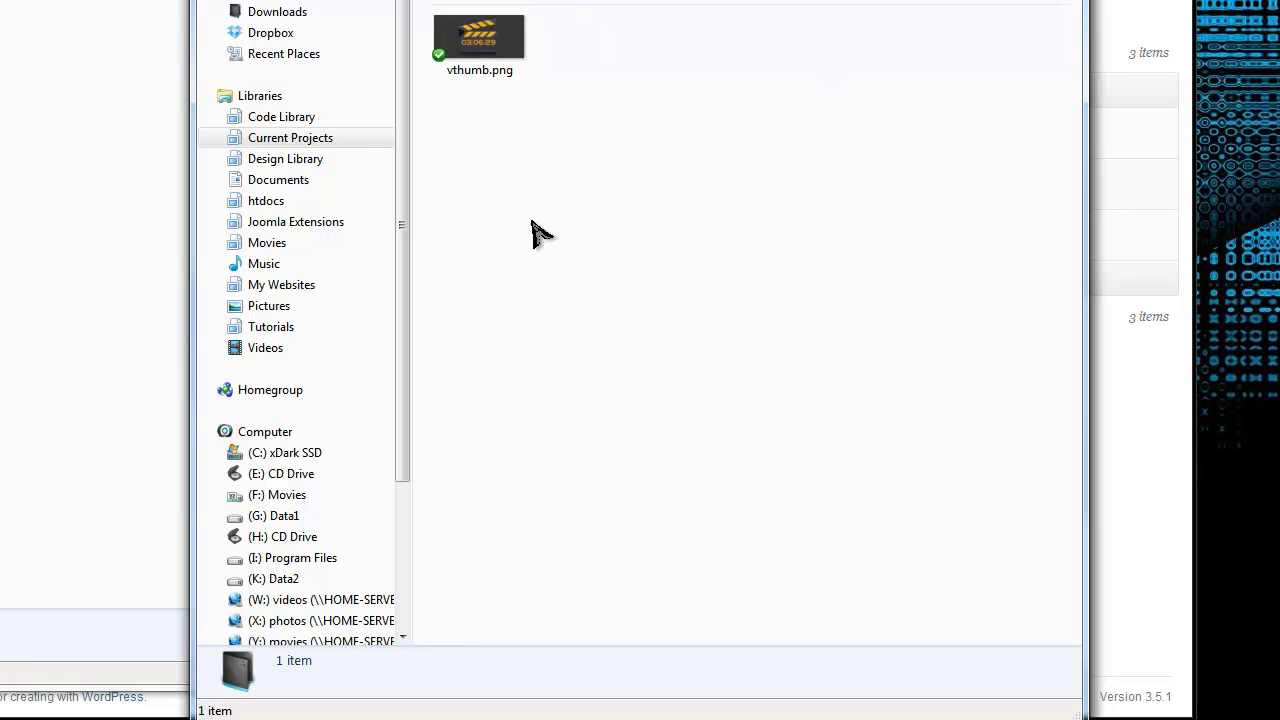
Step: Copy vthumb.png into the new images folder
left_click(480, 42)
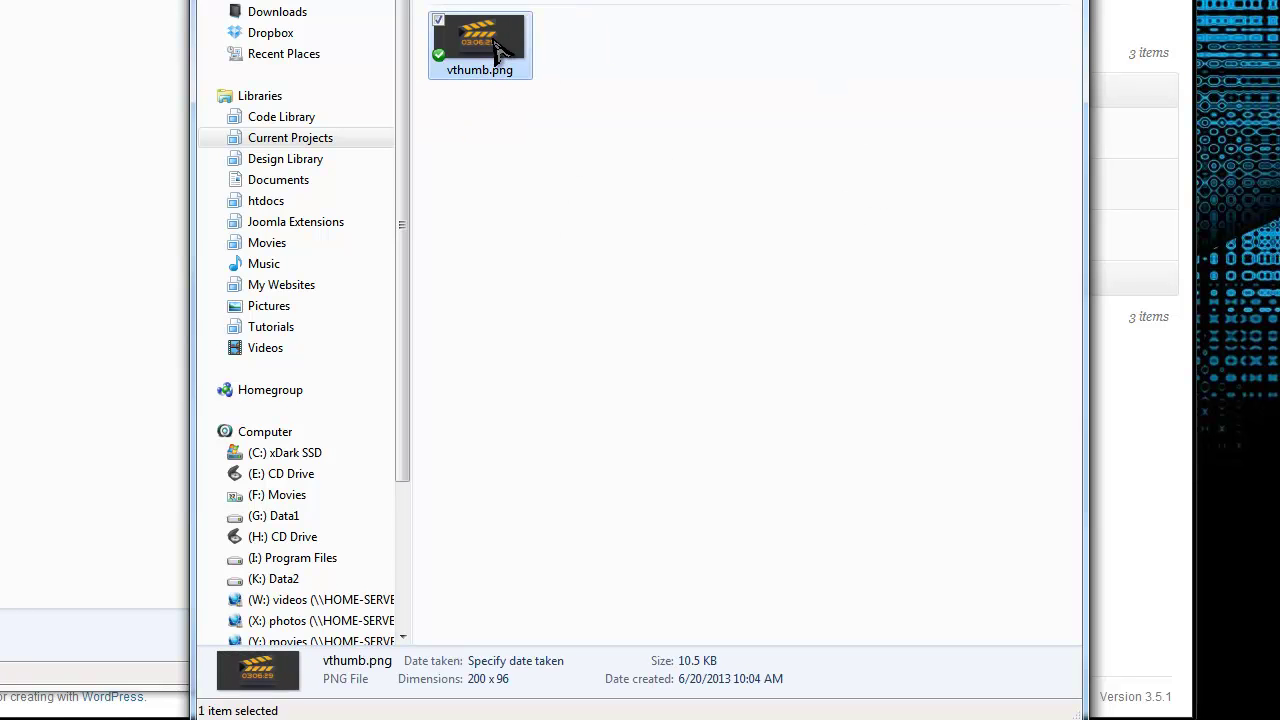
right_click(489, 45)
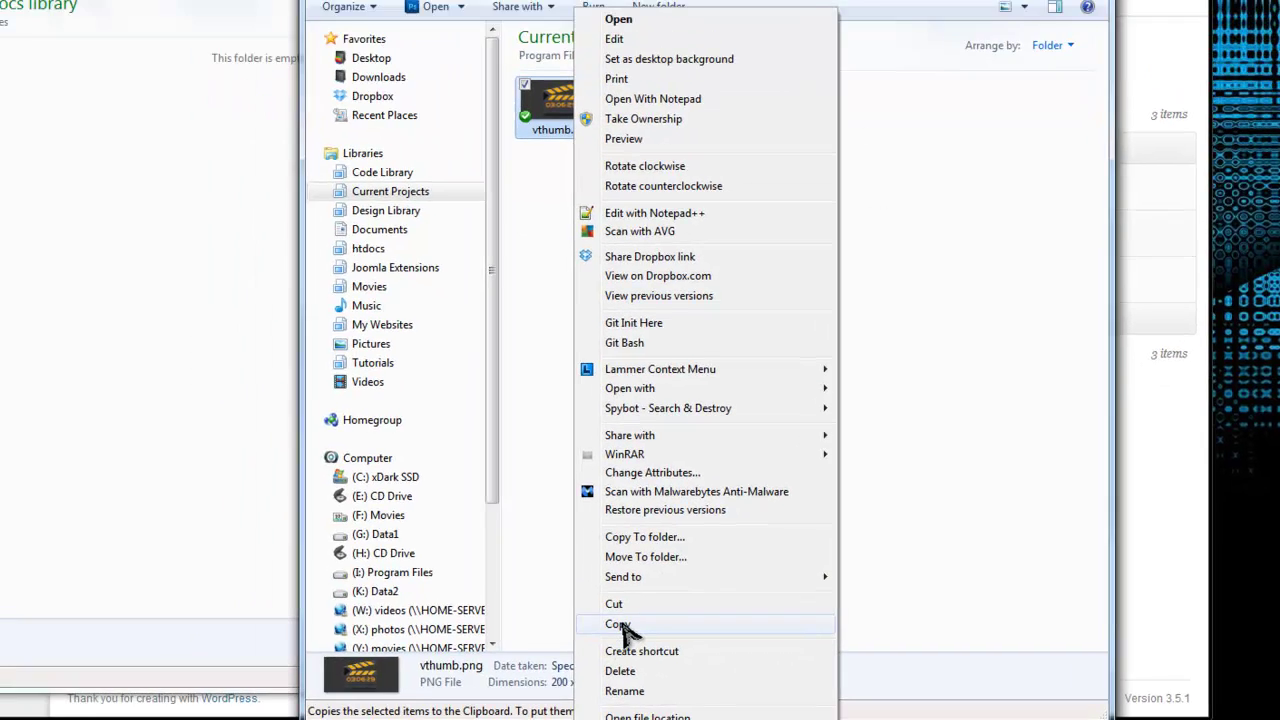
left_click(620, 625)
left_click(309, 334)
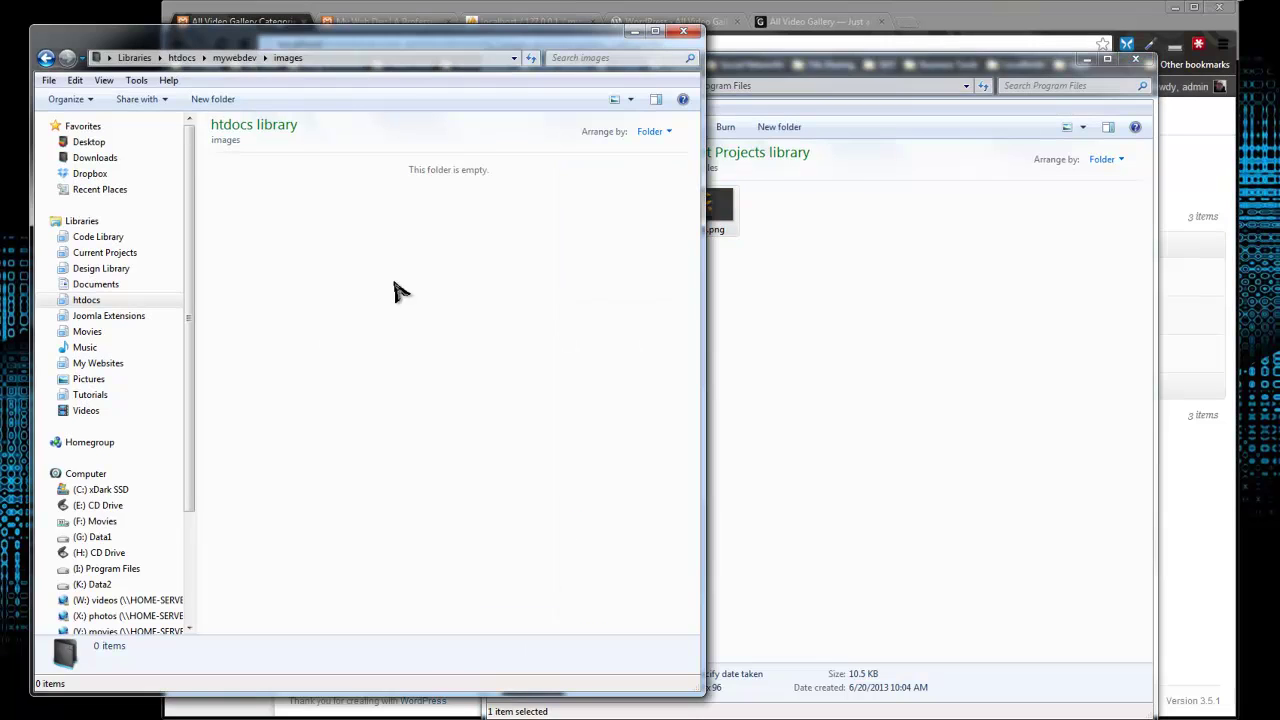
right_click(395, 286)
left_click(447, 386)
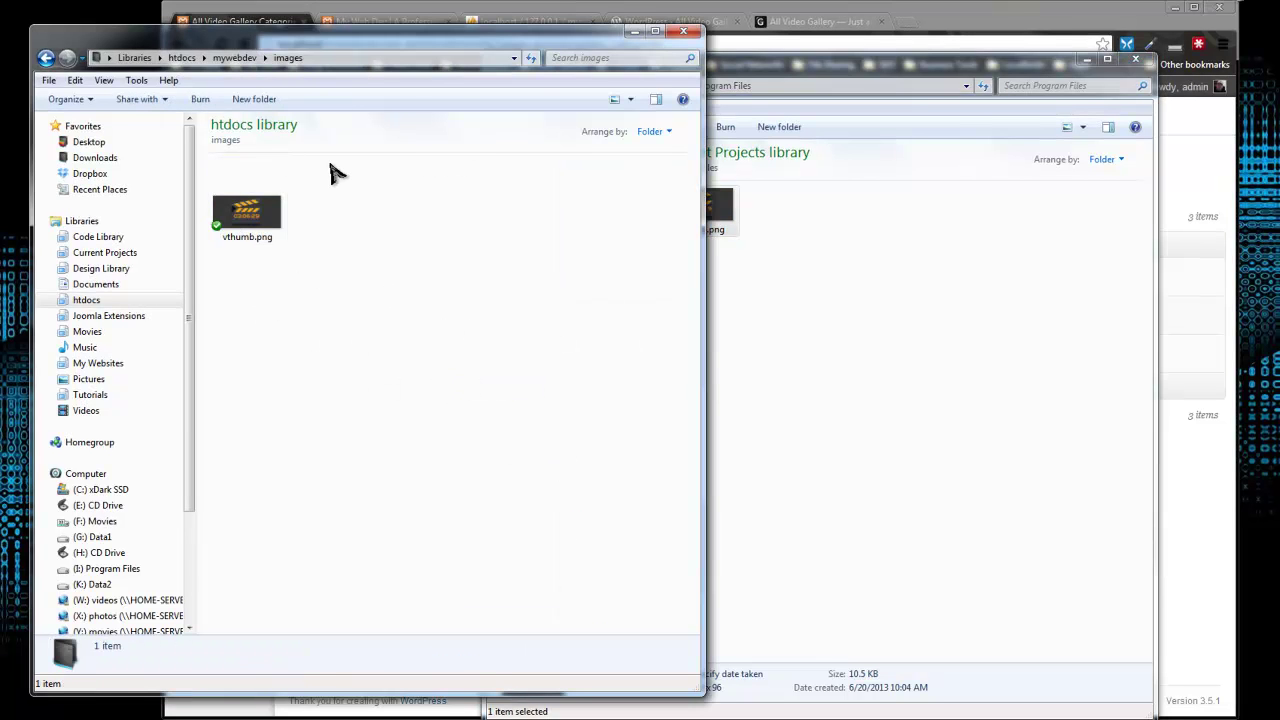
left_click(1005, 22)
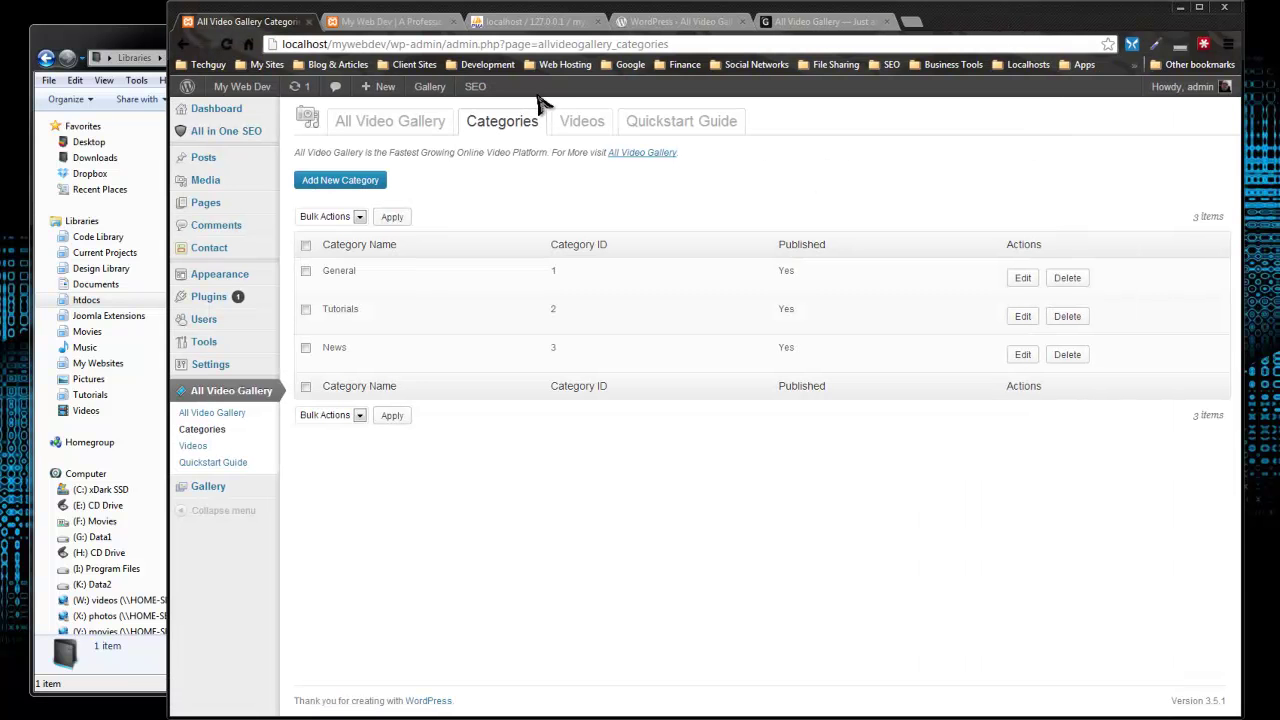
Step: Start a new gallery video and set its Type to YouTube
left_click(582, 124)
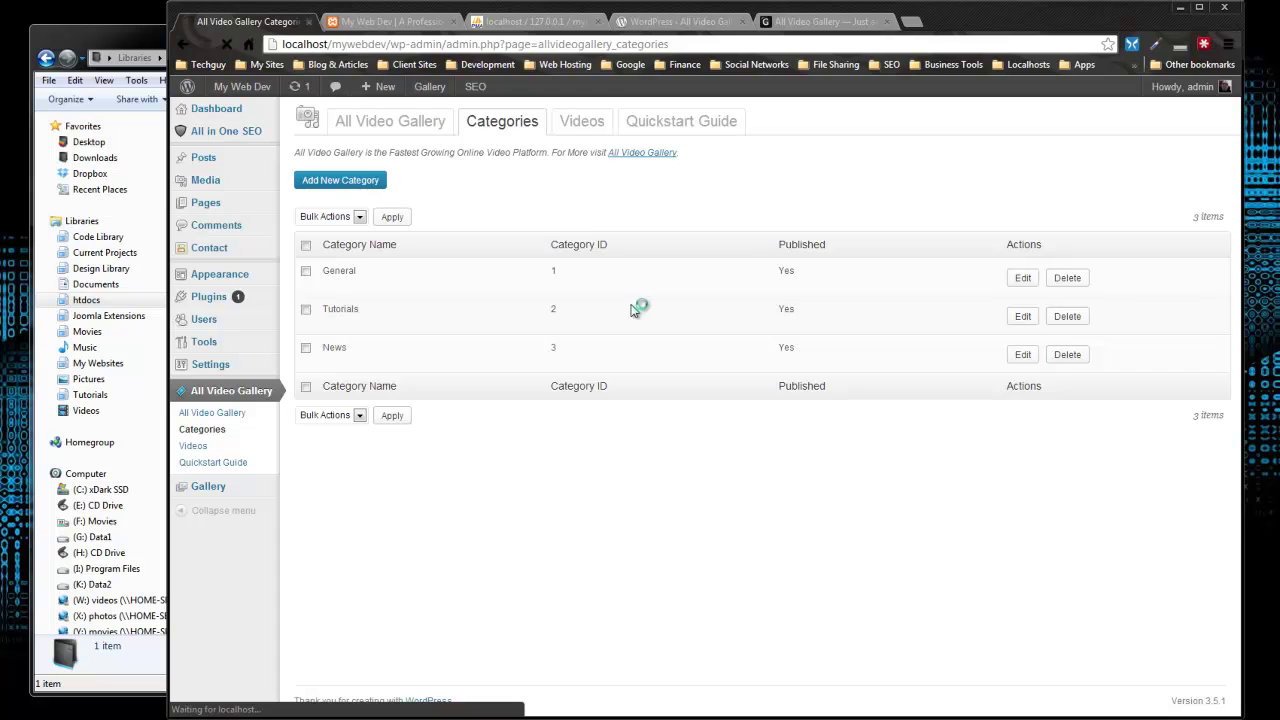
left_click(338, 184)
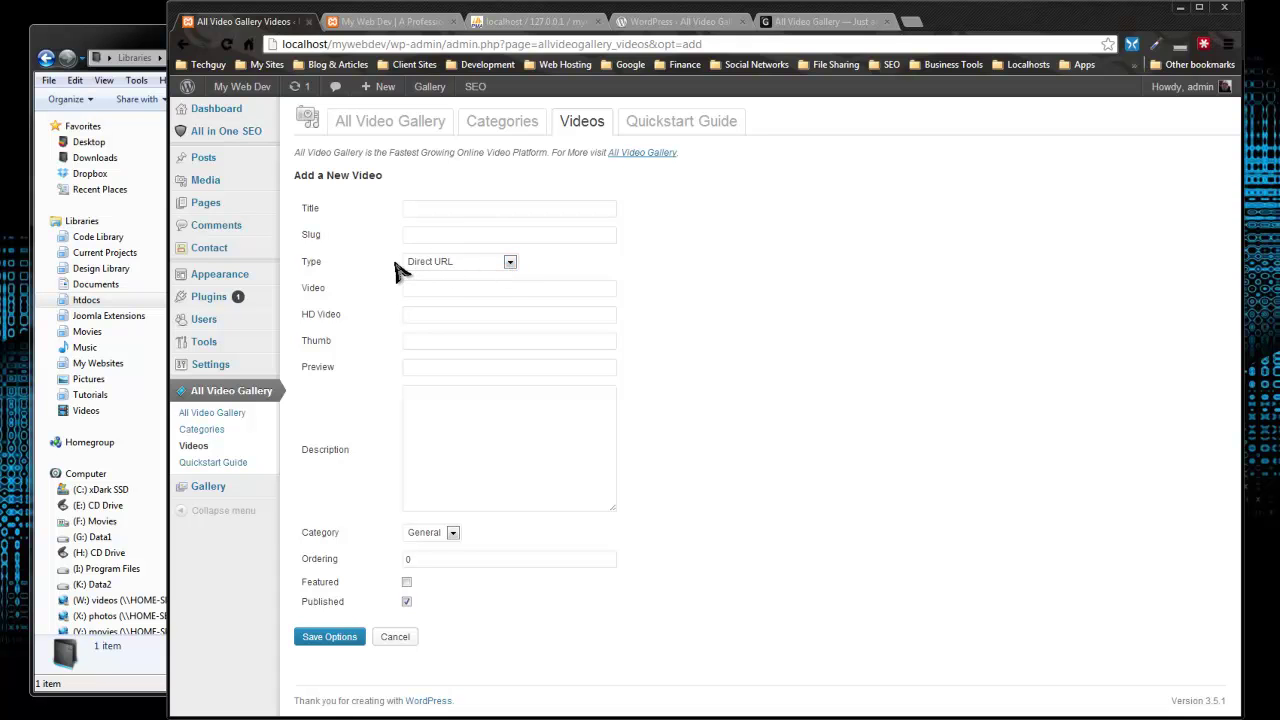
left_click(510, 262)
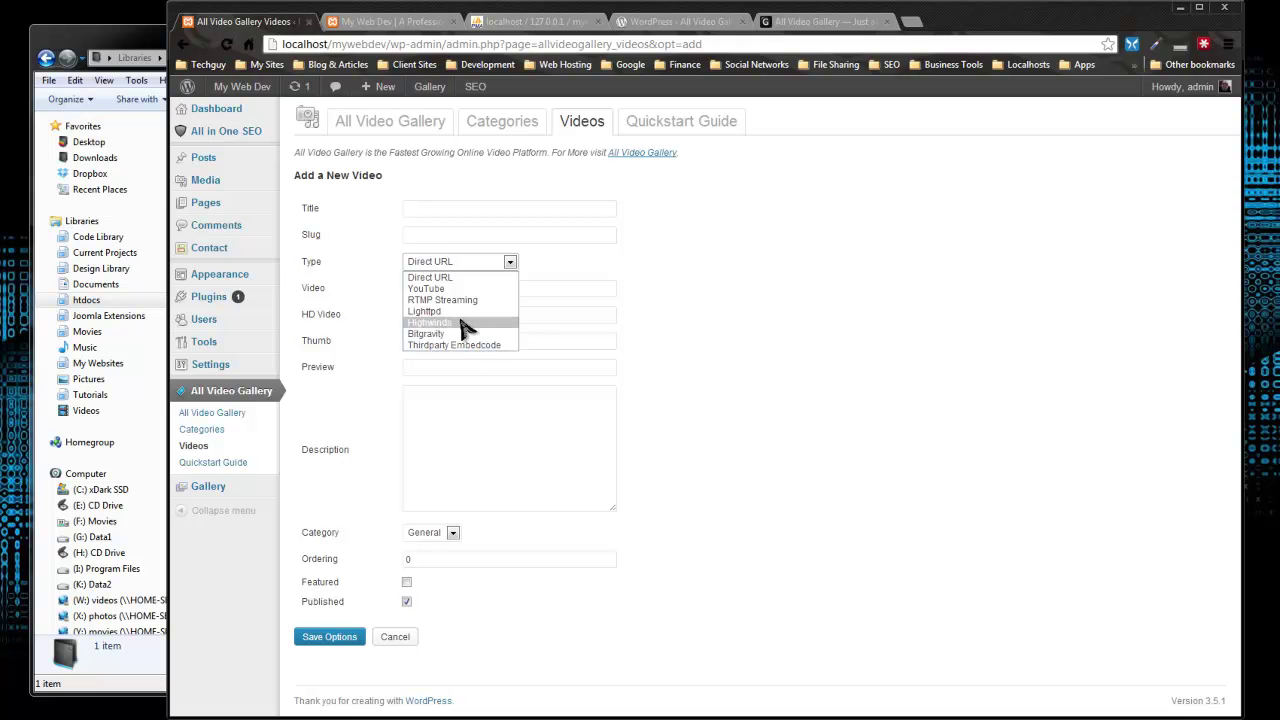
left_click(449, 289)
left_click(437, 208)
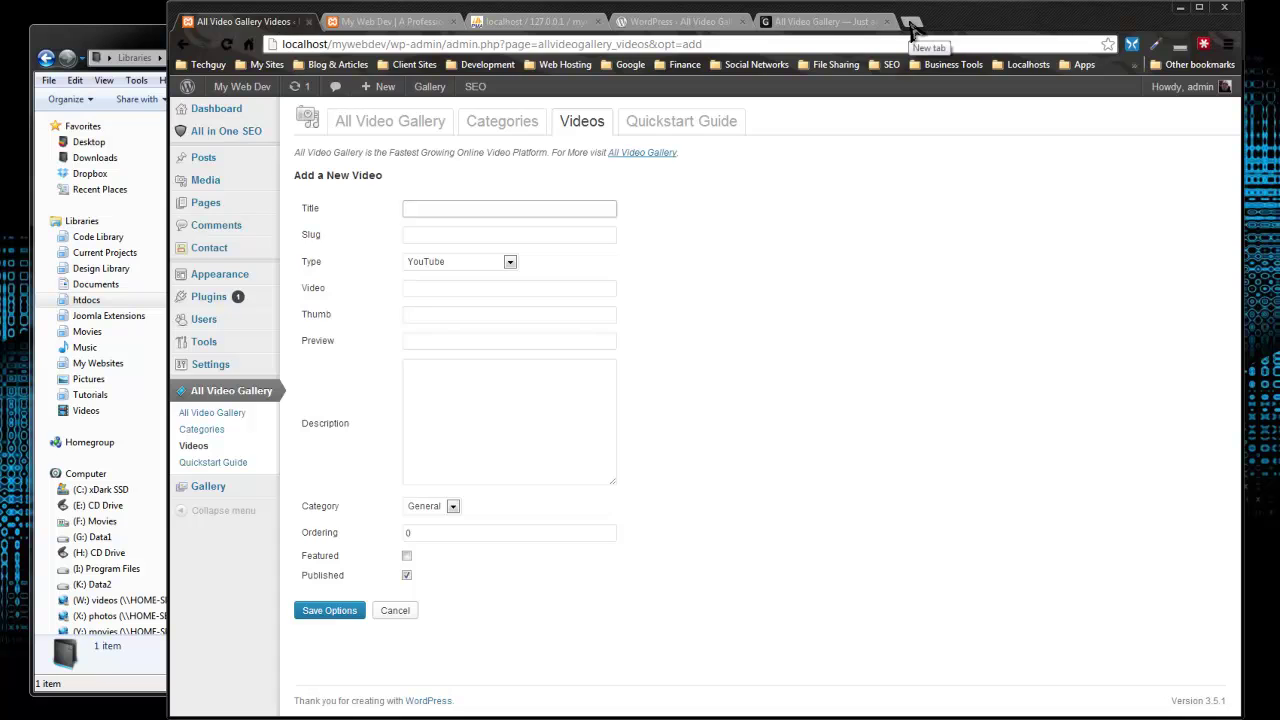
left_click(910, 23)
Step: Search YouTube for the creator's WordPress videos and open 'Install Wordpress on XAMPP'
left_click(1040, 205)
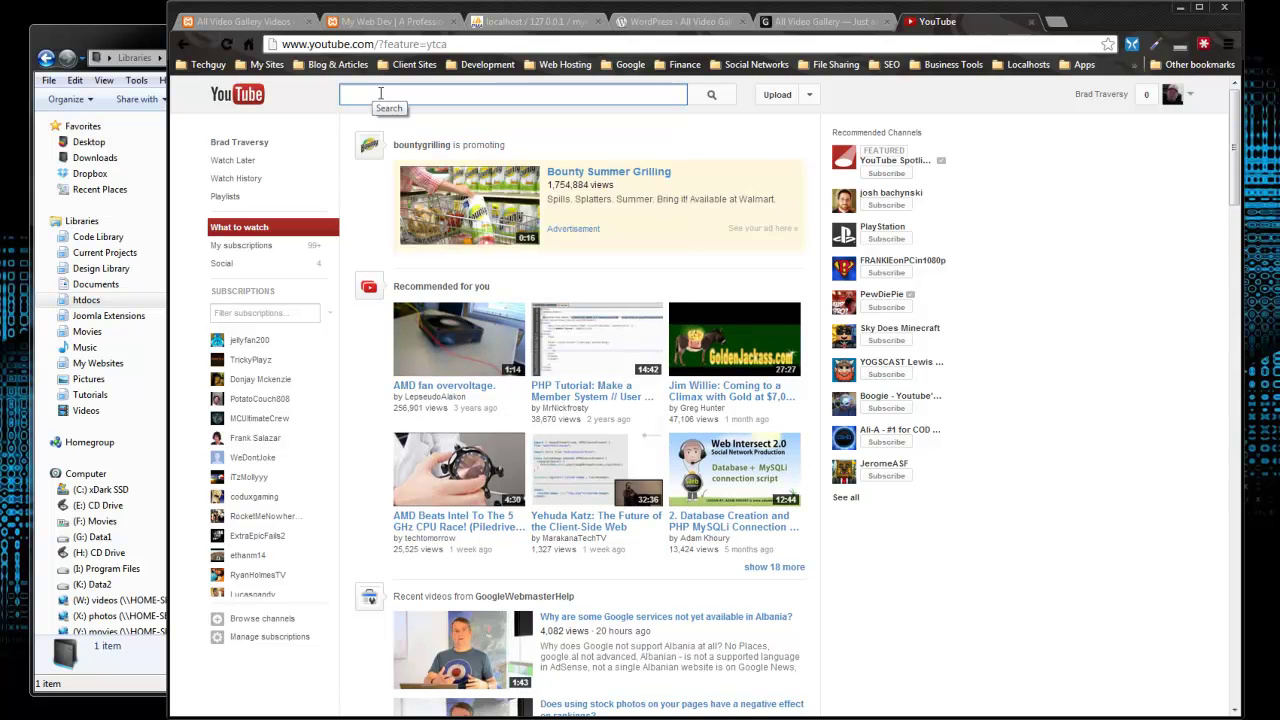
type("brad techguy wordpress")
key("Return")
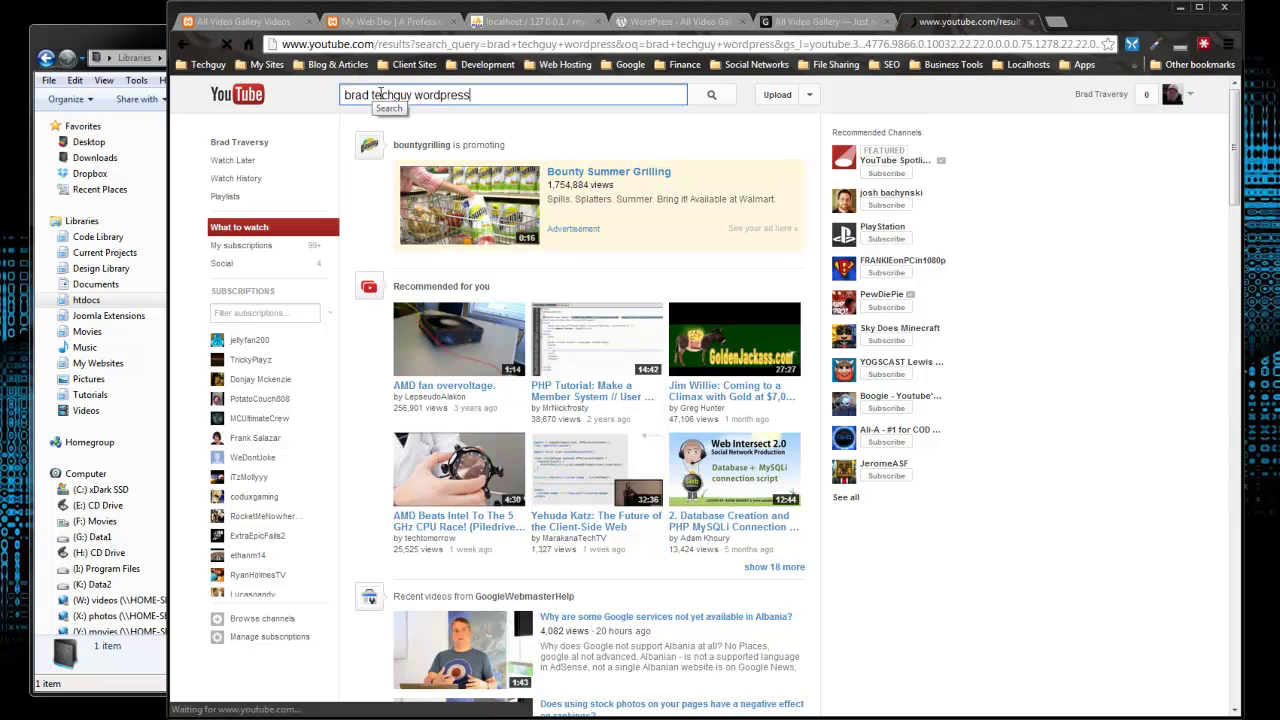
scroll(450, 422, "down", 1)
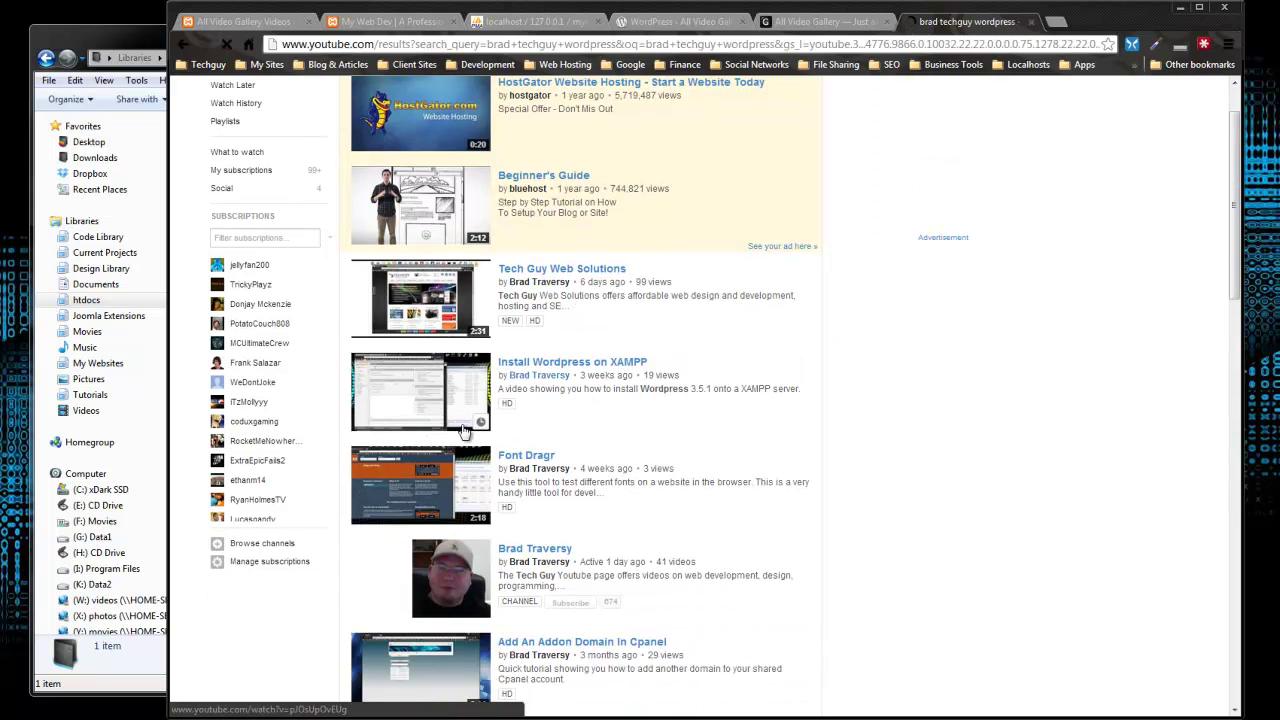
left_click(547, 366)
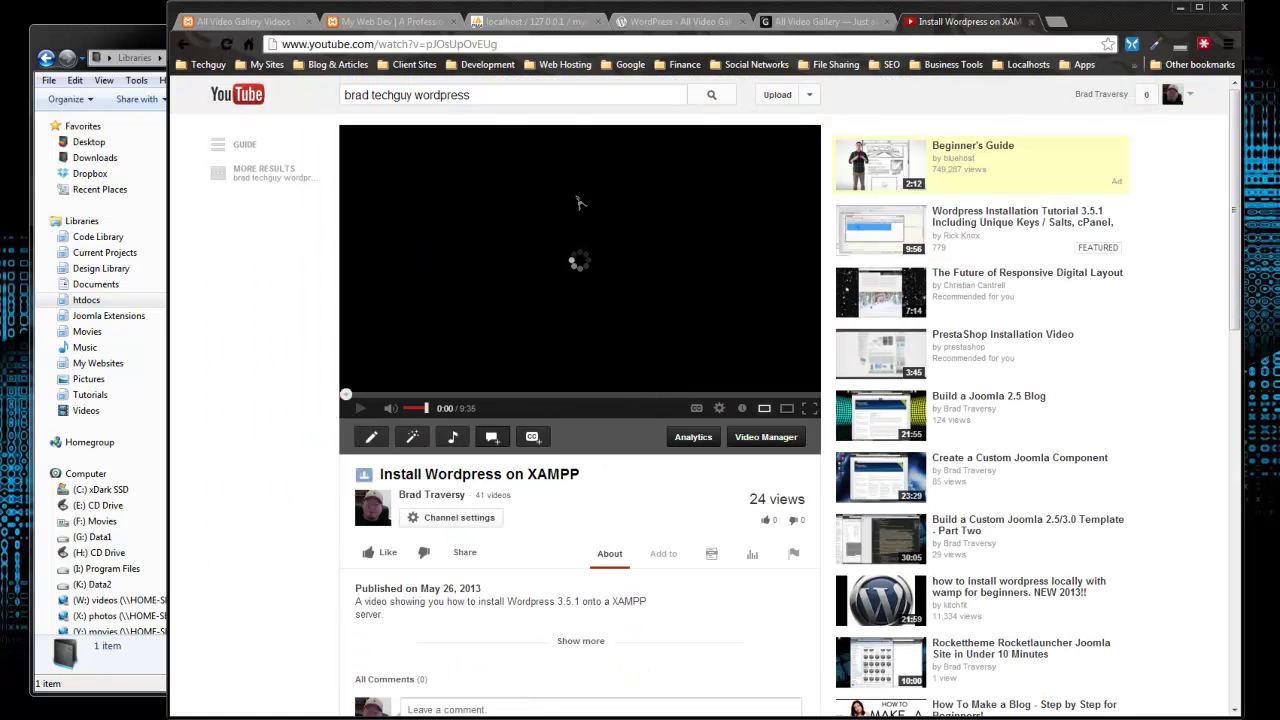
Step: Copy the video's web address and return to the Add a New Video form
left_click(476, 46)
right_click(478, 46)
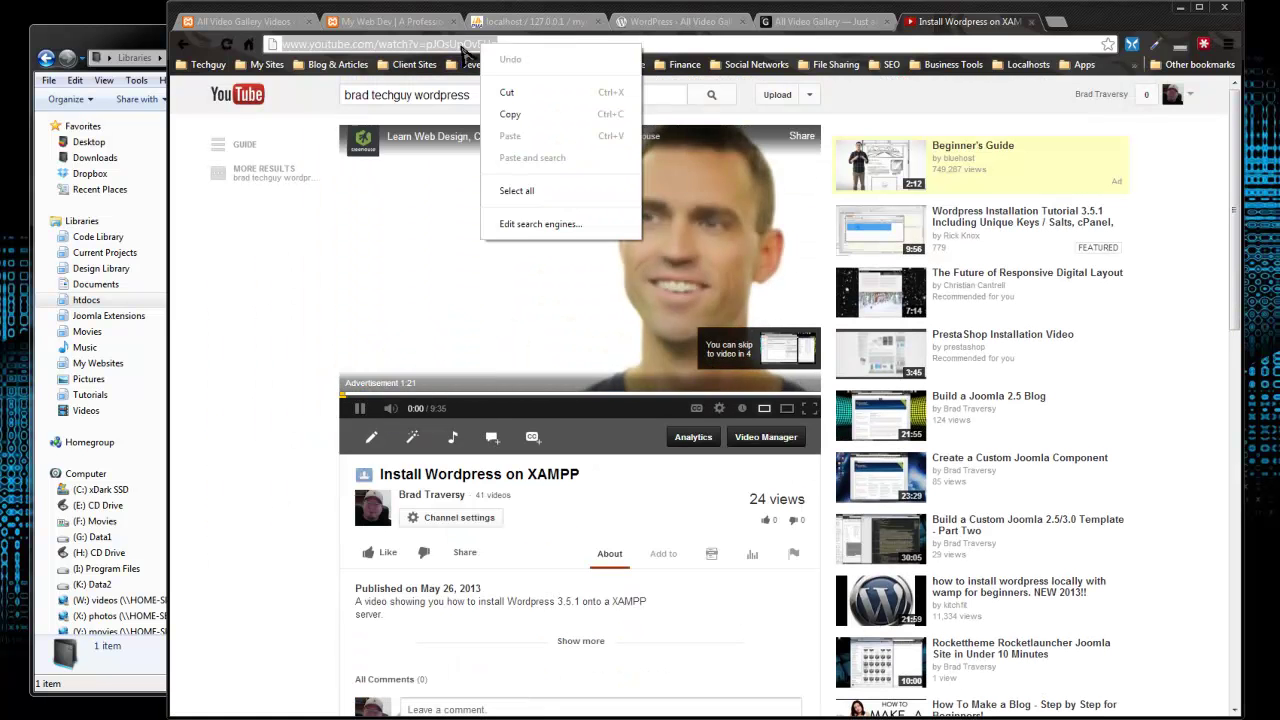
left_click(512, 114)
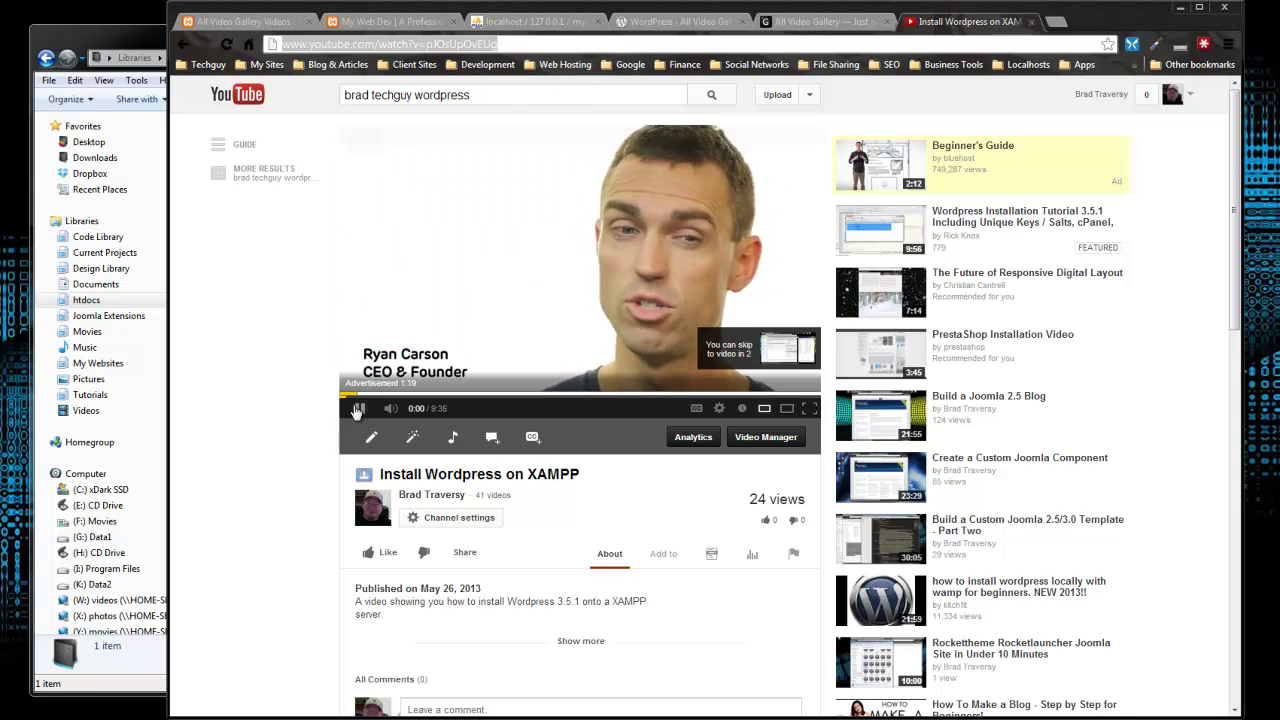
left_click(262, 24)
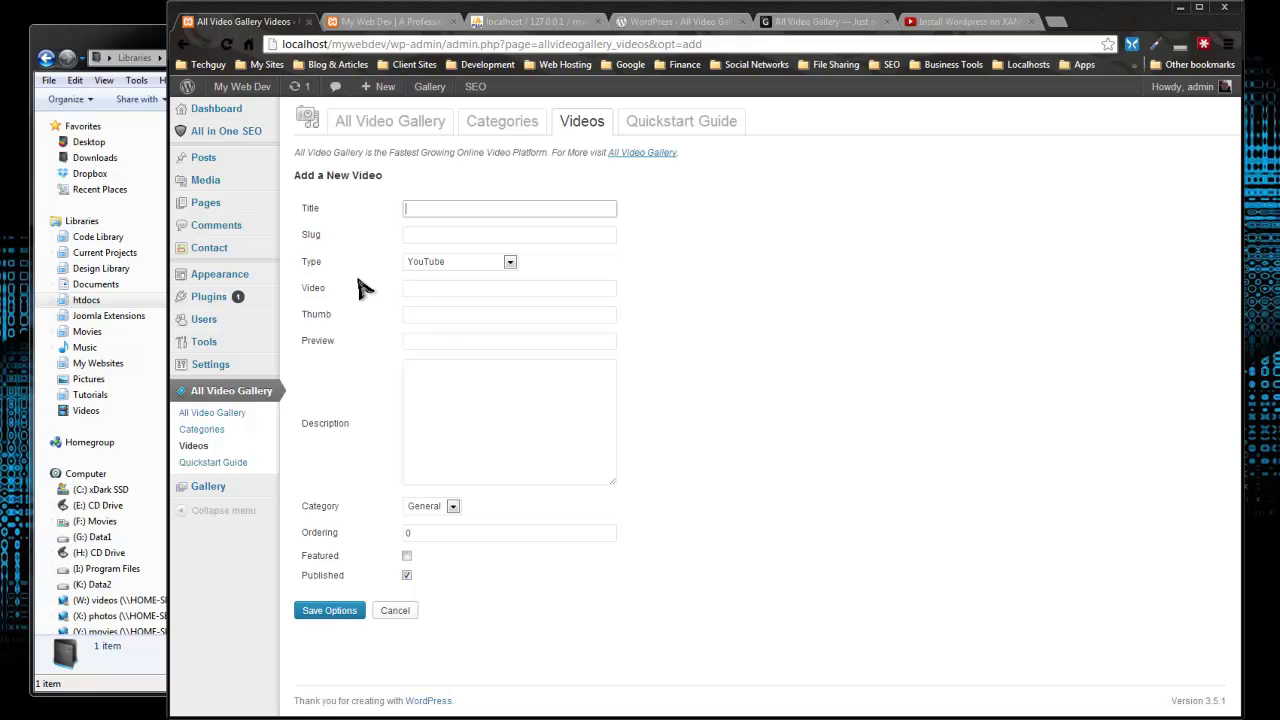
Step: Paste the YouTube address into the Video field and title the video 'Install Wordpress'
left_click(420, 287)
right_click(428, 289)
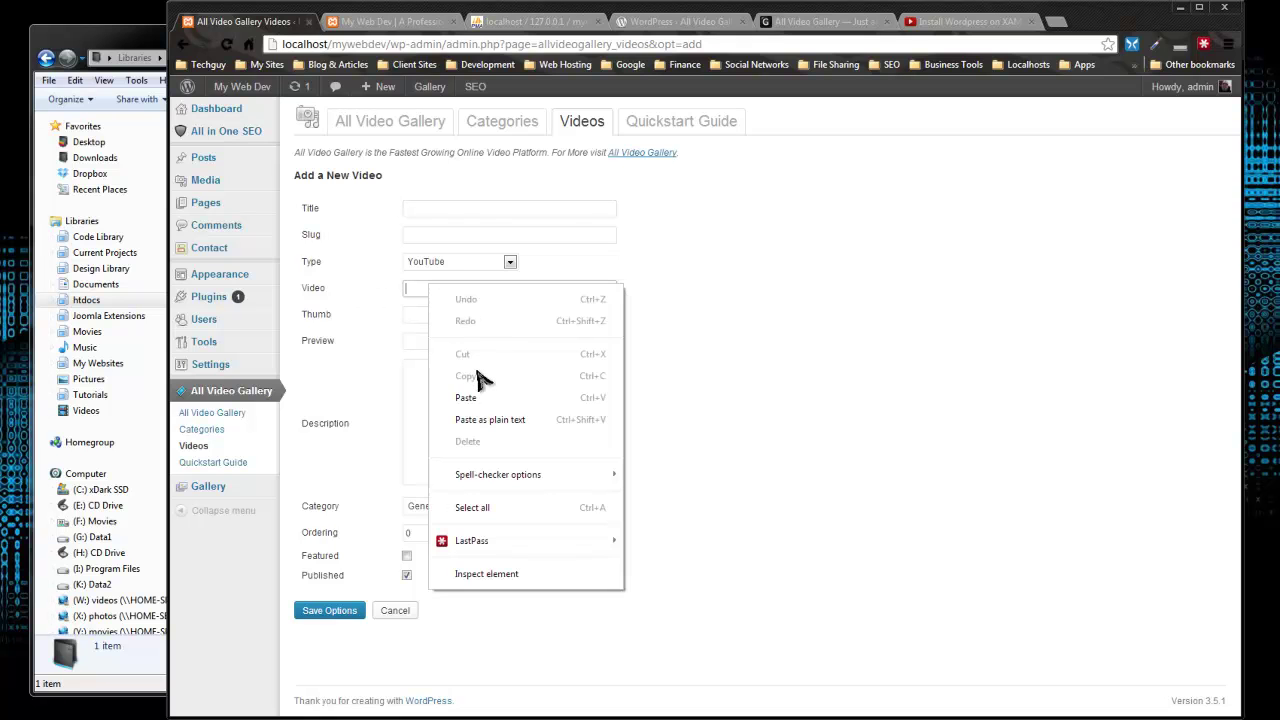
left_click(488, 396)
left_click(533, 207)
type("Inst")
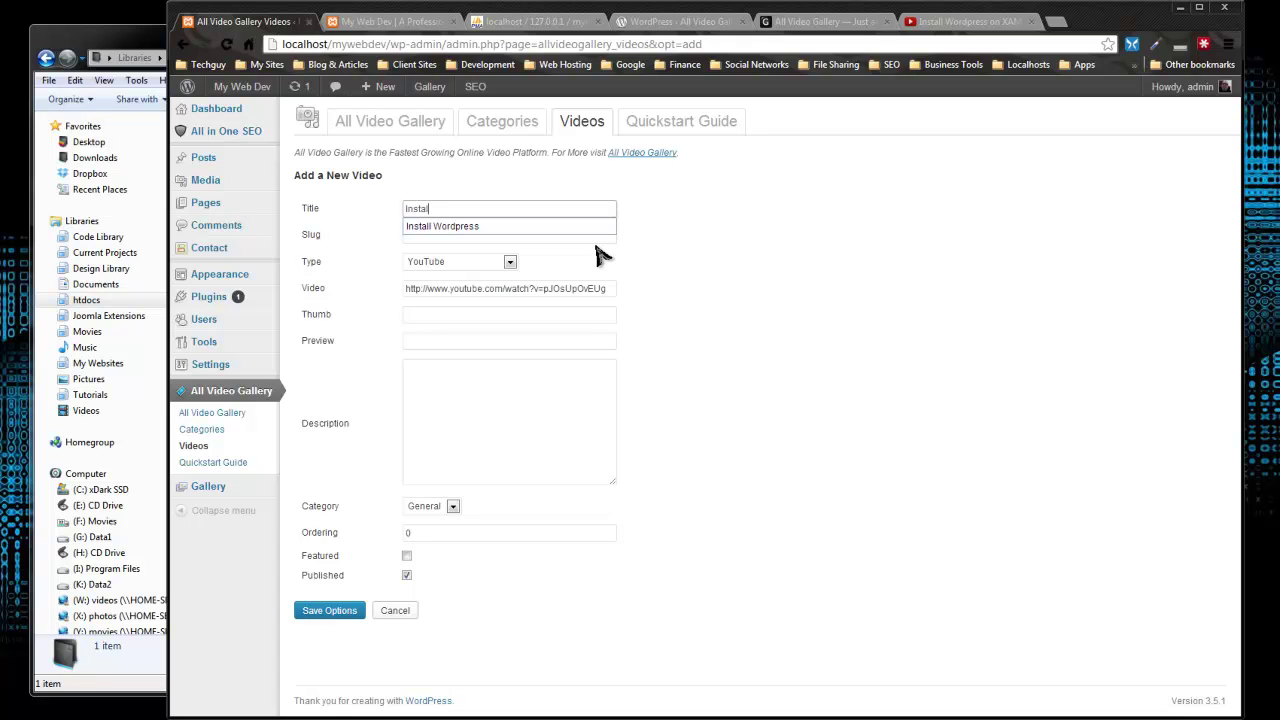
type("all")
left_click(580, 227)
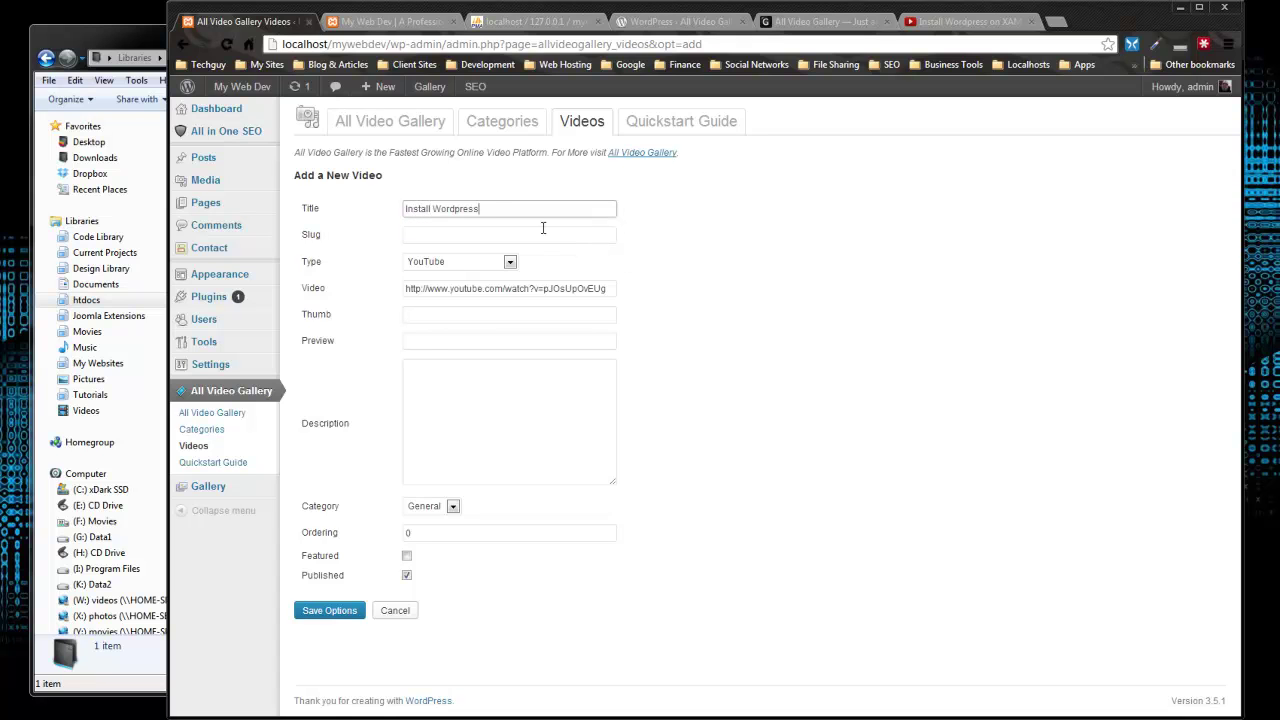
Step: Add a description, file it under Tutorials, mark it featured, and save it
left_click(432, 316)
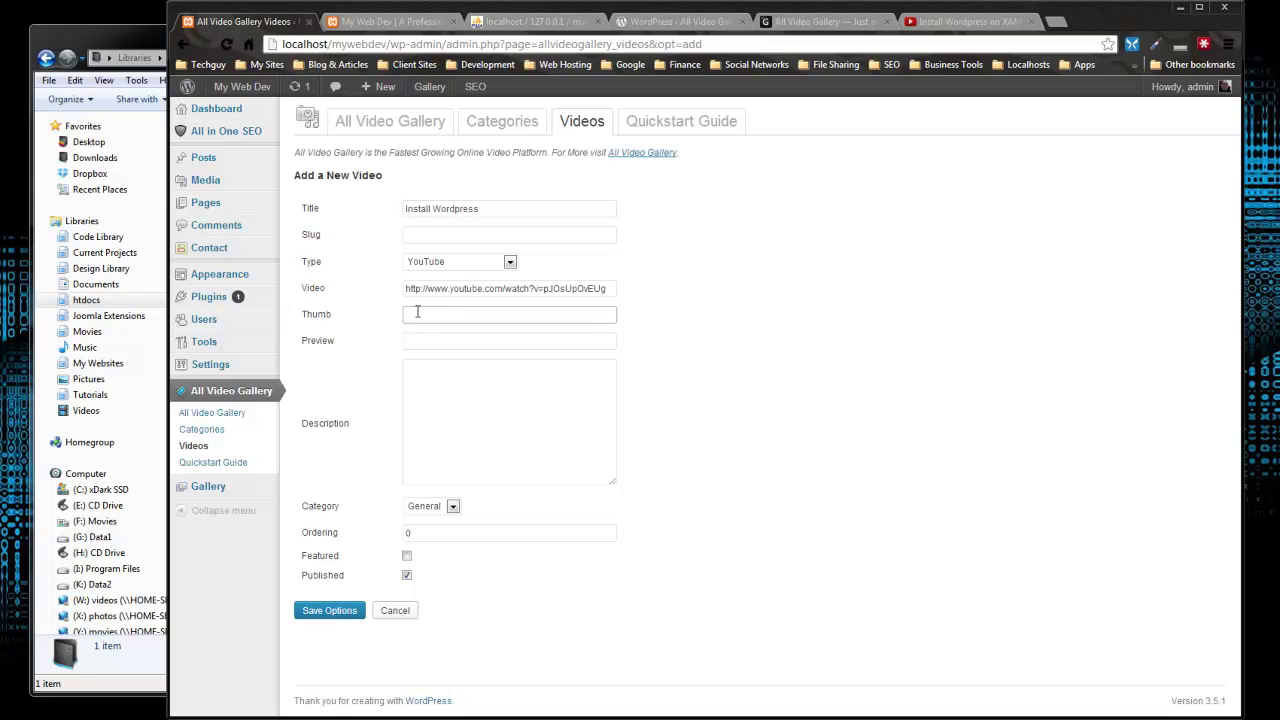
left_click(489, 418)
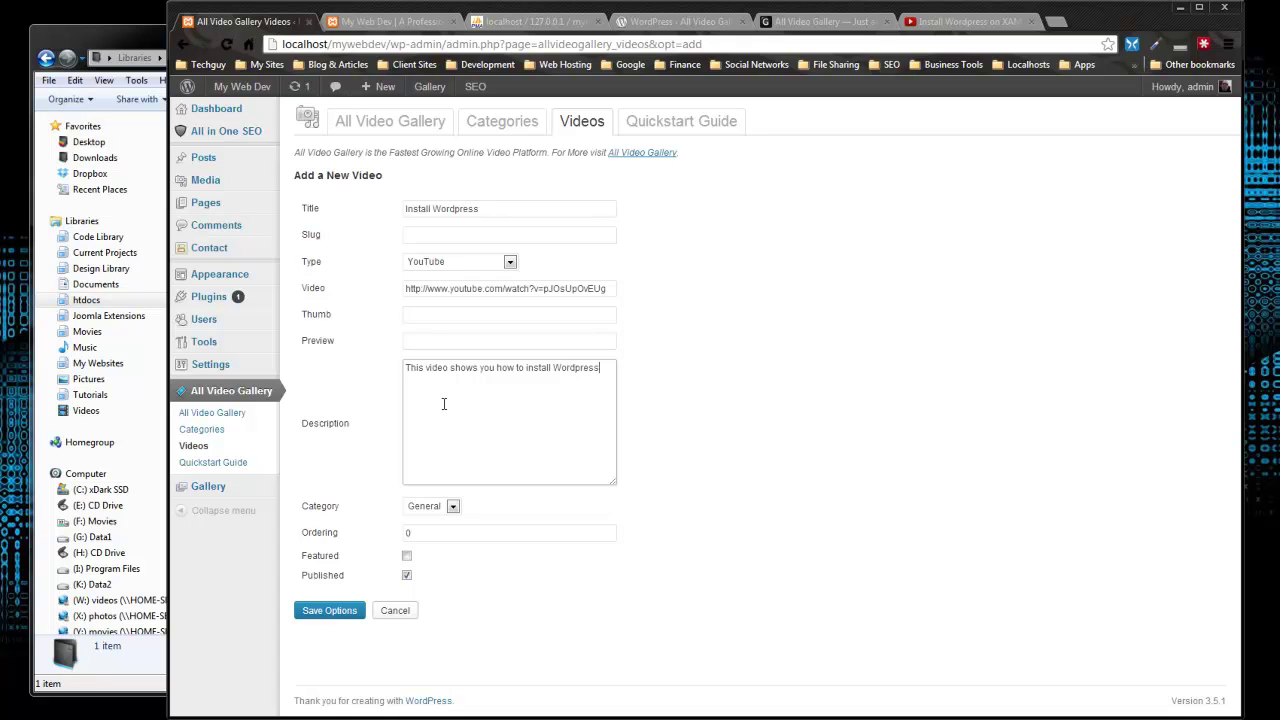
left_click(455, 507)
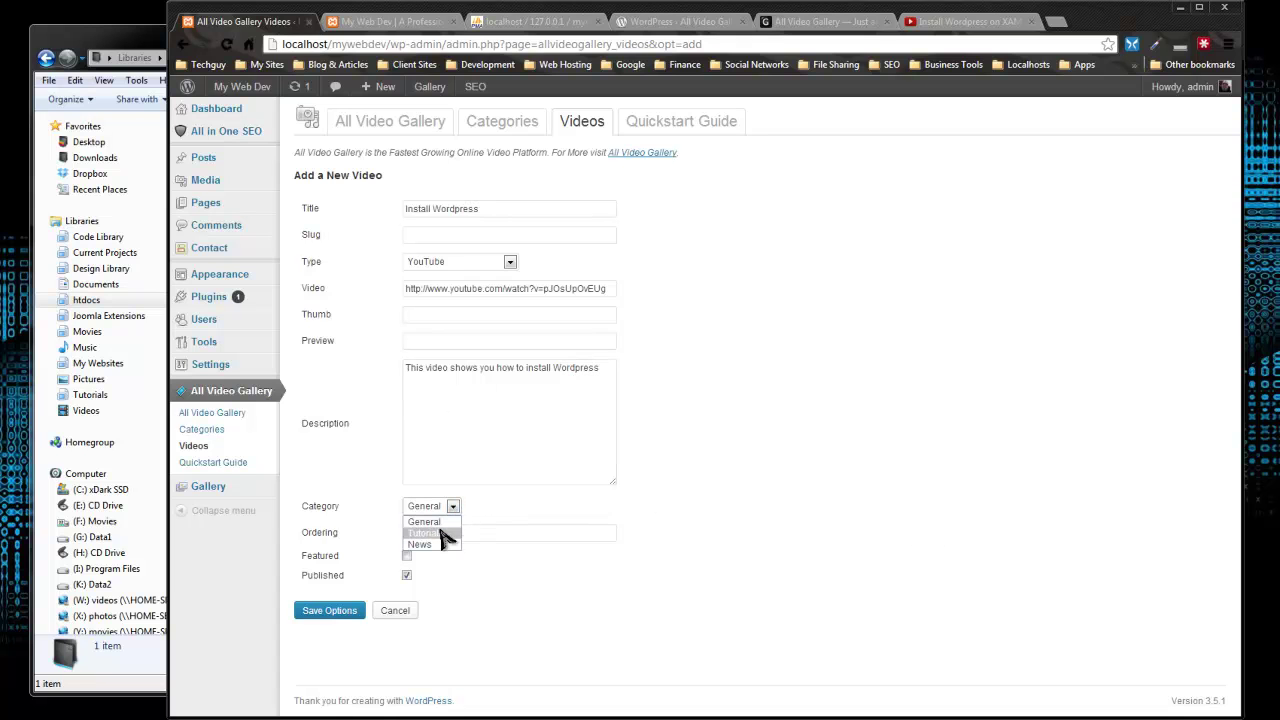
left_click(448, 533)
left_click(407, 556)
left_click(337, 613)
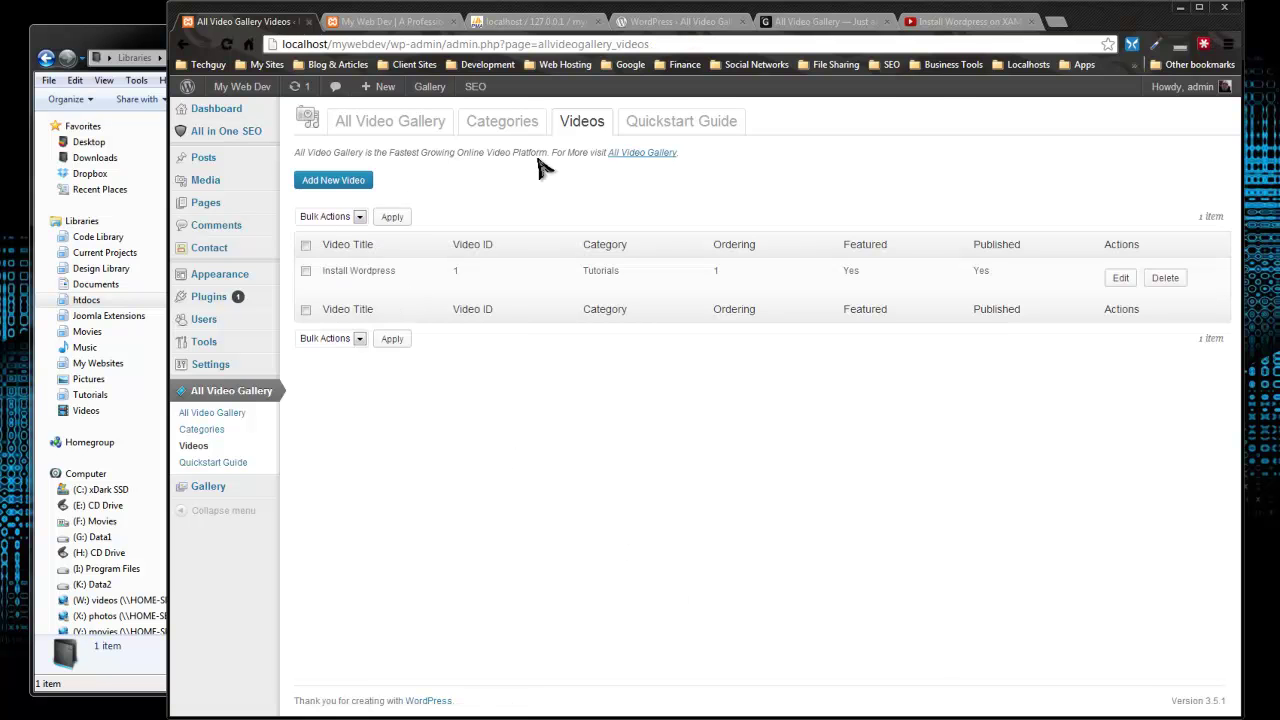
left_click(945, 25)
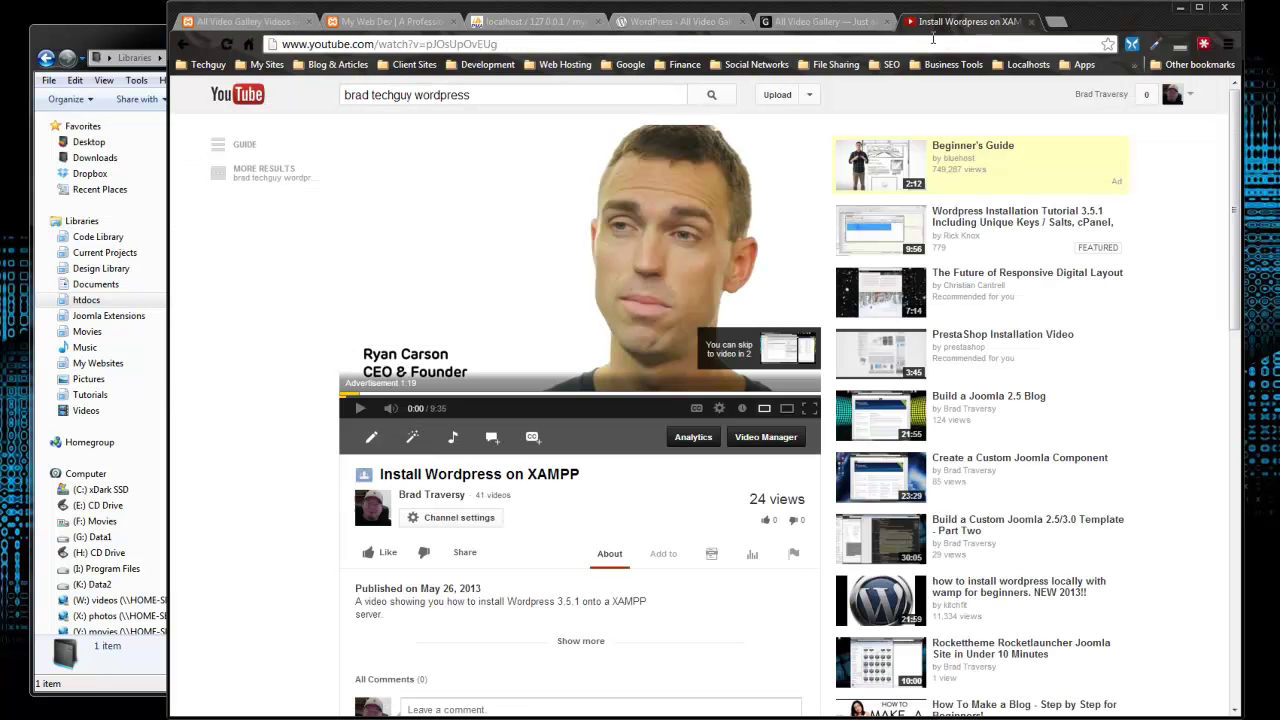
Step: Open the 'Build a Joomla 2.5 Blog' YouTube video and copy its address
left_click(988, 395)
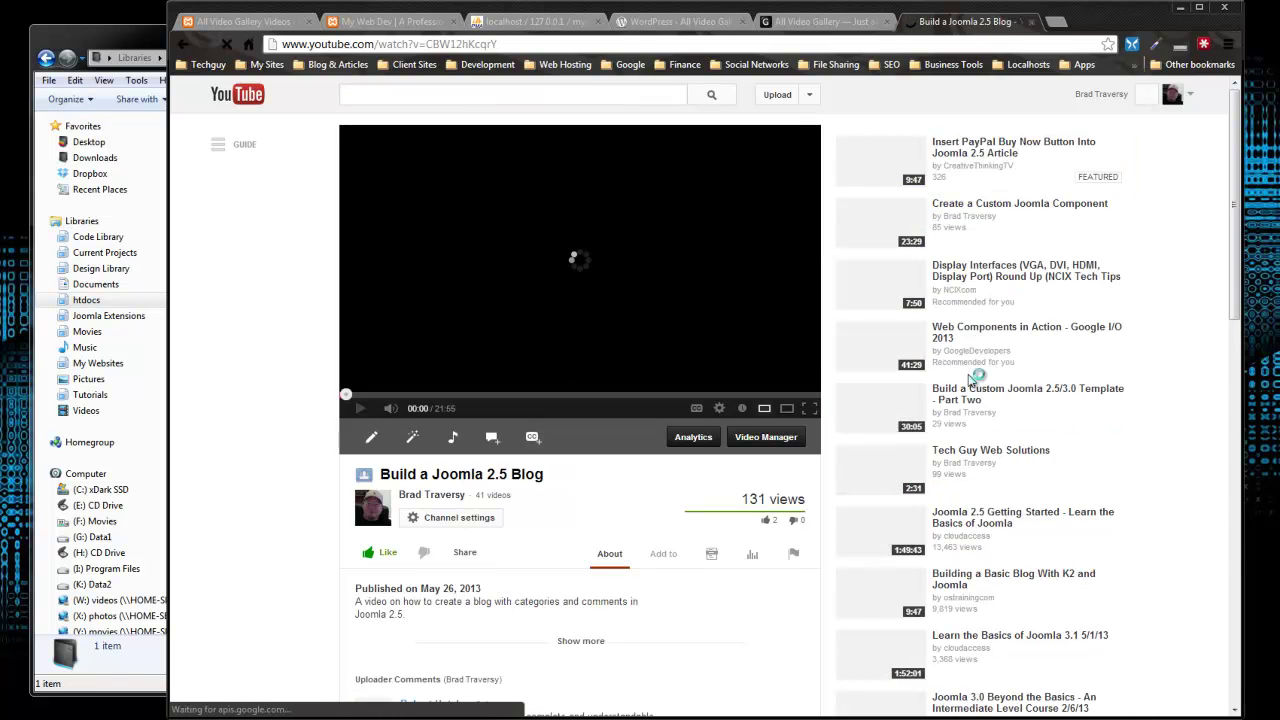
left_click(470, 44)
right_click(470, 44)
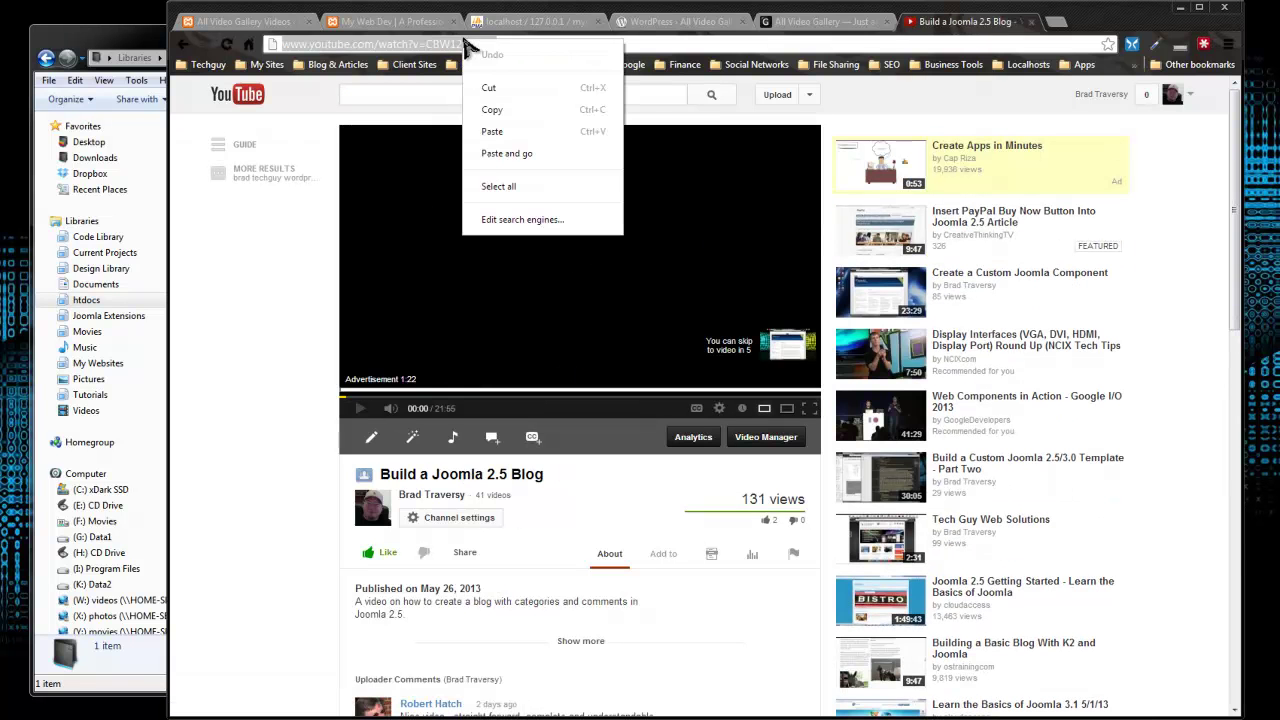
left_click(492, 110)
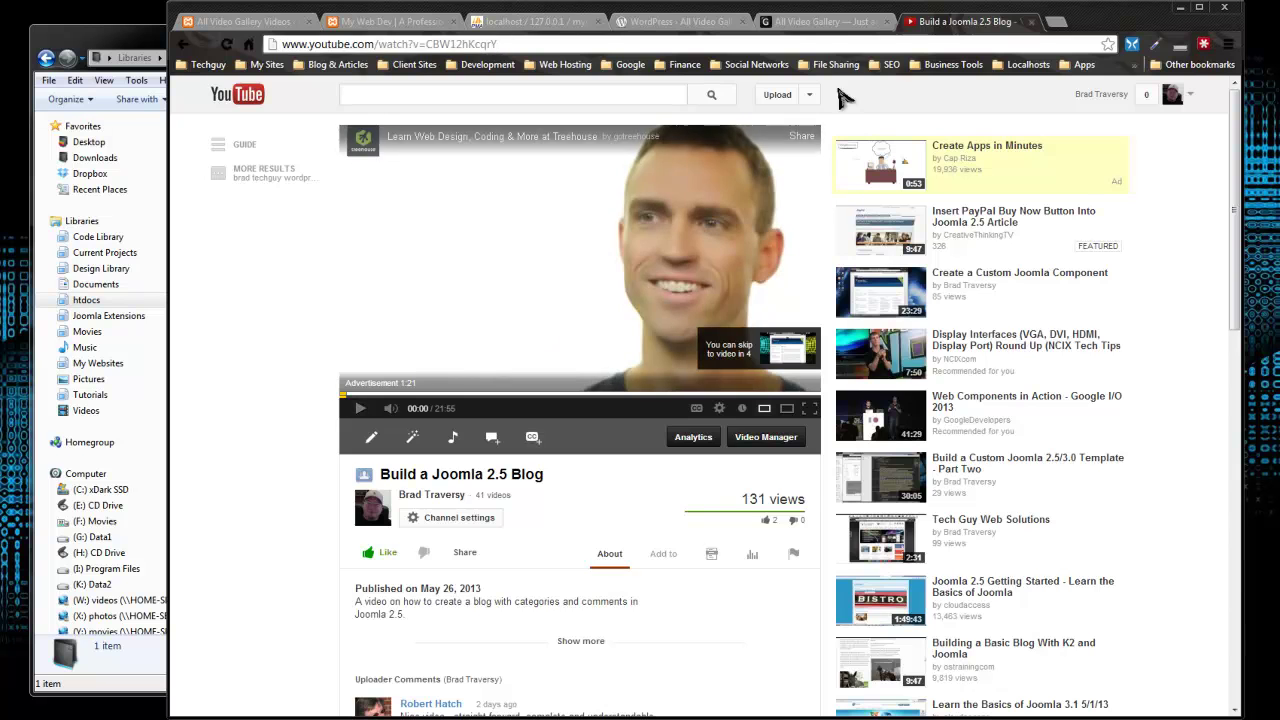
Step: Return to the All Video Gallery Videos list and start a new video
left_click(797, 28)
left_click(645, 22)
left_click(385, 22)
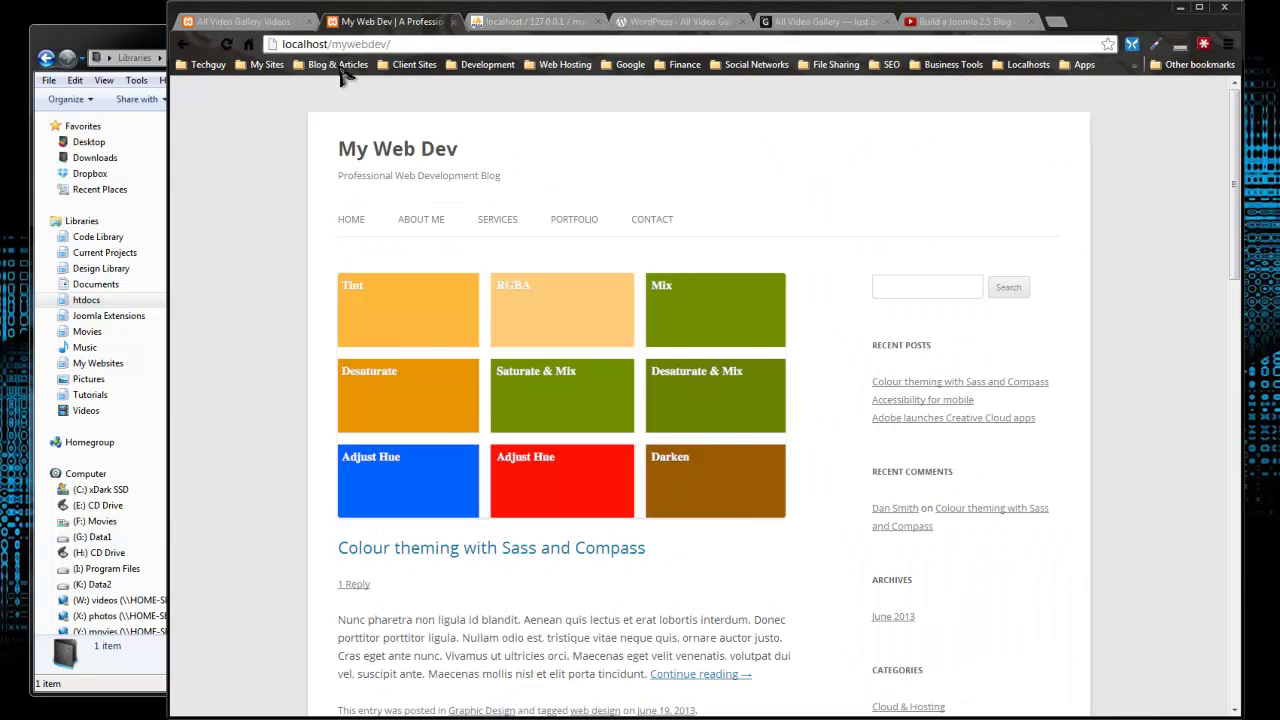
left_click(228, 24)
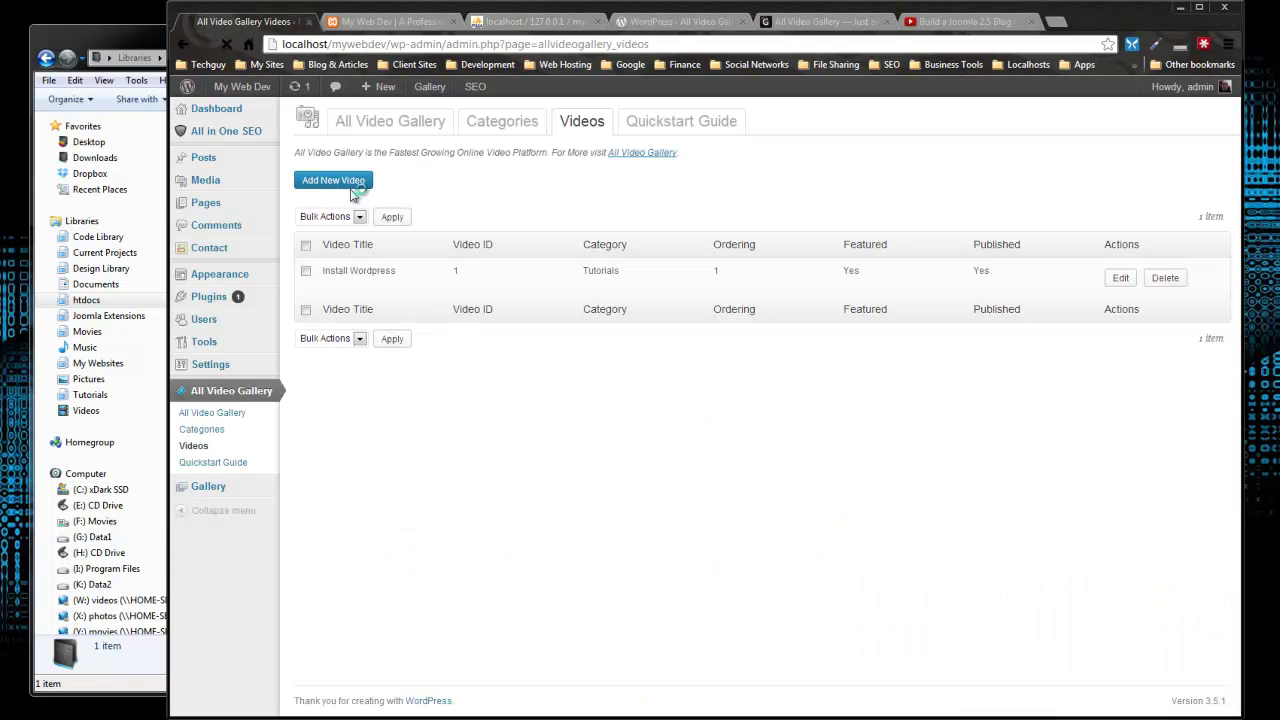
left_click(340, 182)
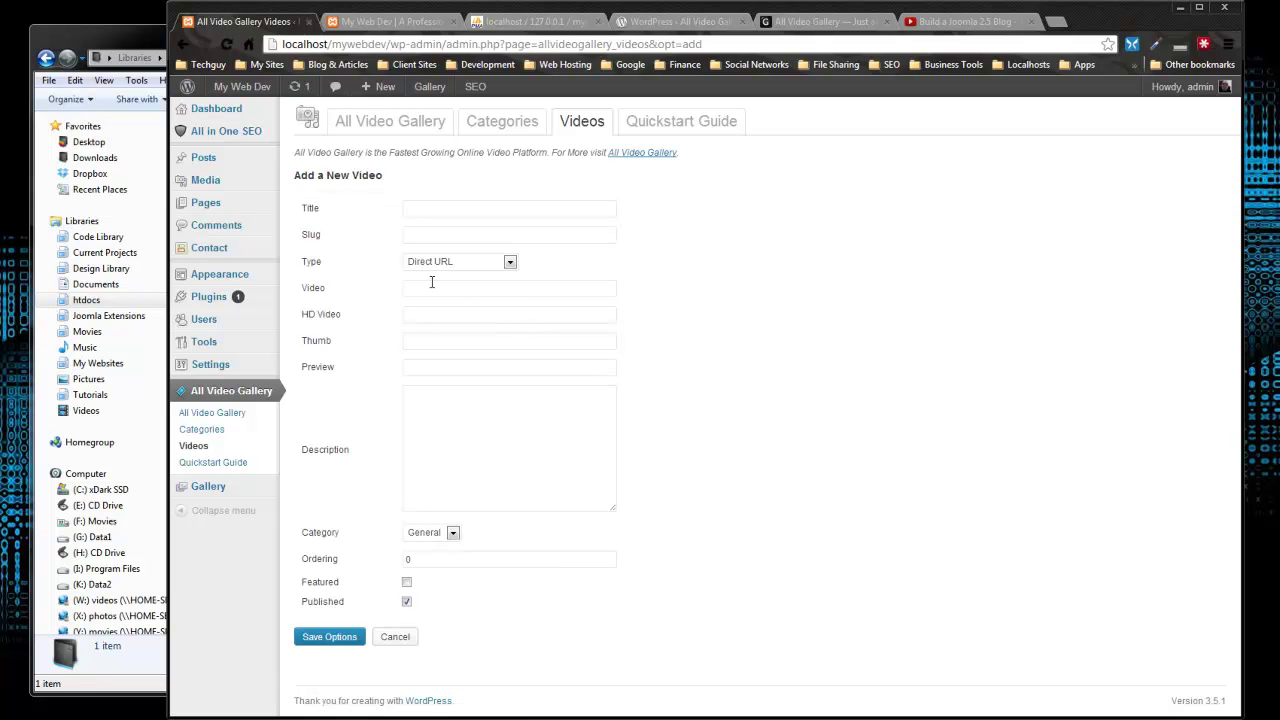
Step: Set the video type to YouTube and paste the copied Joomla video address
left_click(460, 261)
left_click(445, 286)
left_click(451, 288)
right_click(455, 293)
left_click(505, 408)
Step: Title it 'Setup Joomla Blog', add a description, choose Tutorials, mark featured, and save
left_click(411, 208)
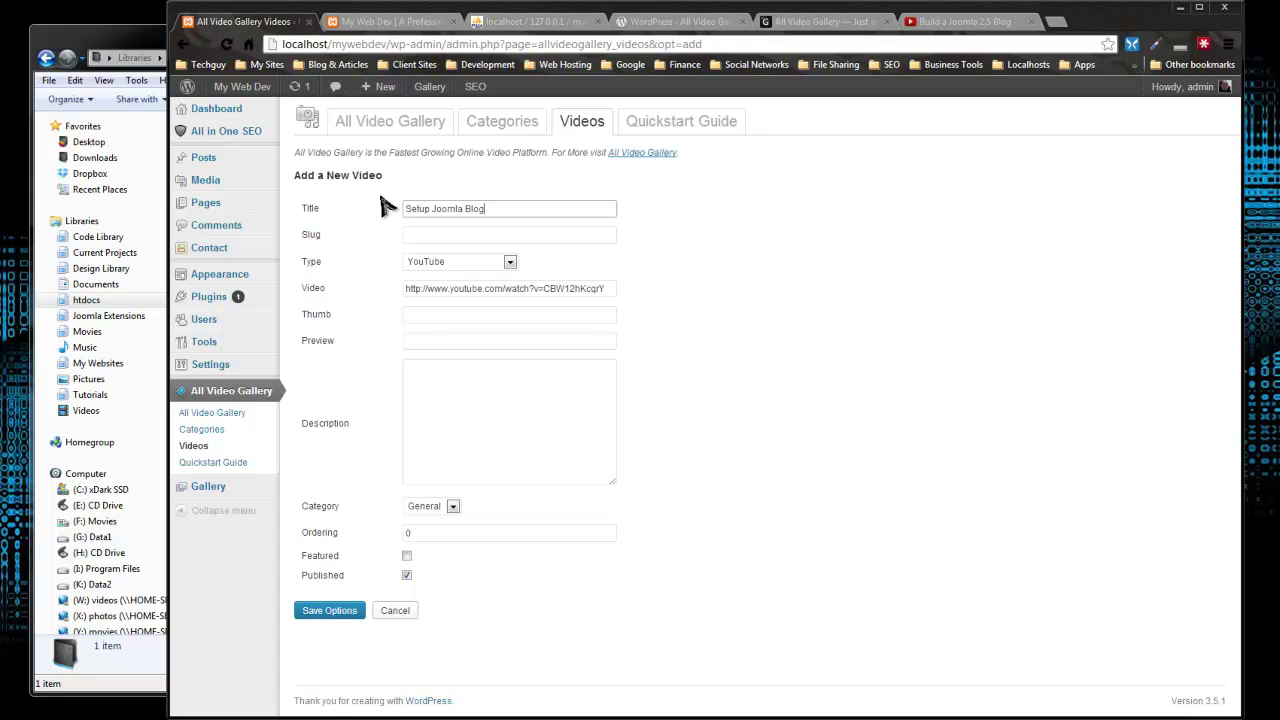
left_click(538, 429)
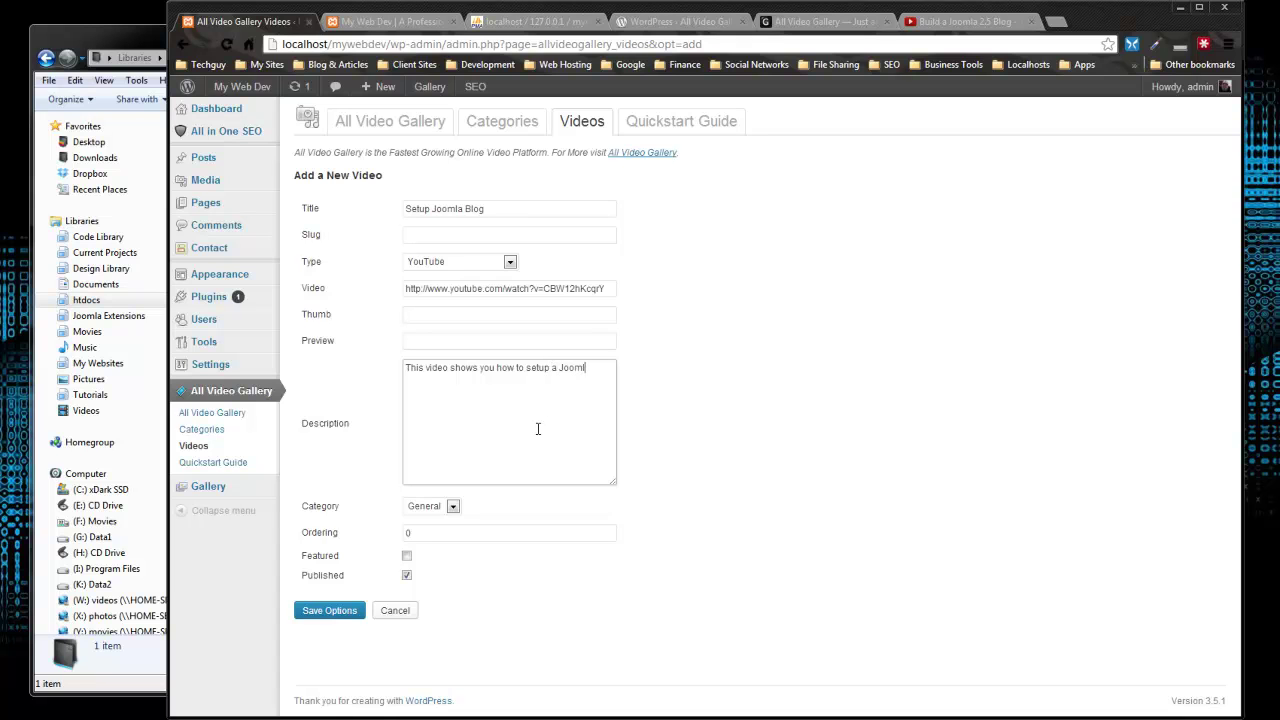
left_click(452, 506)
left_click(435, 530)
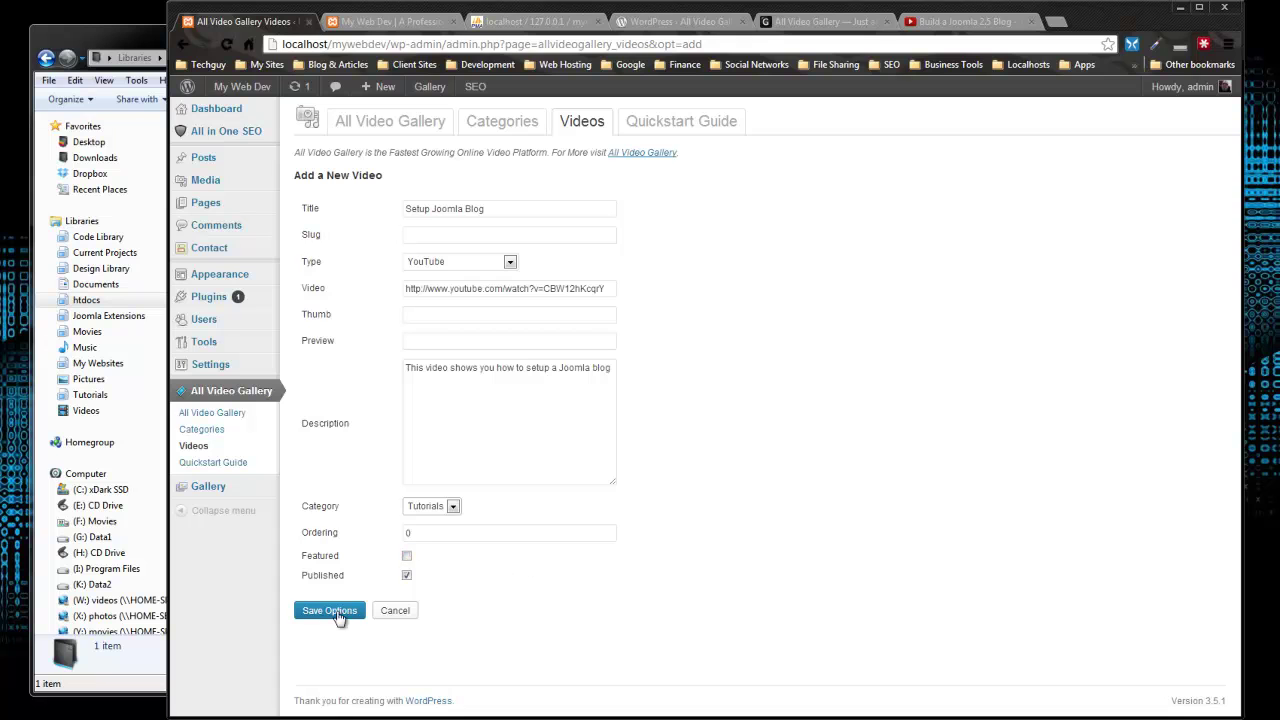
left_click(409, 557)
left_click(340, 614)
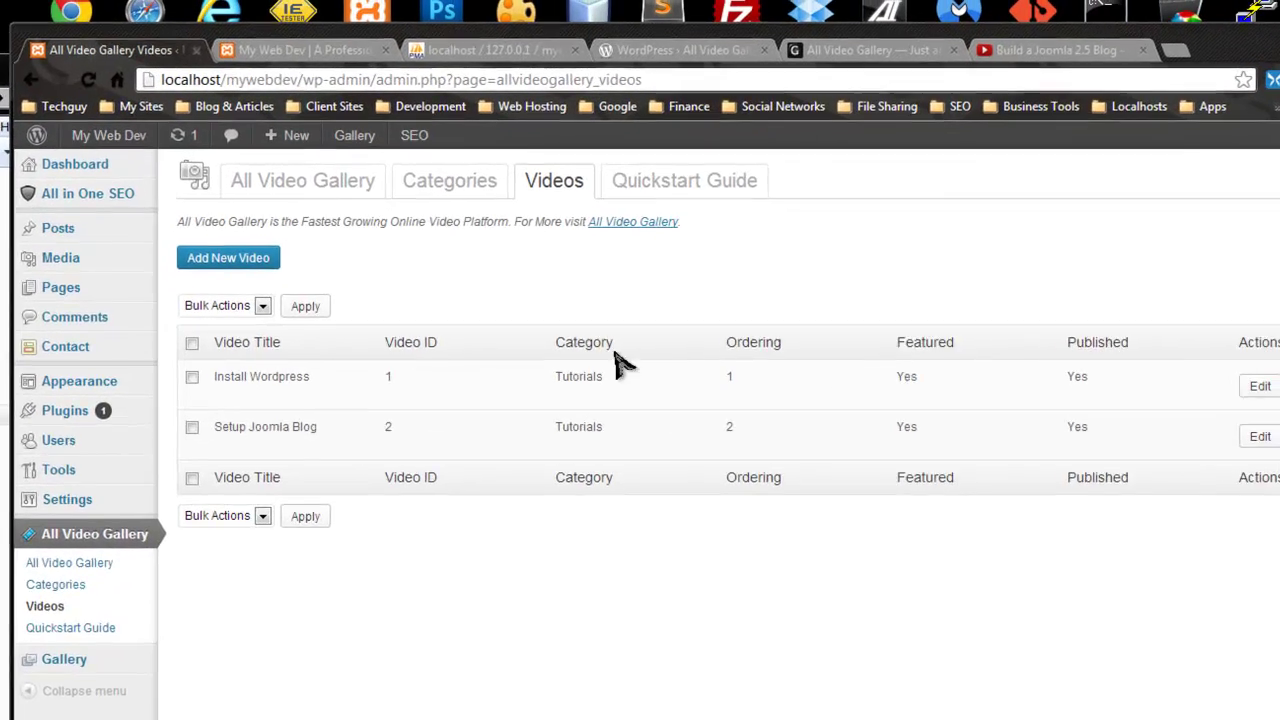
left_click(1050, 50)
Step: Search YouTube for 'web design news' and open the '2012 & 2013 Web Design Trends' video
left_click(390, 150)
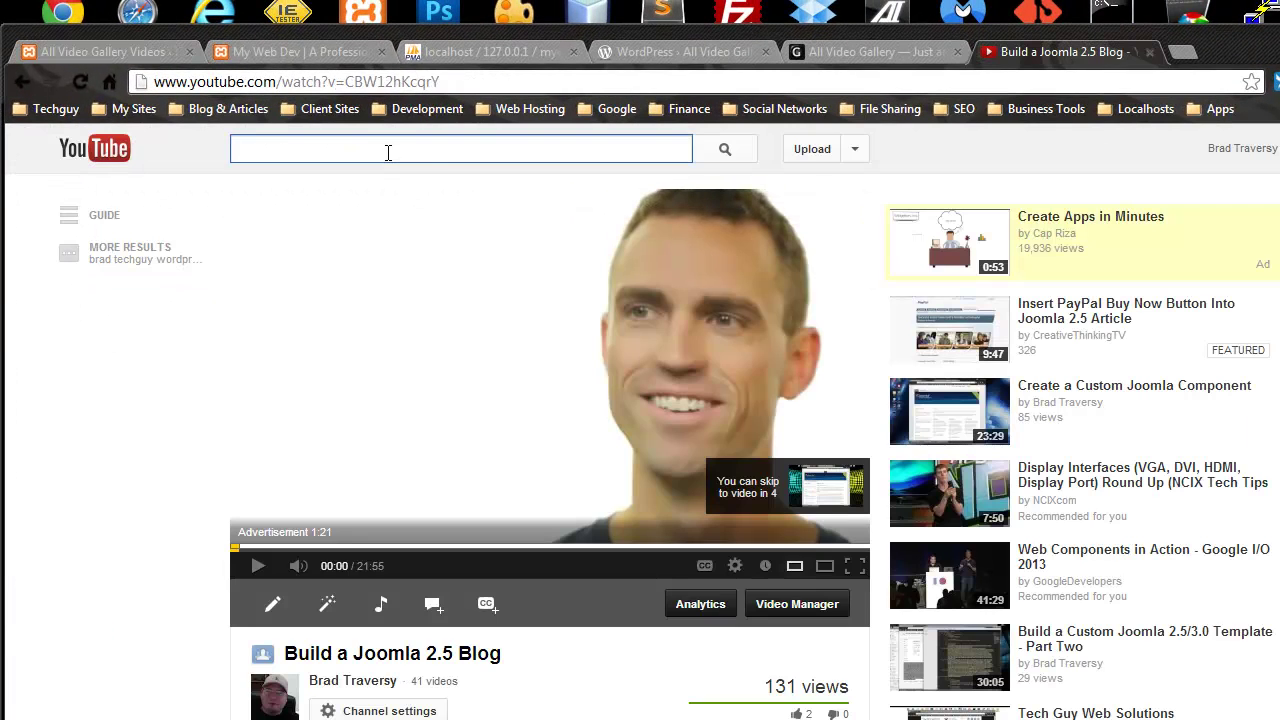
type("web design")
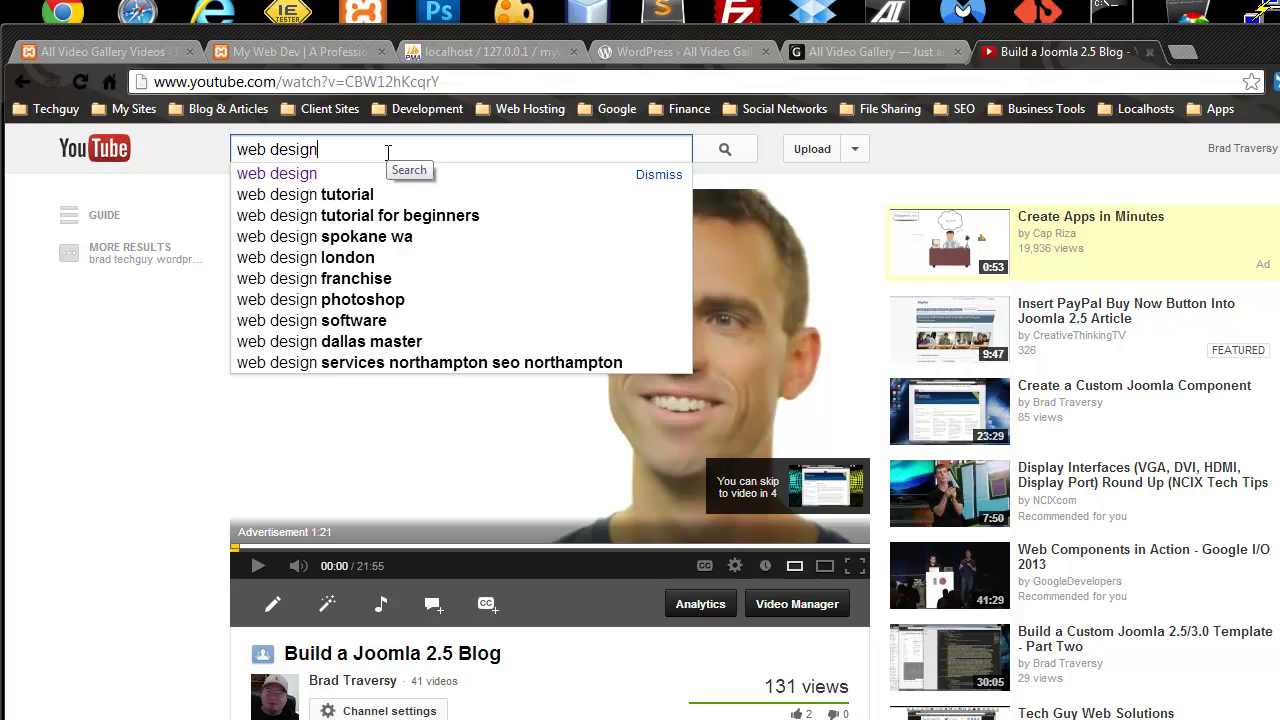
type(" news")
key("Return")
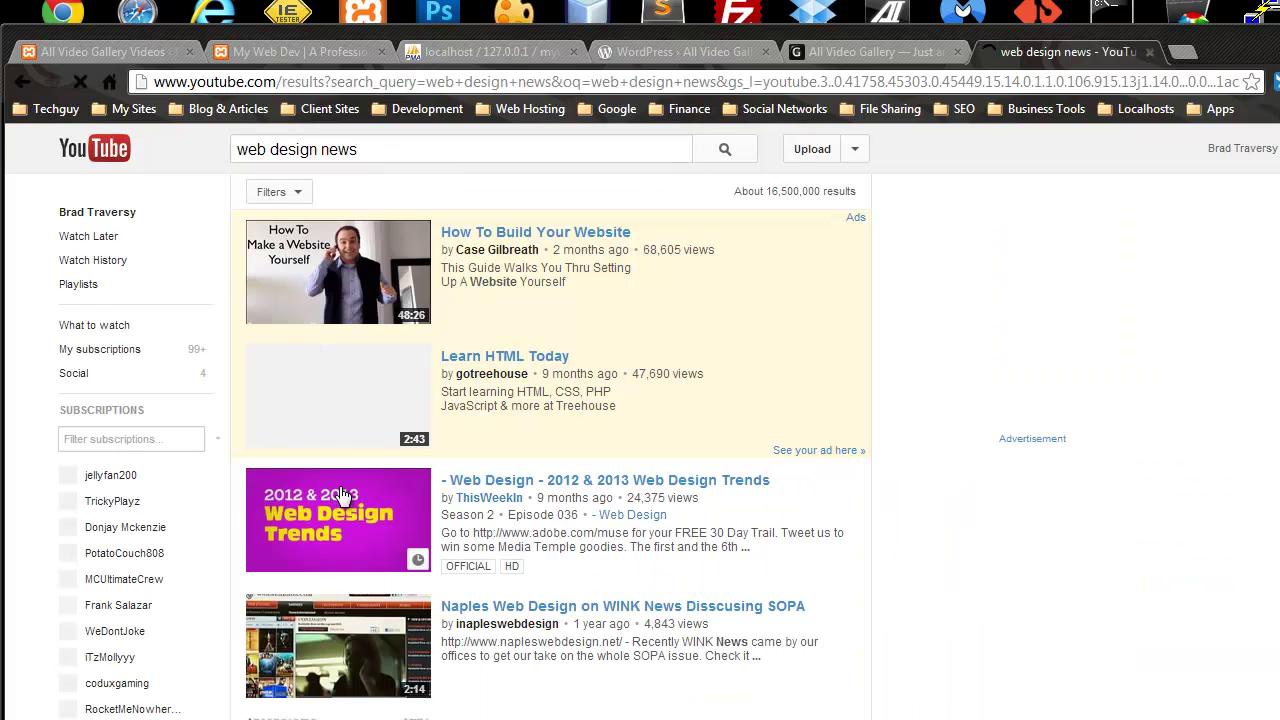
left_click(550, 484)
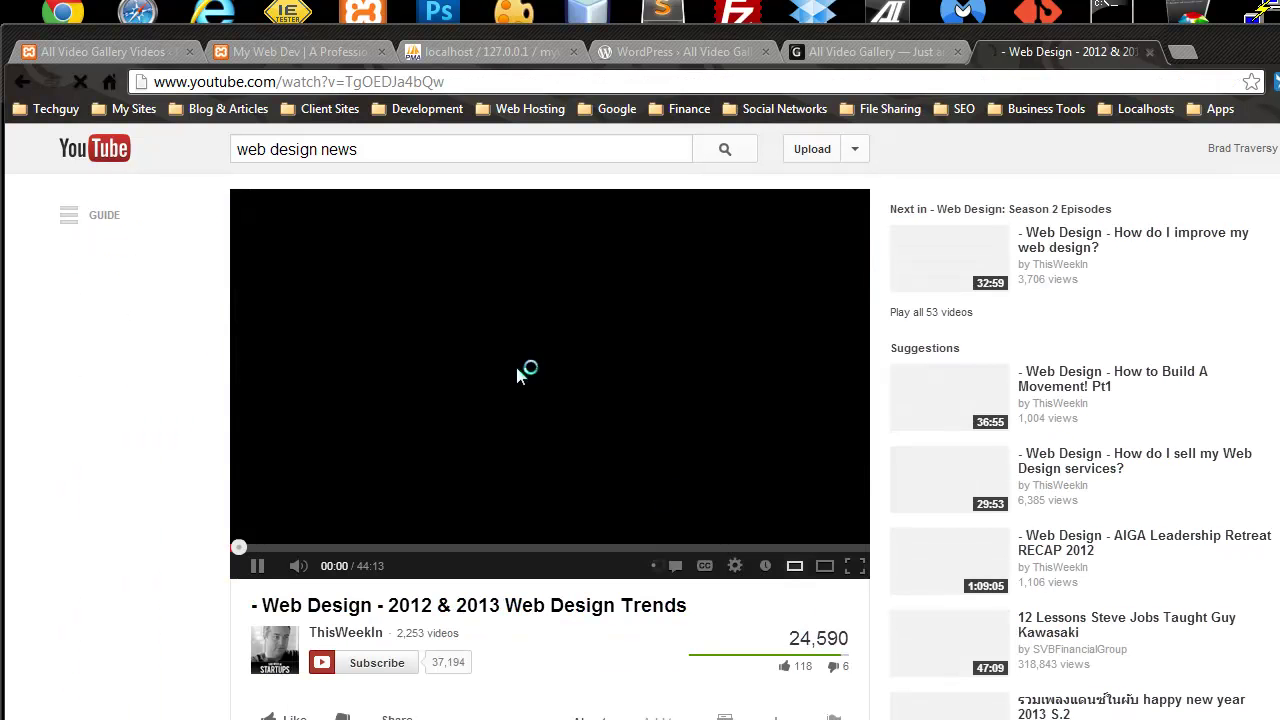
Step: Select the video's address, then go back to the gallery Videos list to add a video
left_click(411, 115)
left_click(436, 82)
left_click_drag(486, 81, 137, 70)
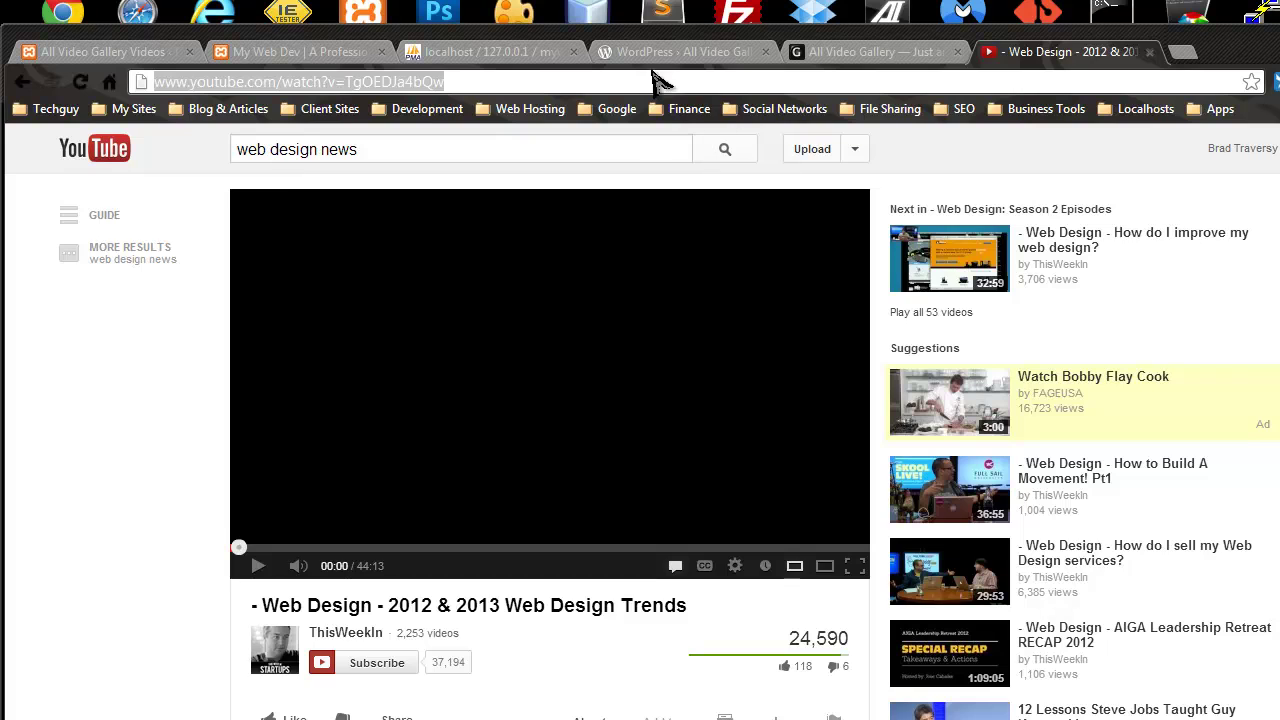
left_click(105, 51)
left_click(240, 265)
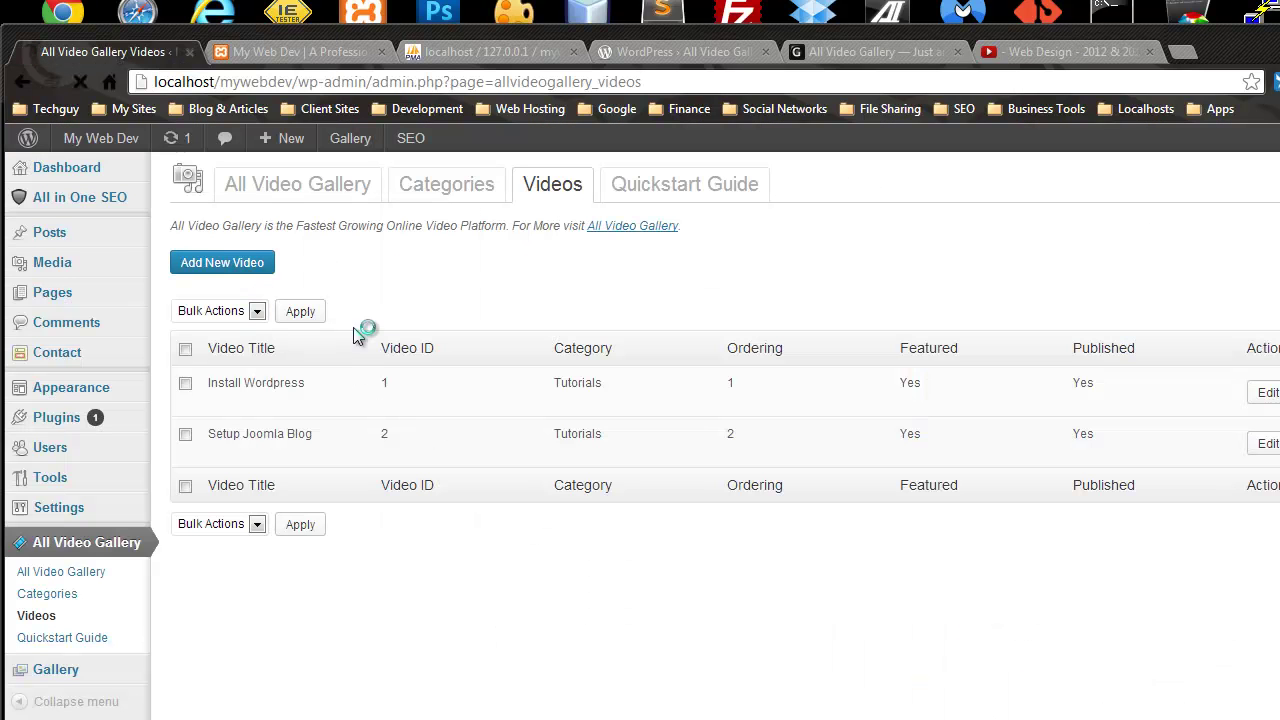
Step: Set the video type to YouTube and paste the Web Design Trends address
left_click(456, 371)
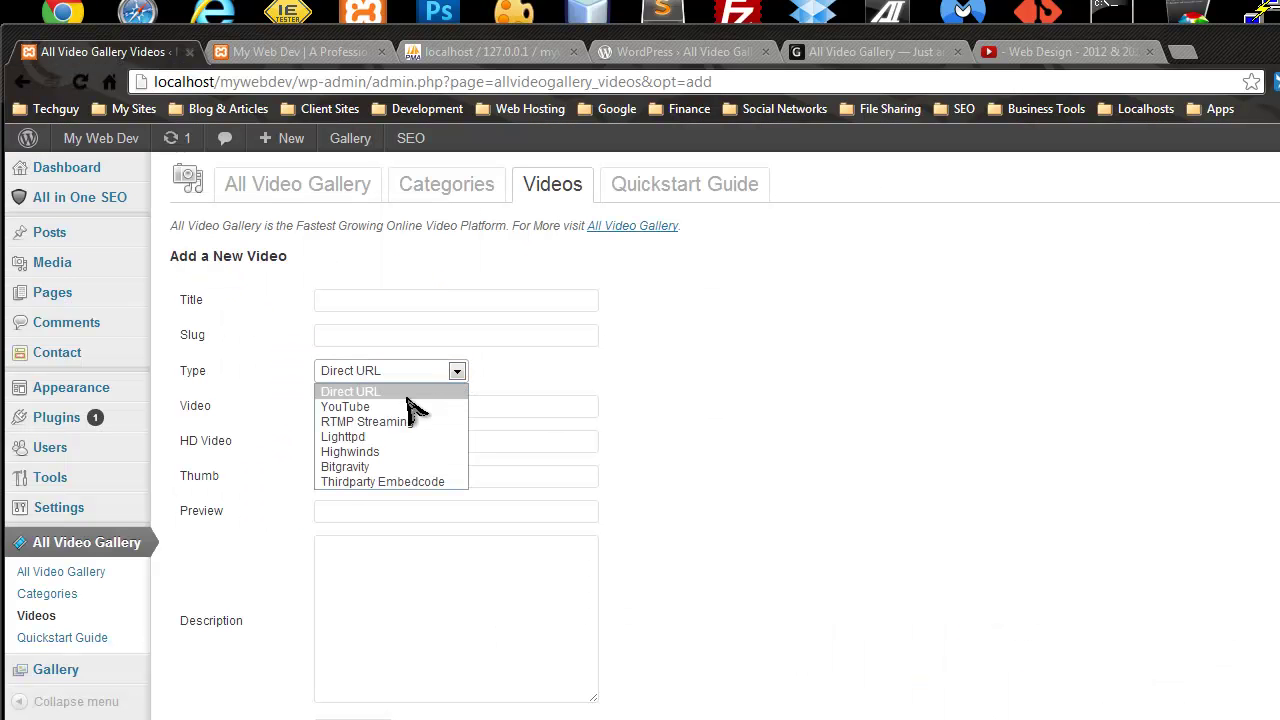
left_click(417, 409)
left_click(354, 410)
key("ctrl+v")
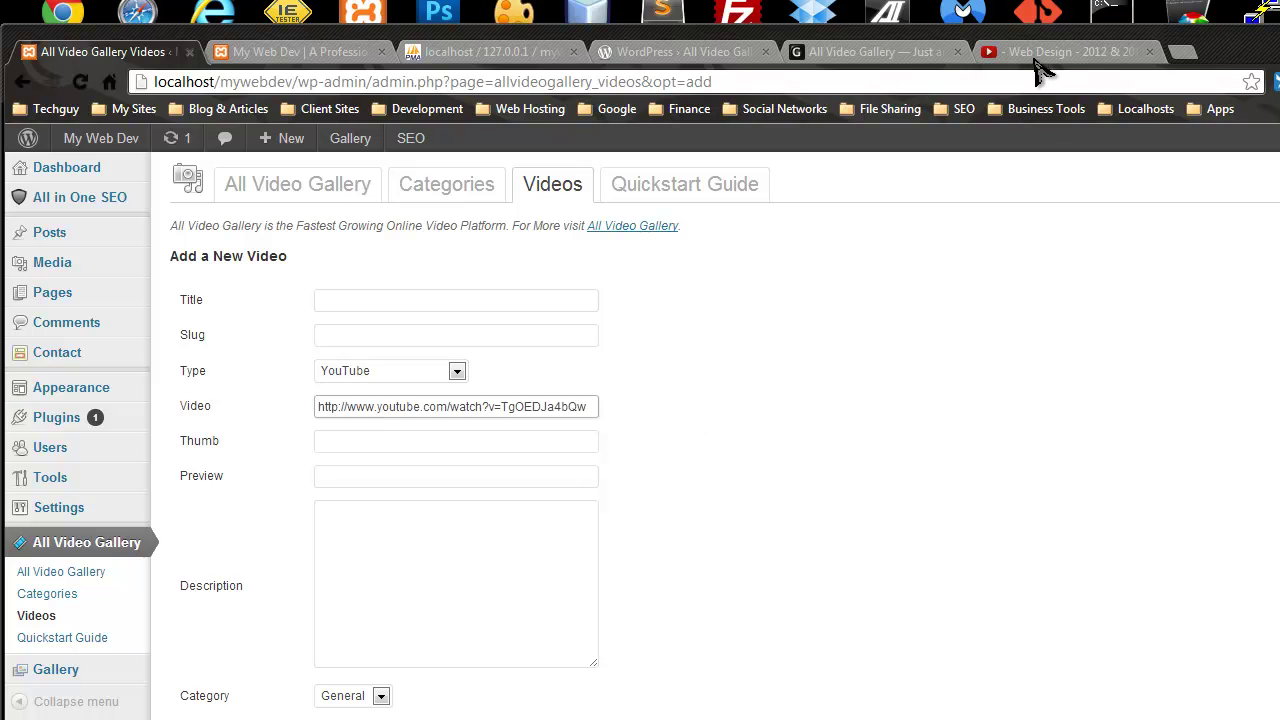
Step: Copy '2012 & 2013 Web Design Trends' from YouTube and paste it as the title
left_click(1040, 53)
left_click_drag(687, 607, 265, 622)
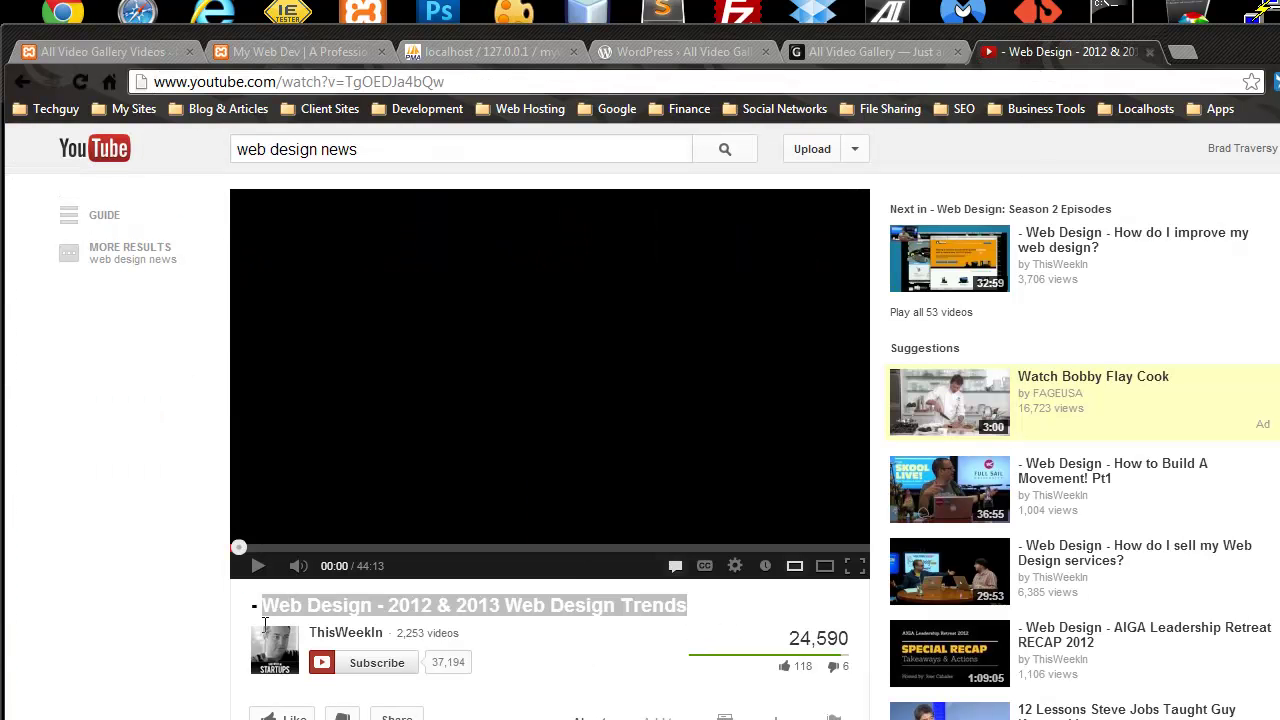
left_click_drag(688, 606, 305, 550)
left_click(145, 51)
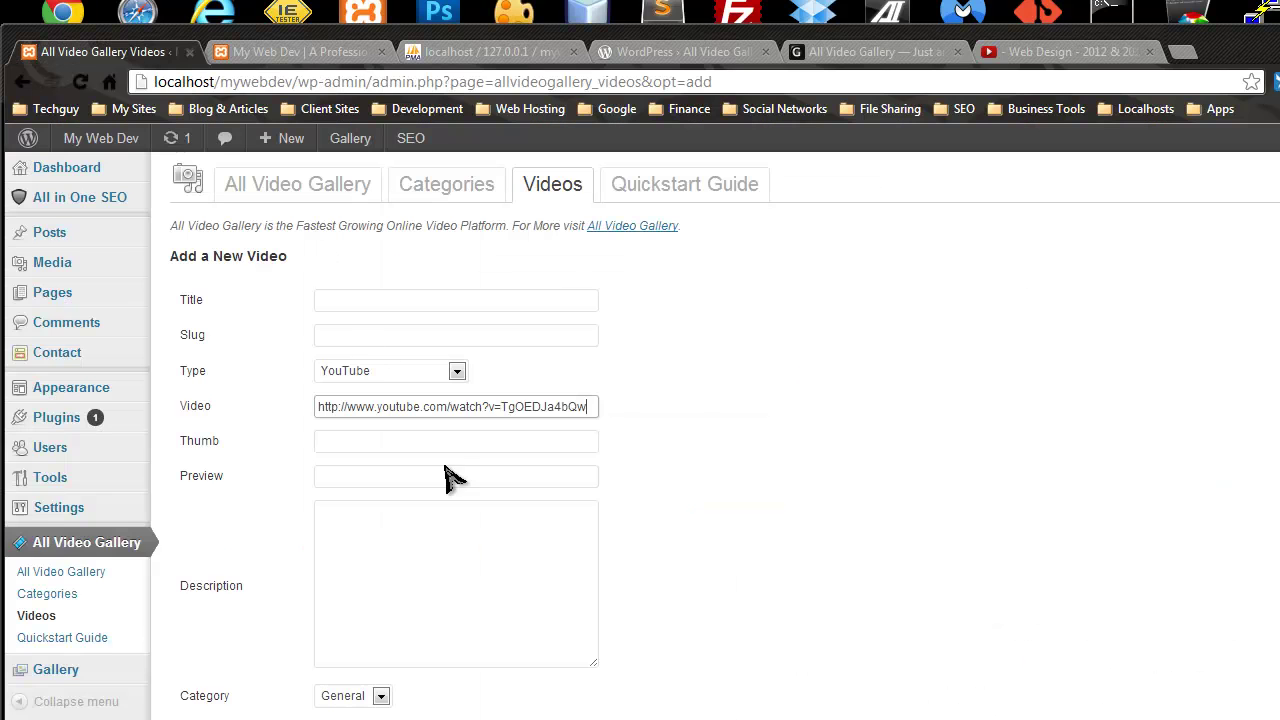
left_click(383, 287)
key("ctrl+v")
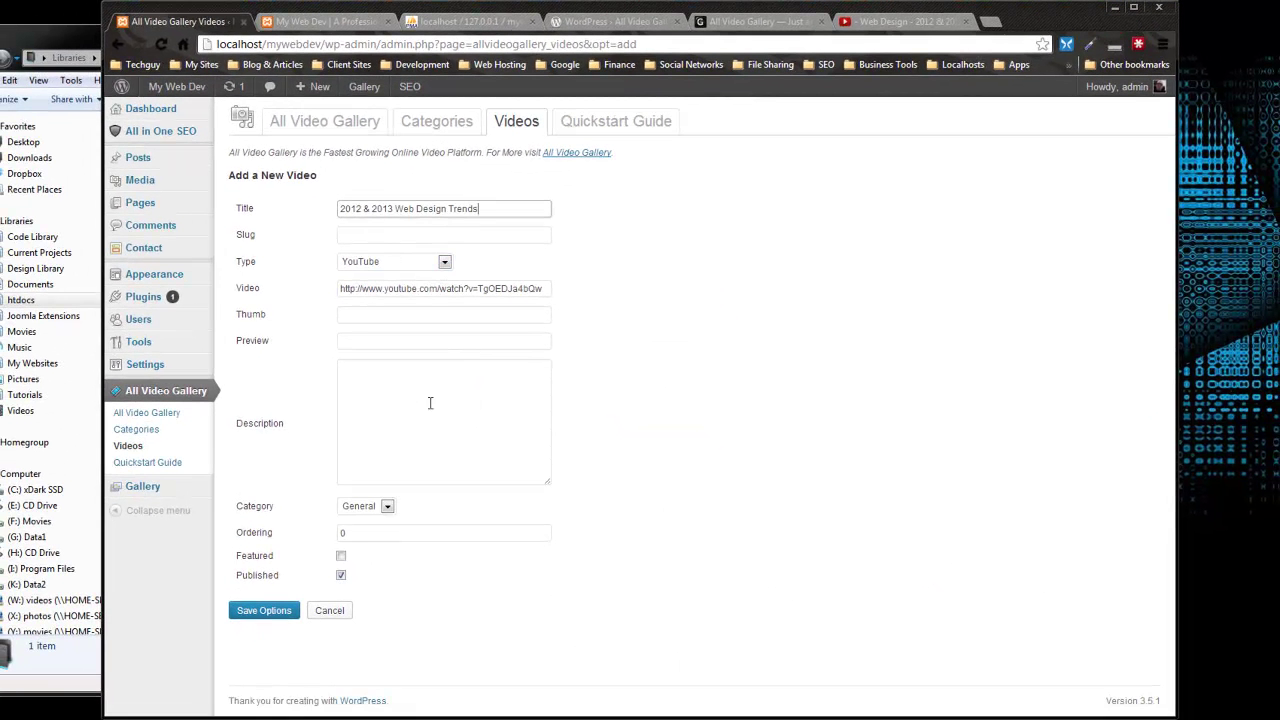
Step: Put the video in the News category and save it
left_click(430, 403)
left_click(381, 506)
left_click(362, 548)
left_click(266, 611)
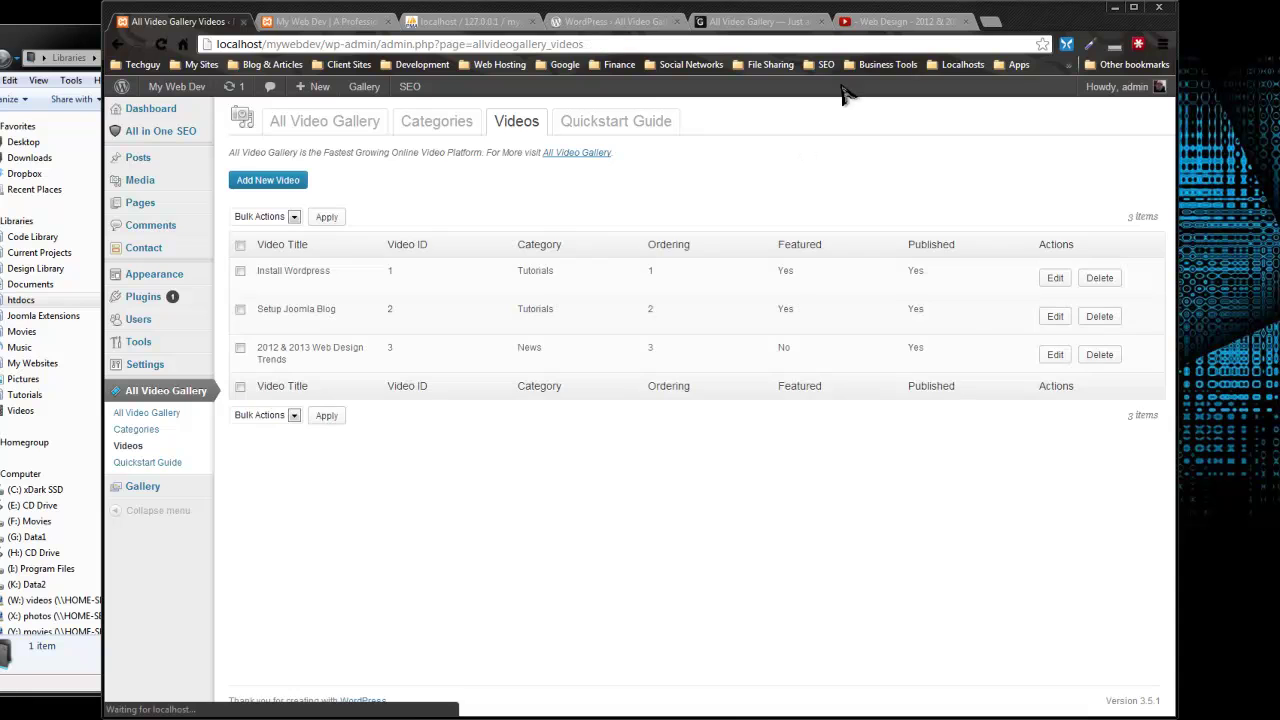
left_click(887, 24)
scroll(176, 260, "down", 3)
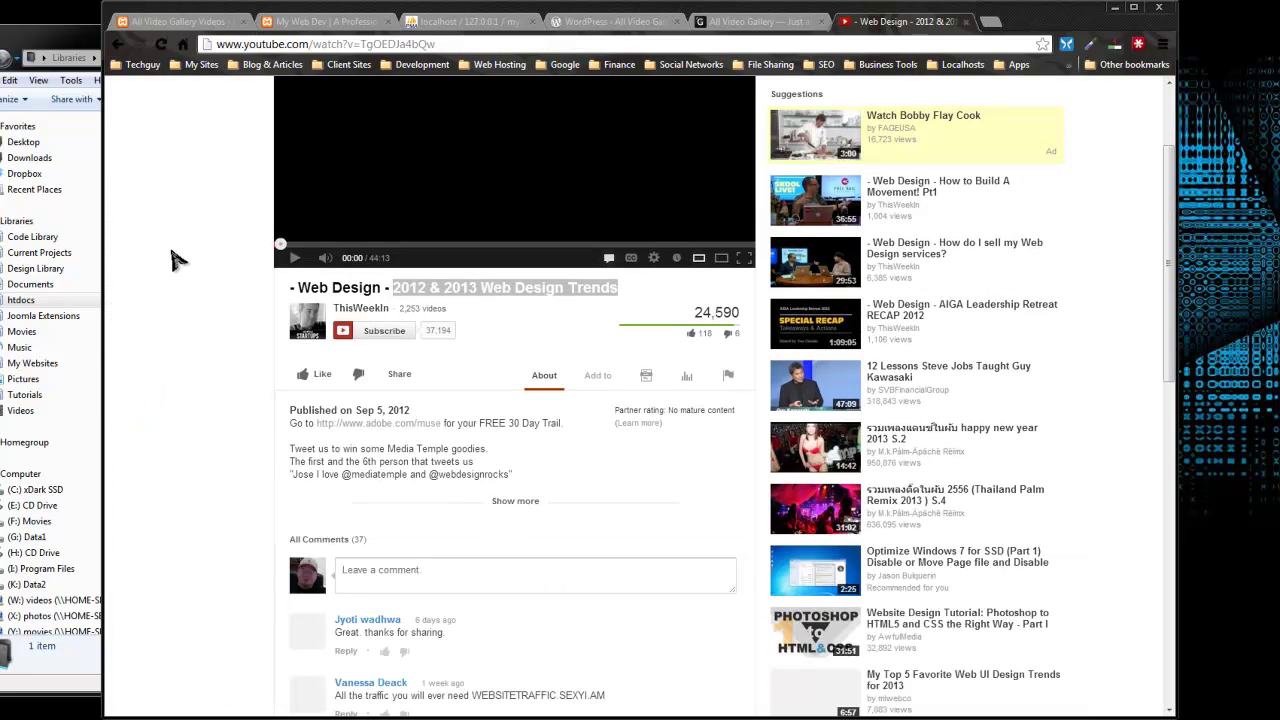
scroll(178, 248, "down", 2)
scroll(178, 248, "up", 3)
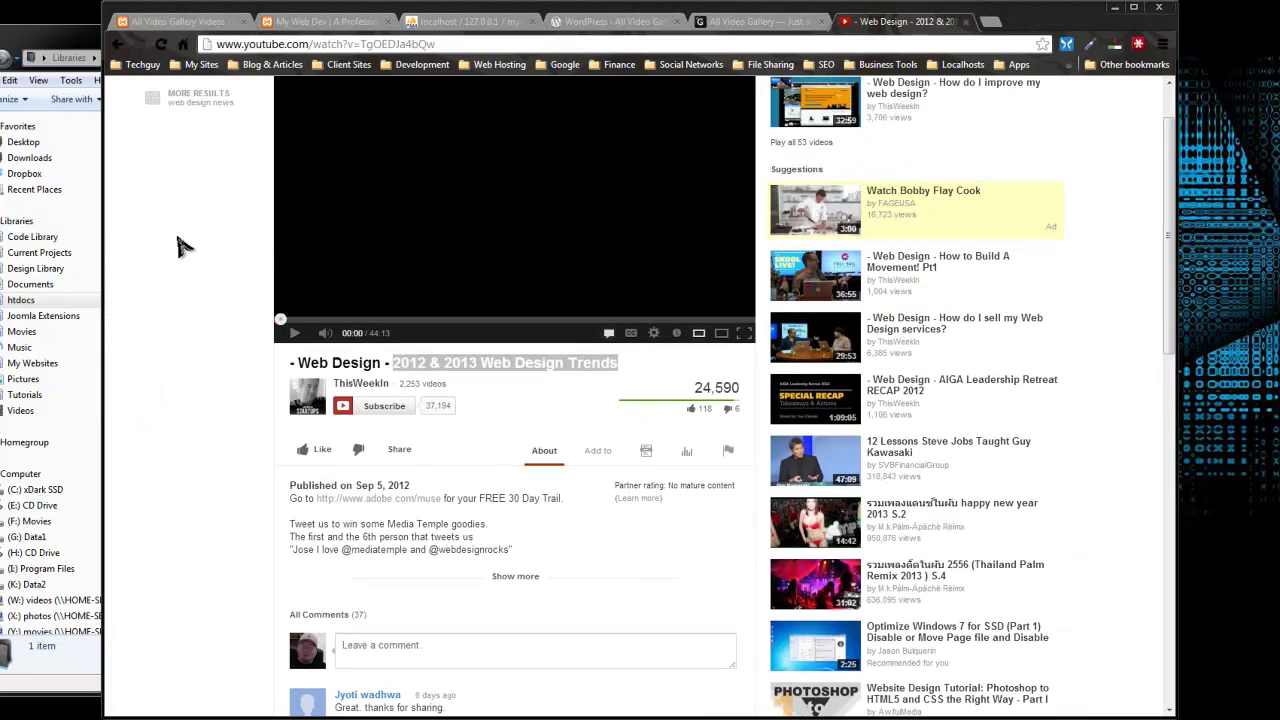
Step: Open the Top 20 Trends in 2013 Forecast video and copy its address
scroll(755, 383, "down", 2)
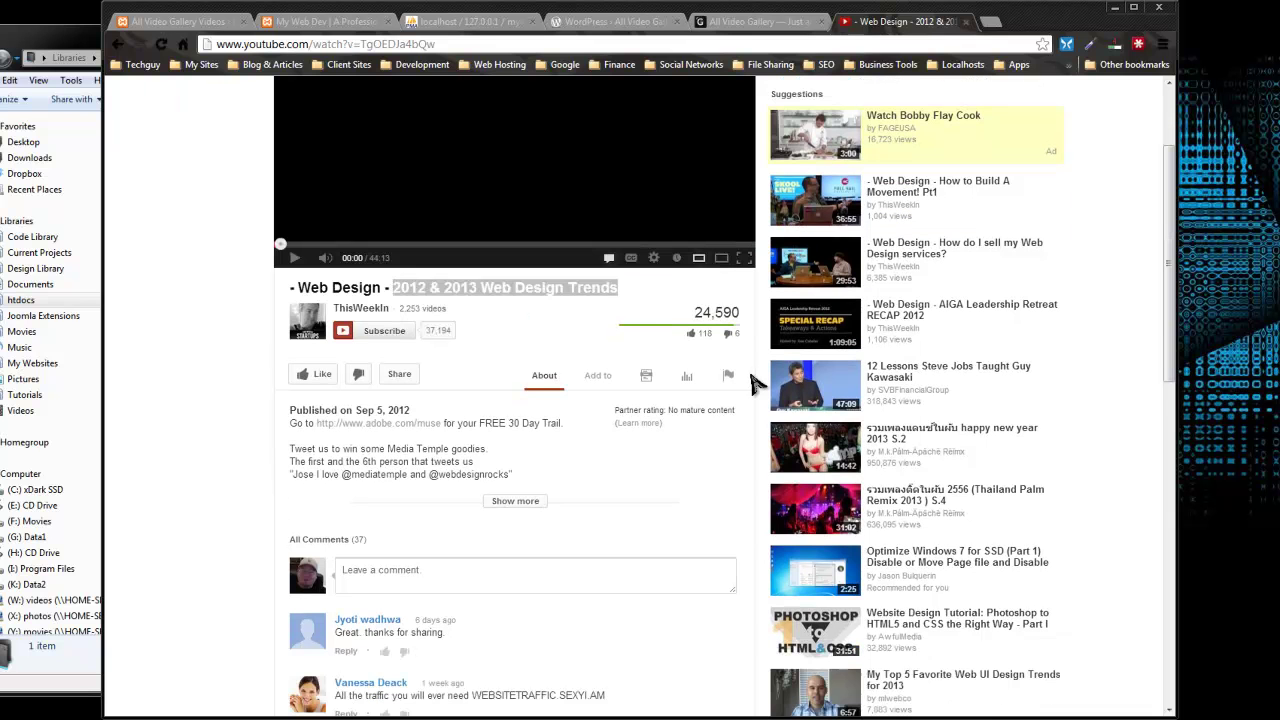
scroll(756, 382, "down", 3)
scroll(740, 460, "down", 2)
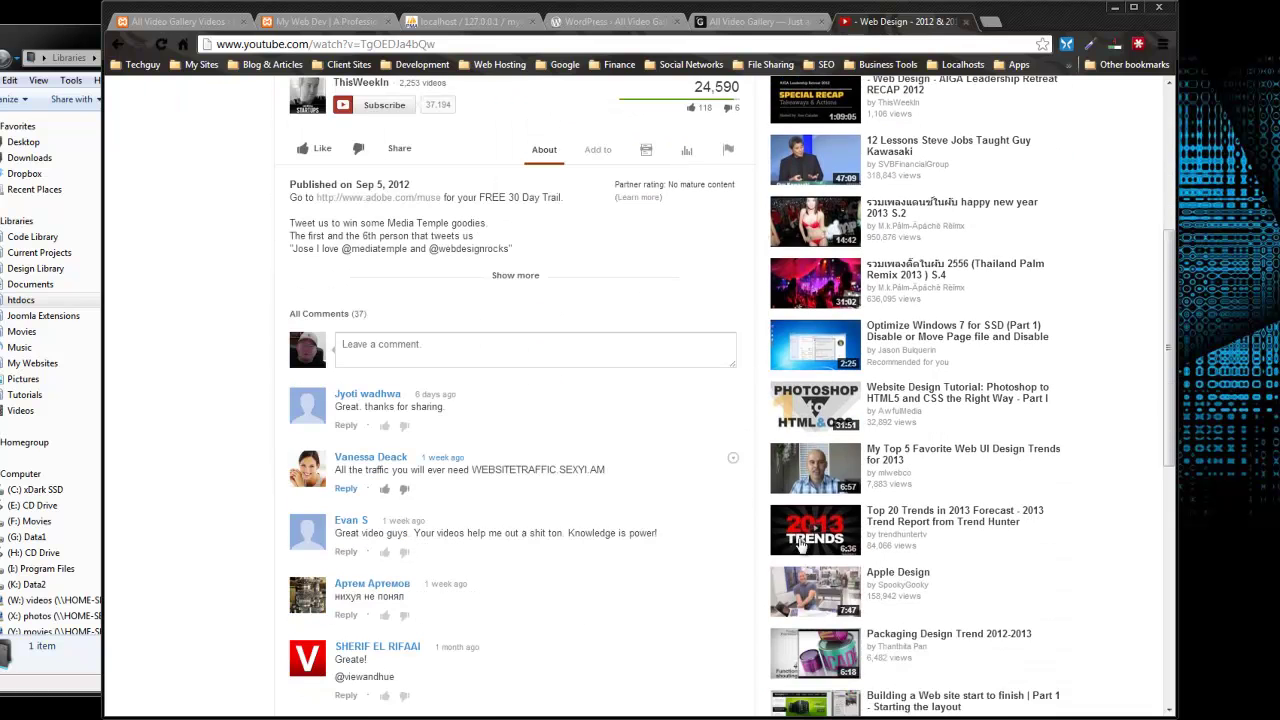
left_click(895, 530)
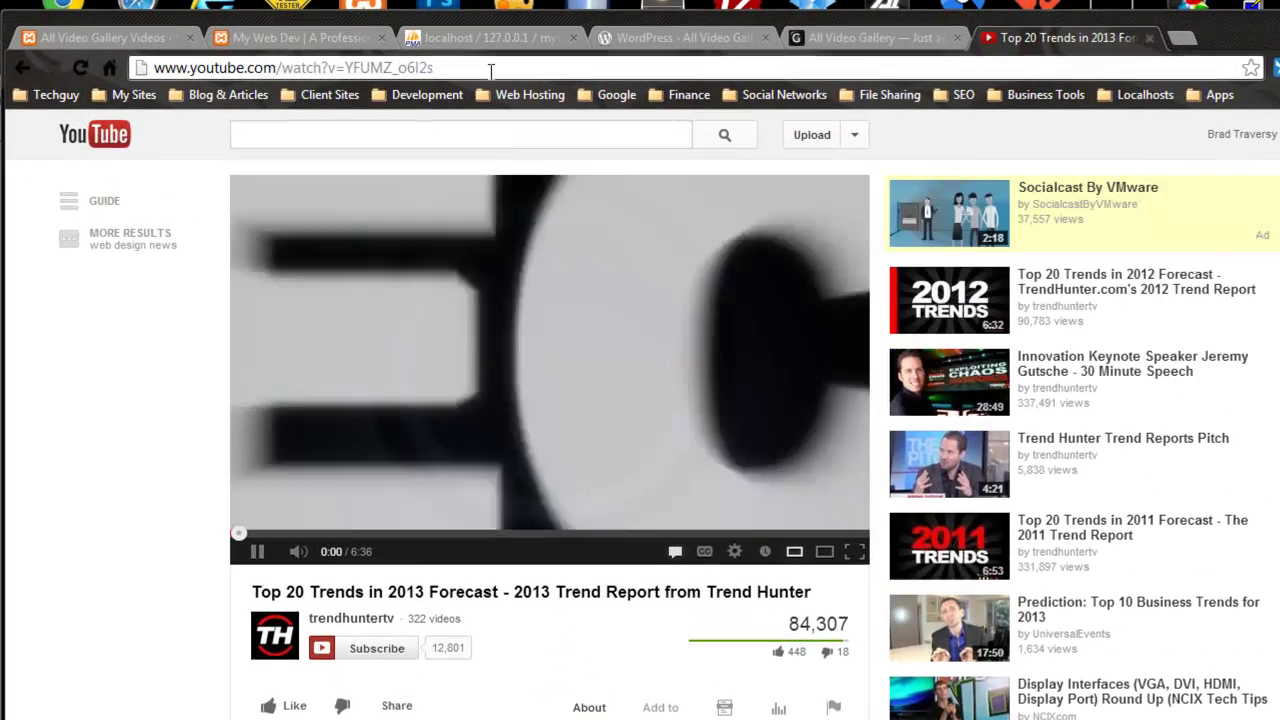
left_click_drag(442, 44, 190, 42)
left_click(257, 551)
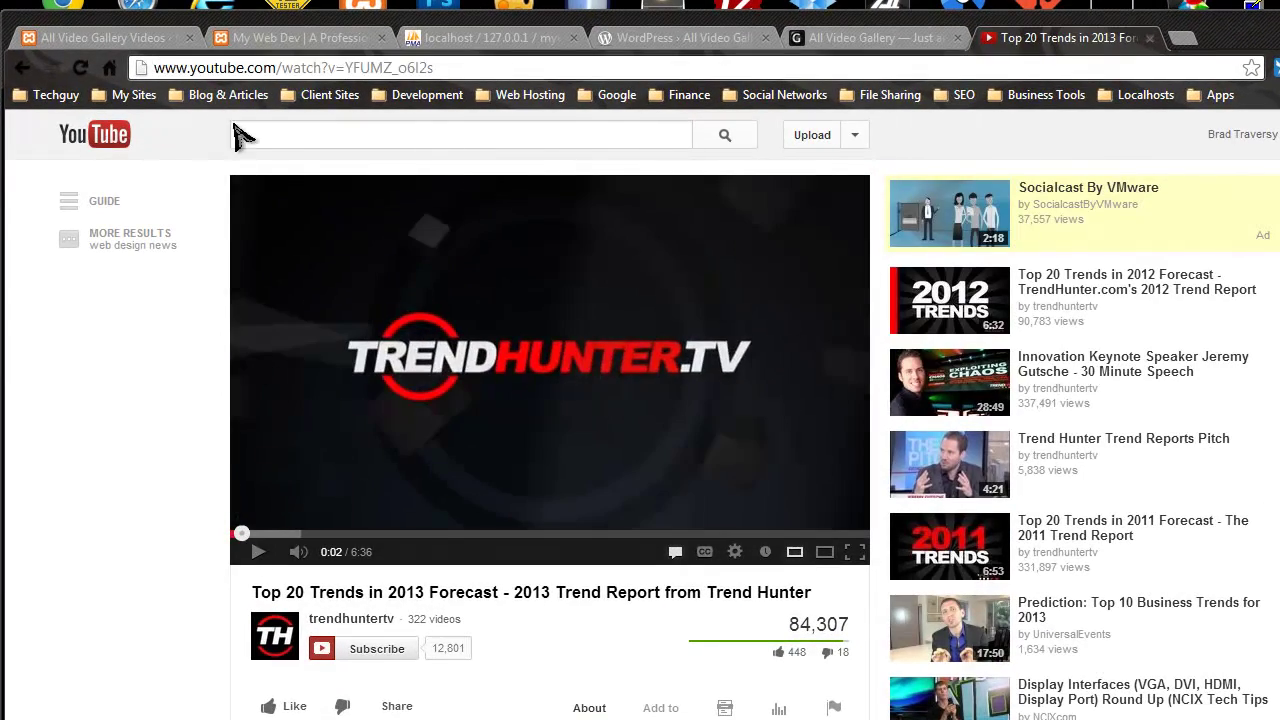
Step: In a new gallery video, set type YouTube, paste the address, and keep category General
left_click(142, 40)
left_click(225, 250)
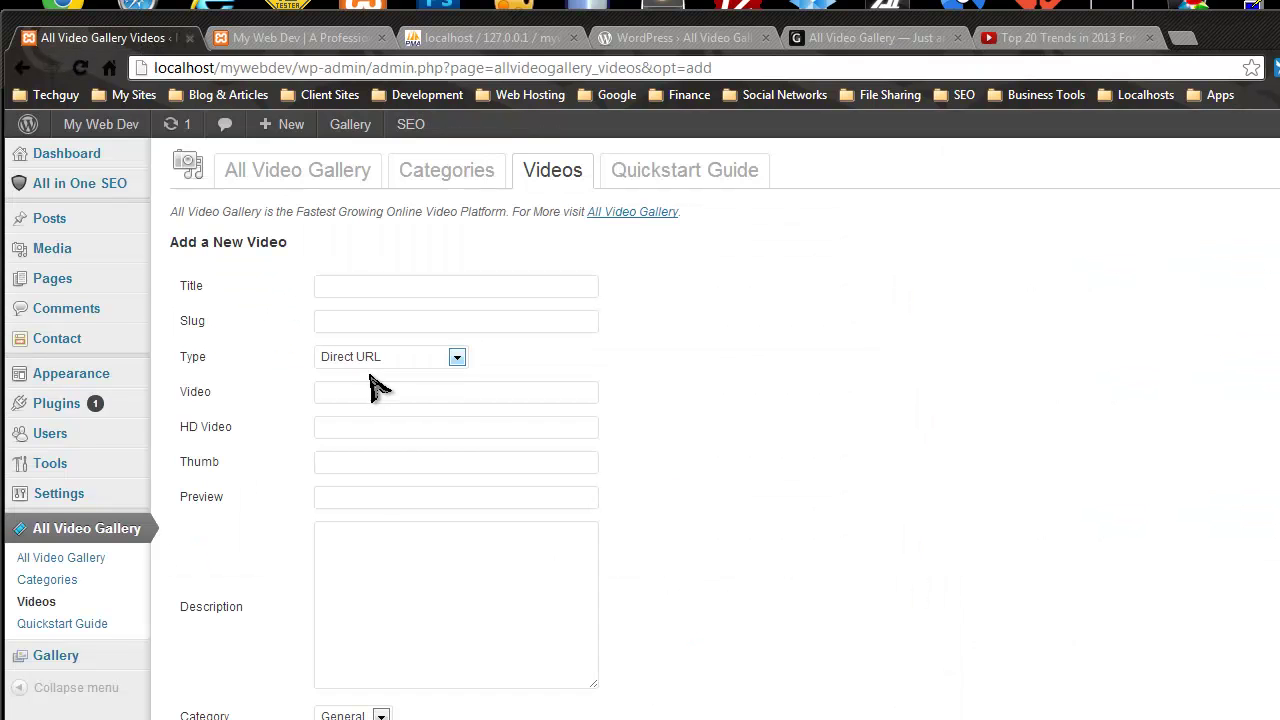
left_click(424, 362)
left_click(405, 392)
left_click(368, 392)
type("http://www.youtube.com/watch?v=YFUMZ_o6I2s")
left_click(362, 682)
left_click(580, 666)
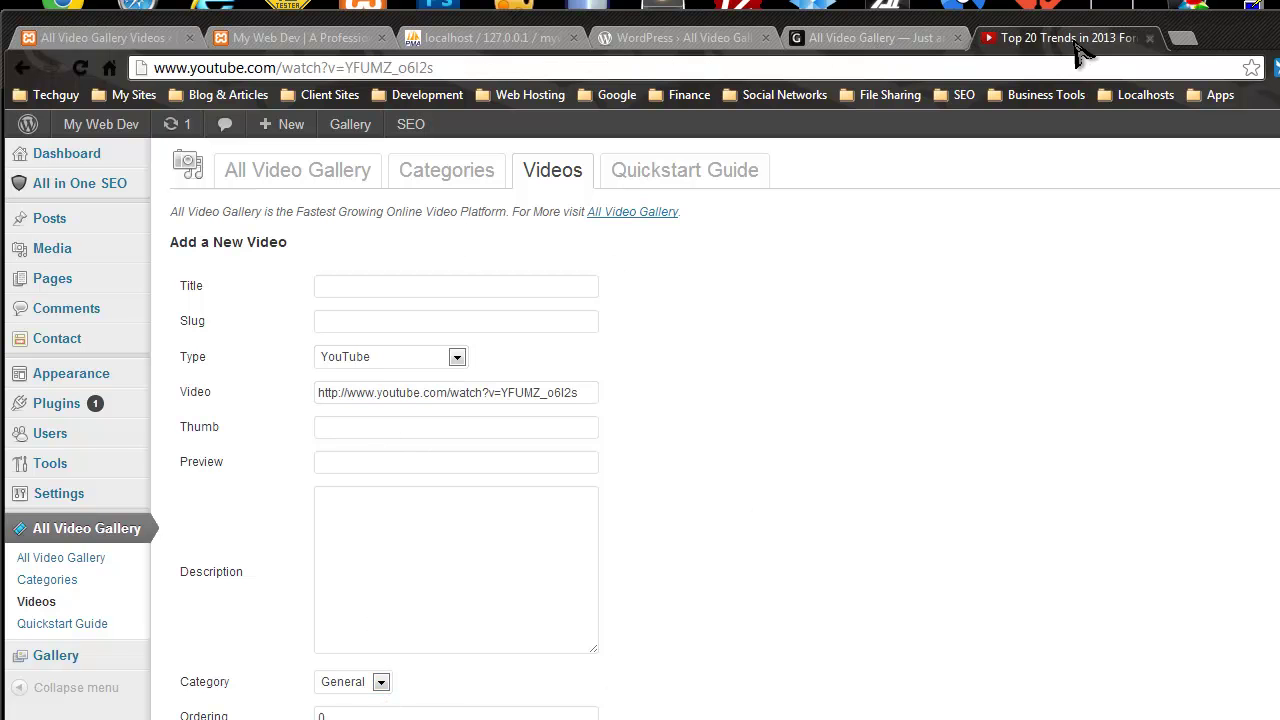
Step: Copy '2013 Trend Report from Trend Hunter' from YouTube as the title and save the video
left_click(1065, 38)
left_click_drag(813, 596, 498, 607)
key("ctrl+c")
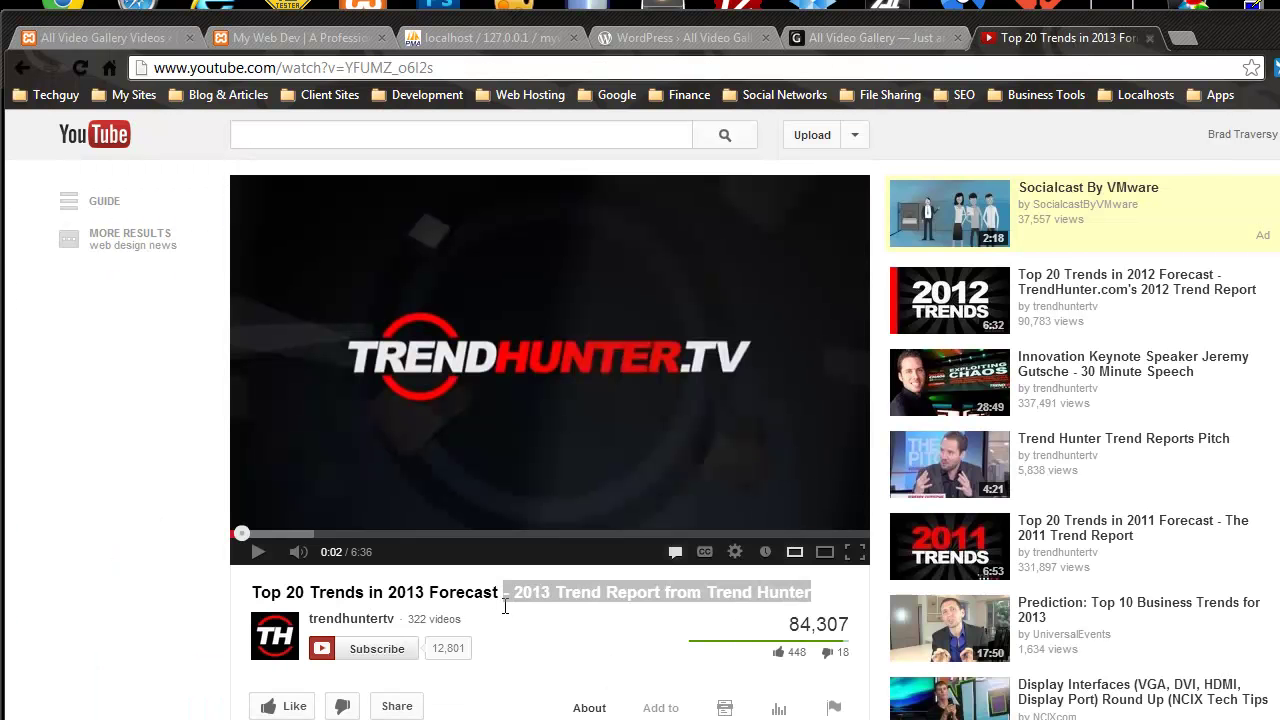
left_click(120, 38)
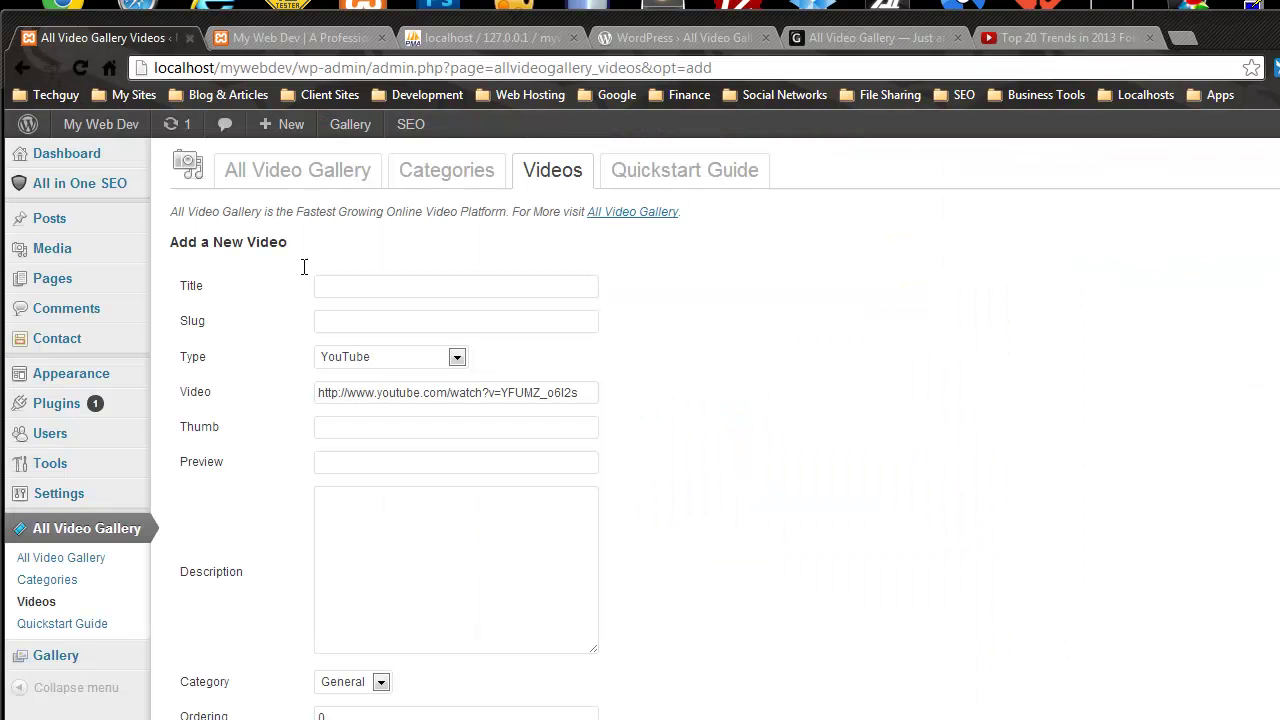
left_click(350, 286)
key("ctrl+v")
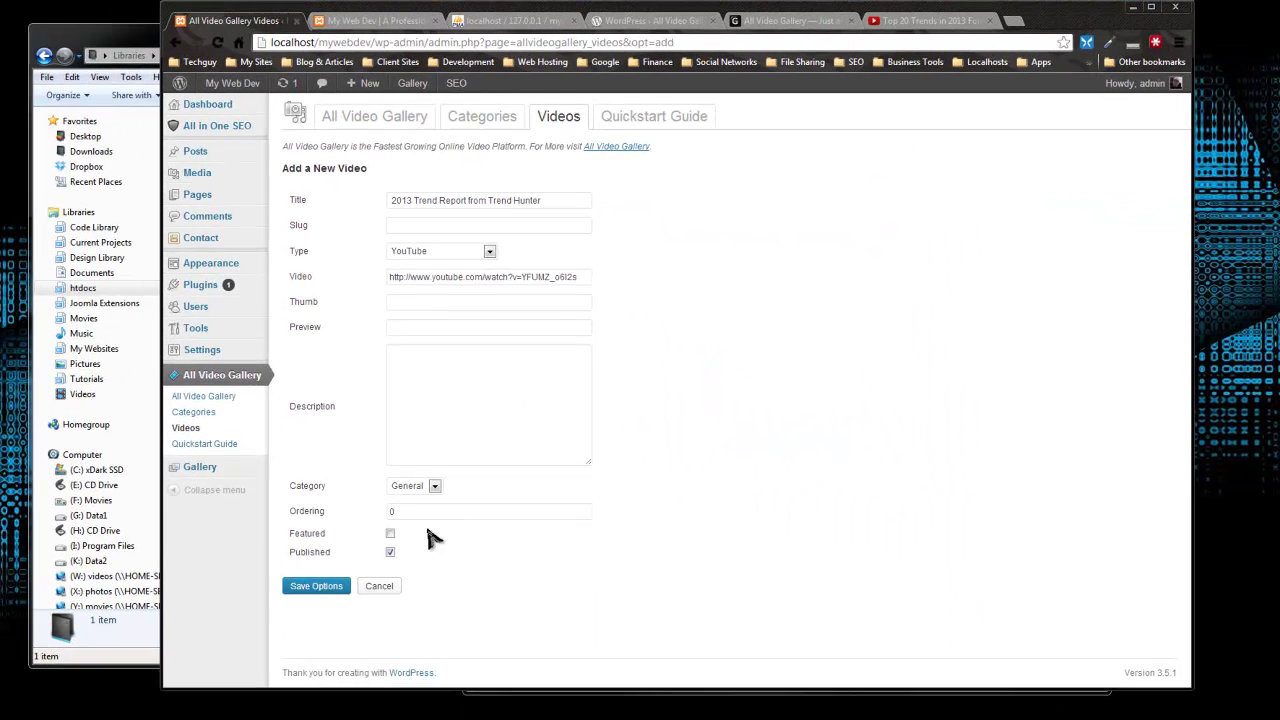
left_click(313, 587)
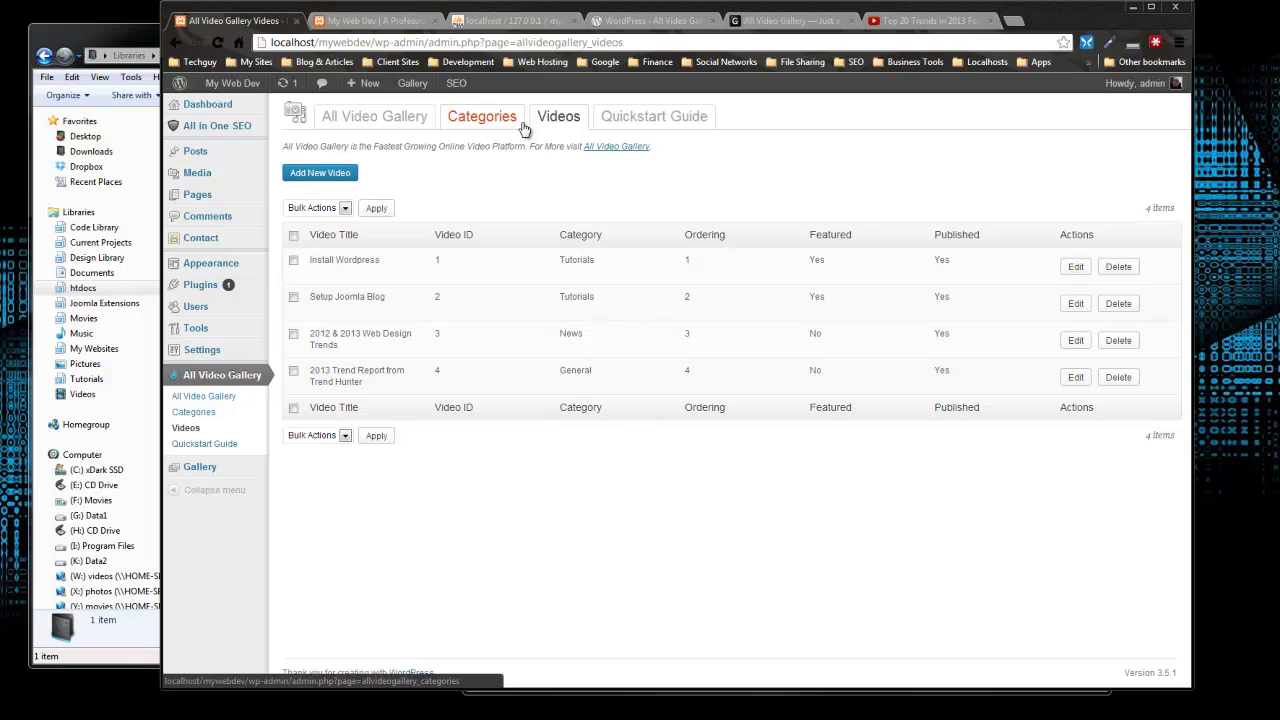
Step: View the live My Web Dev site, then start a new page via Pages > Add New
key("ctrl+Tab")
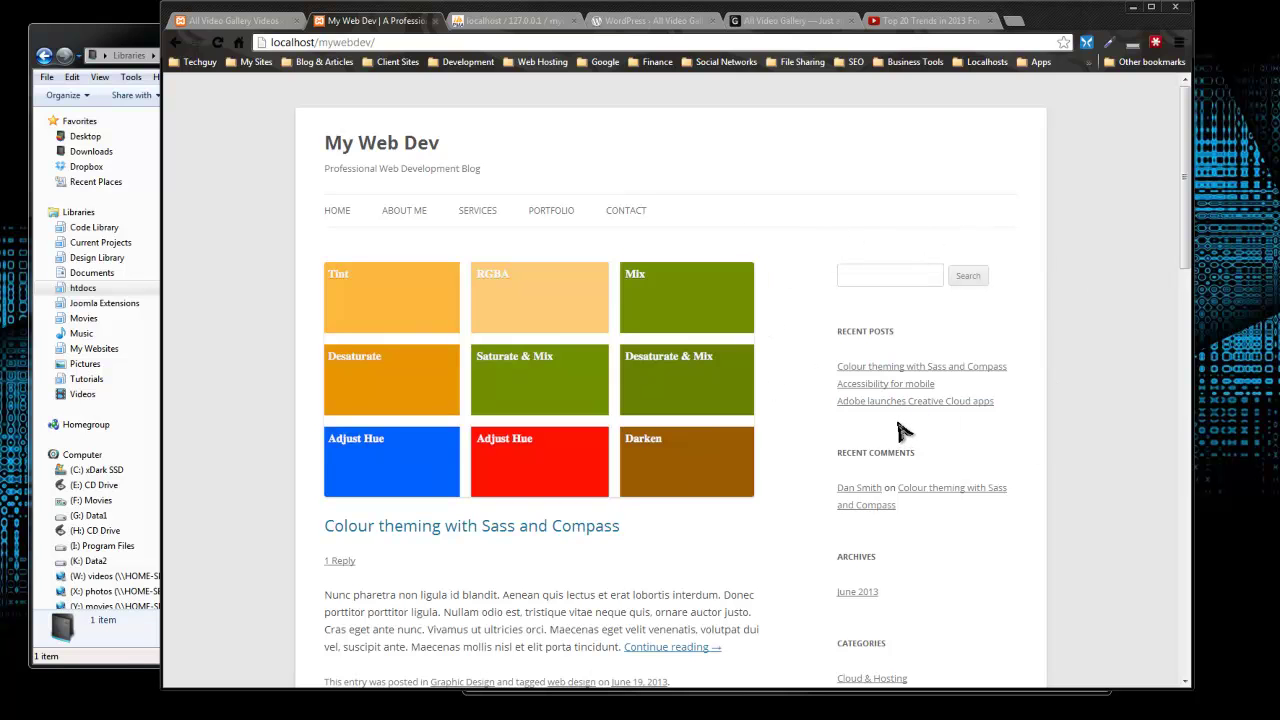
left_click(252, 21)
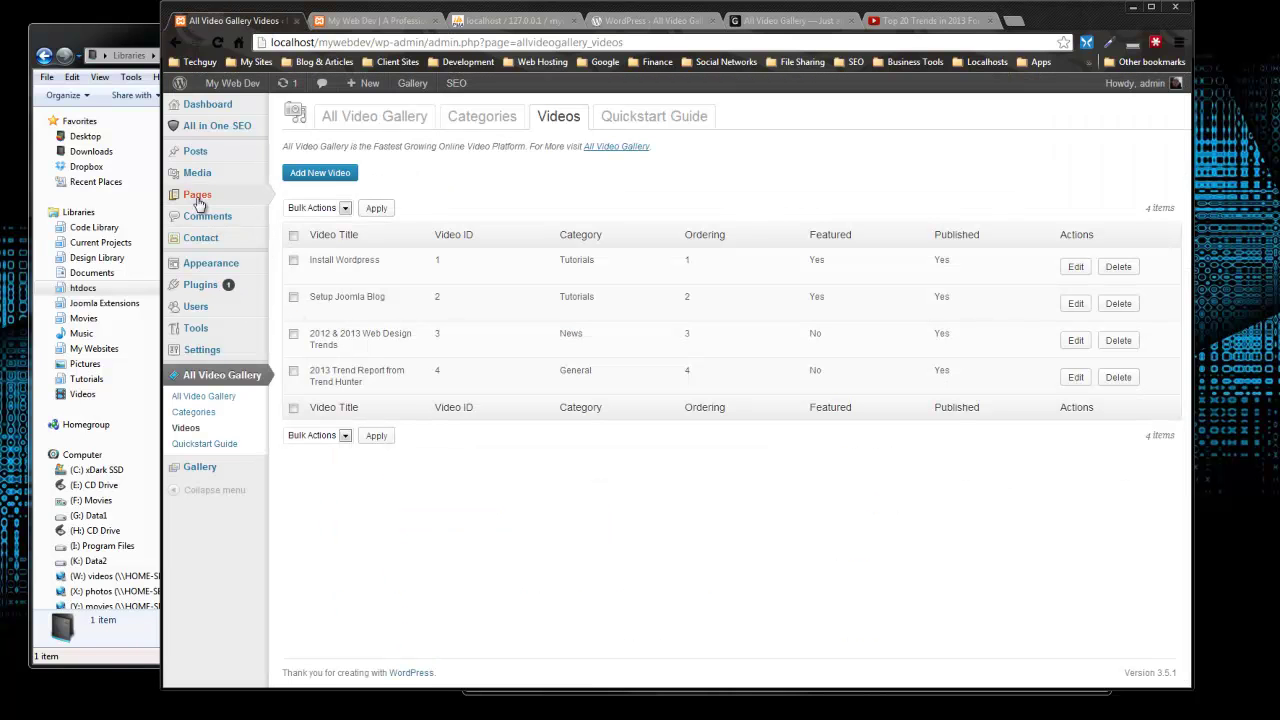
mouse_move(236, 203)
left_click(299, 209)
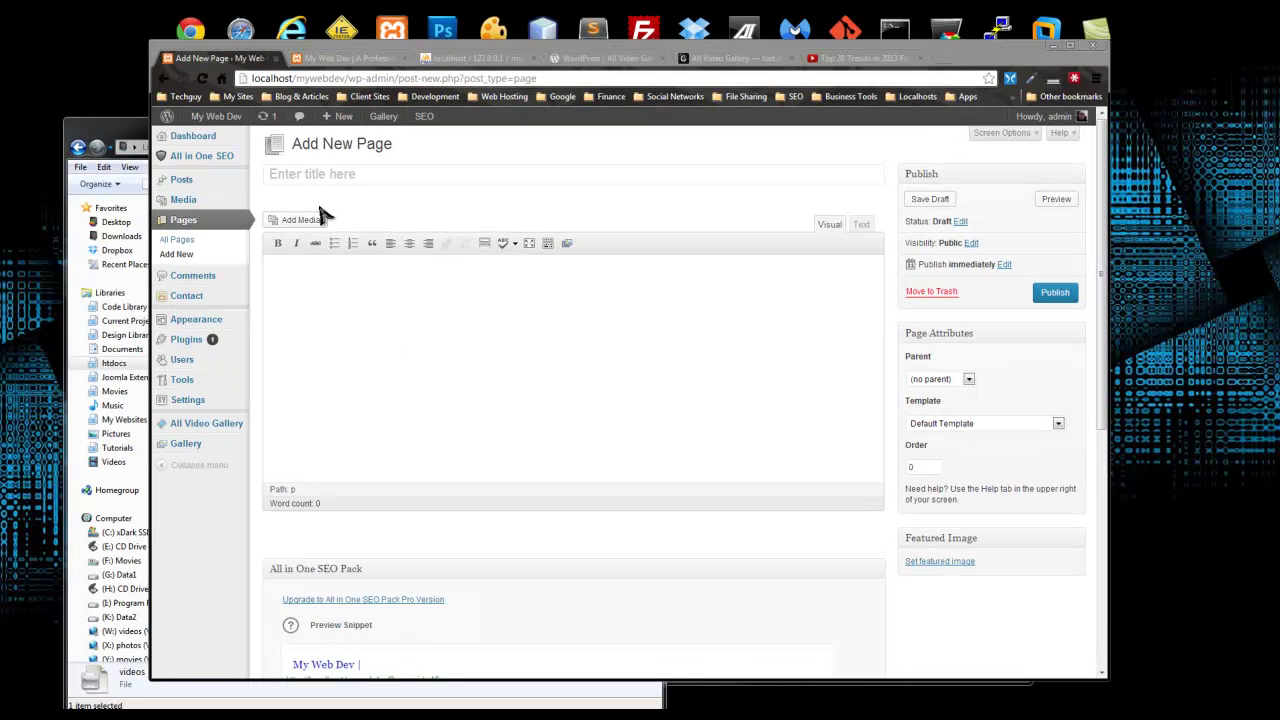
Step: Title the new page 'Video' and open All Video Gallery in a new tab
left_click(330, 173)
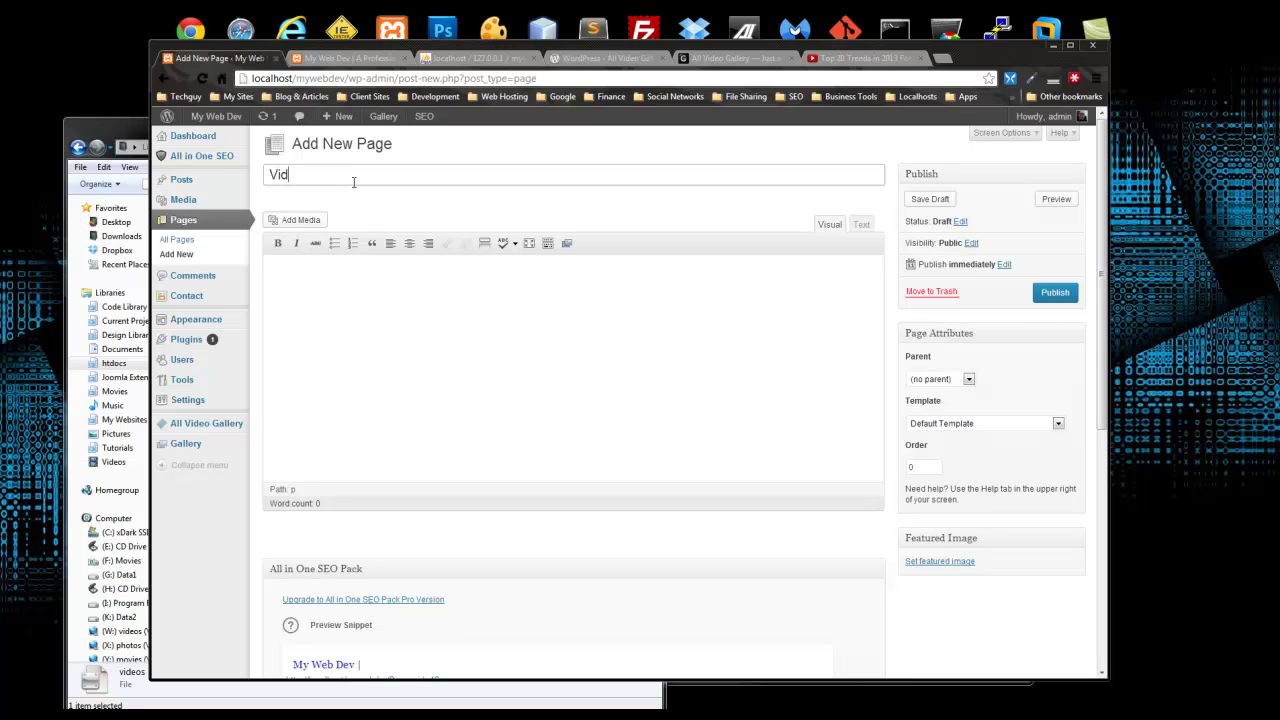
left_click(374, 364)
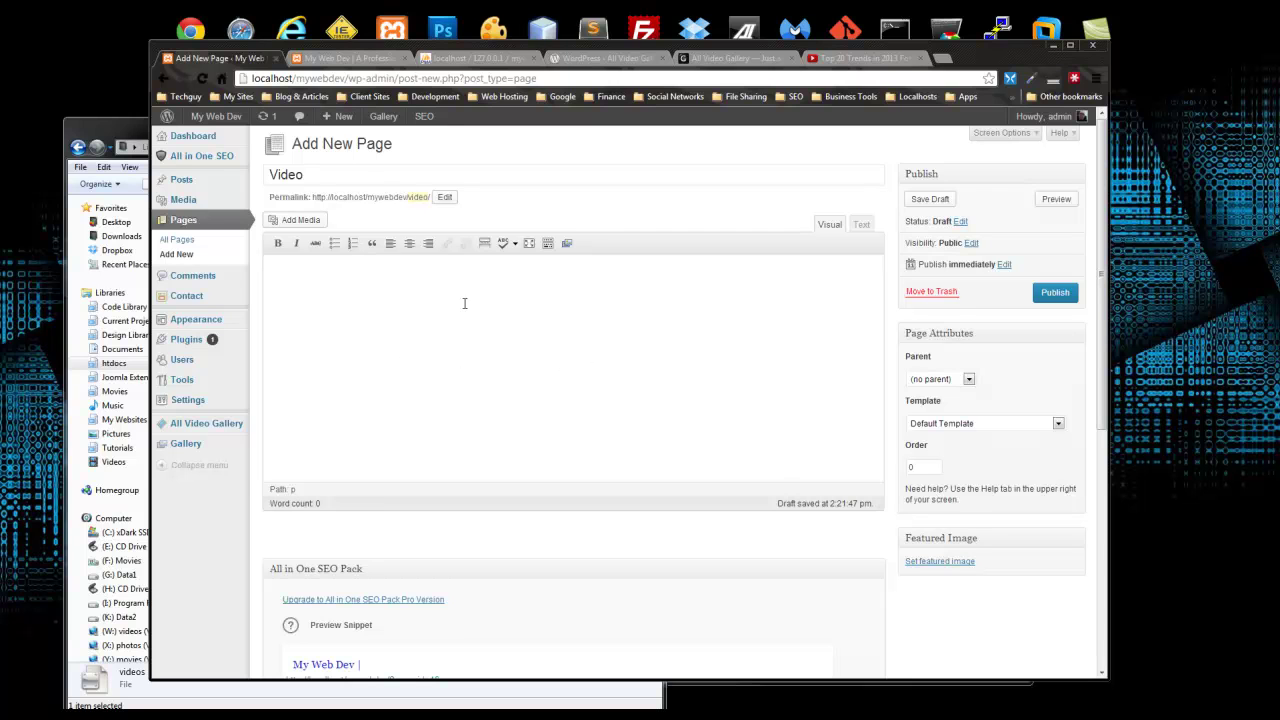
mouse_move(176, 428)
right_click(208, 430)
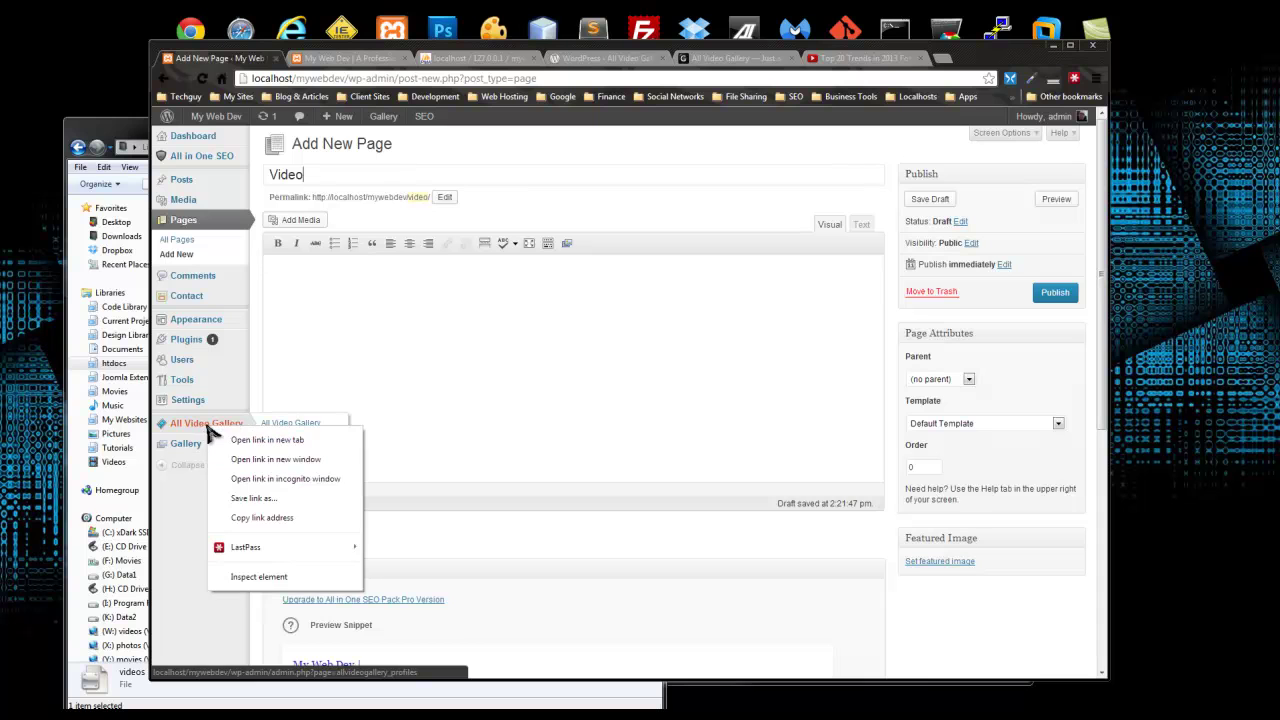
left_click(236, 436)
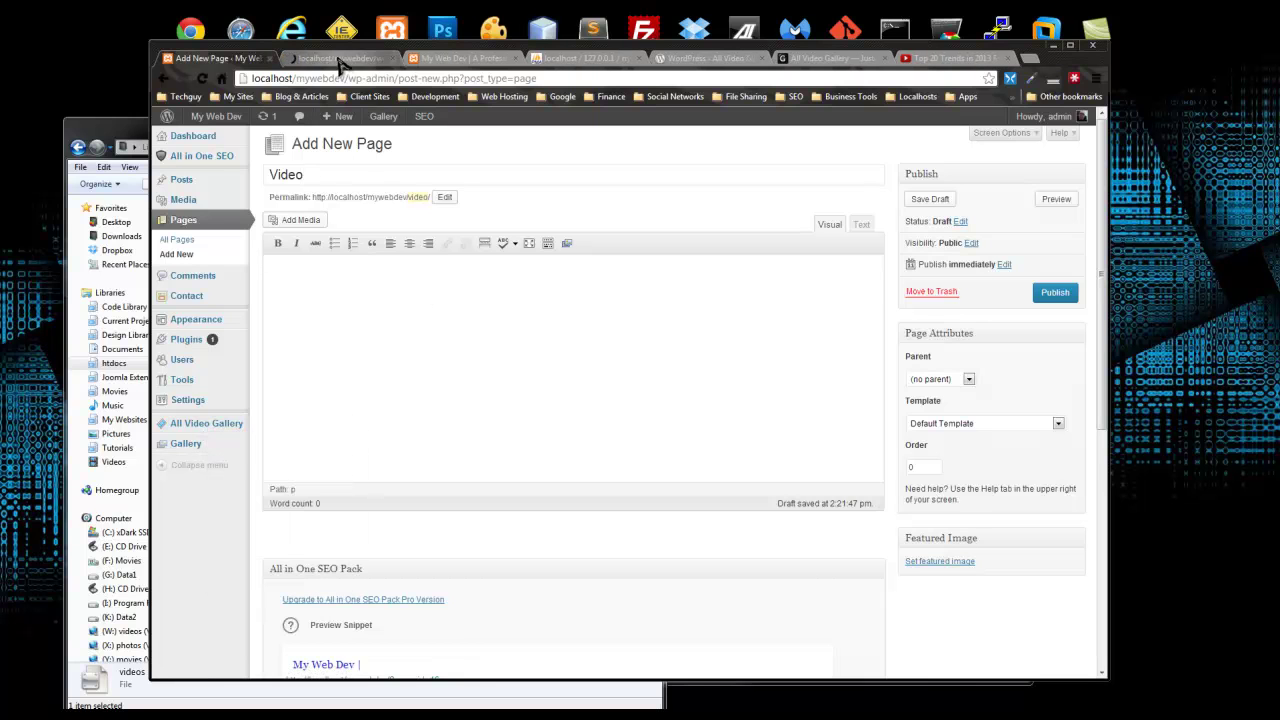
Step: Find the [allvideogallery profile=1] shortcode in the Quickstart Guide and copy it
left_click(336, 61)
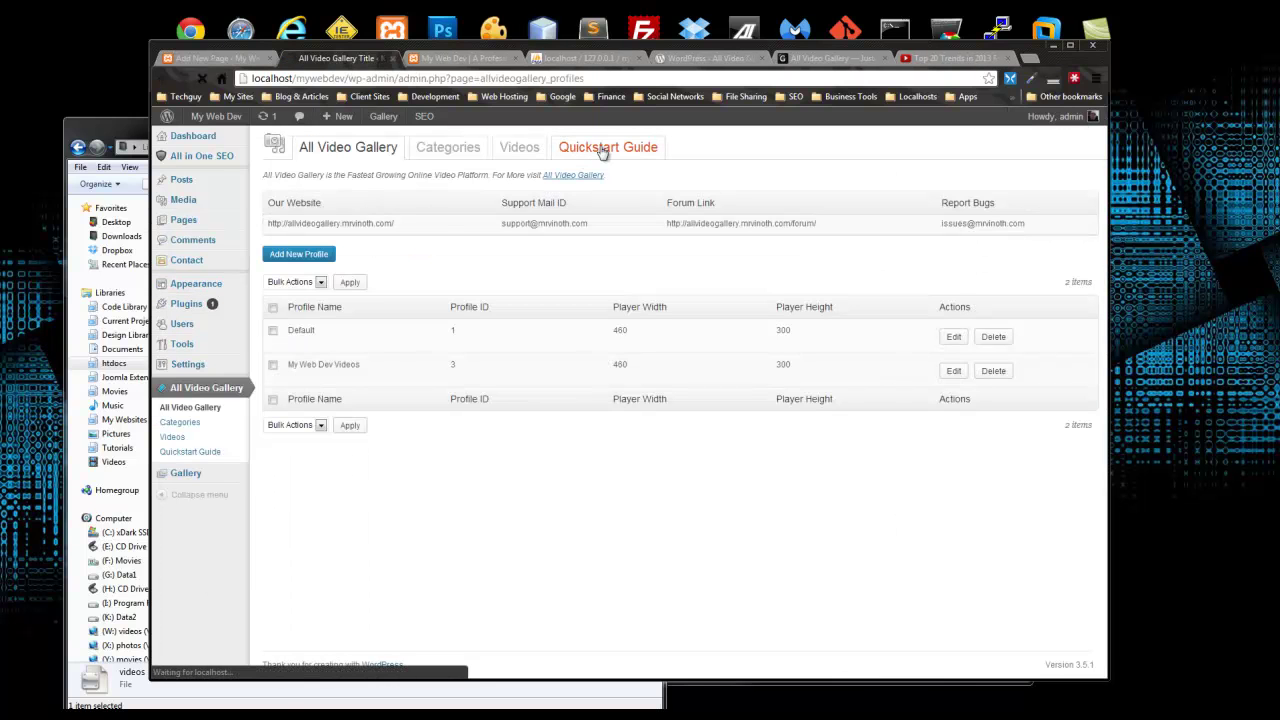
scroll(425, 265, "down", 1)
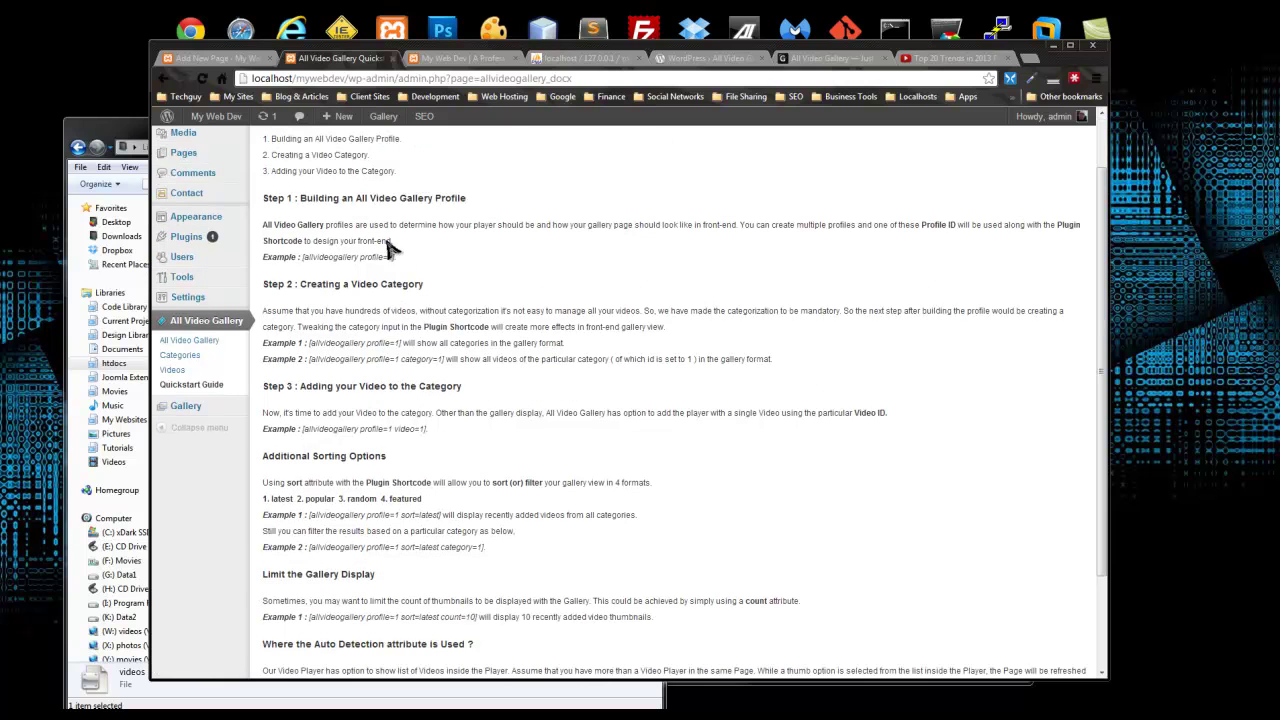
left_click_drag(379, 256, 305, 268)
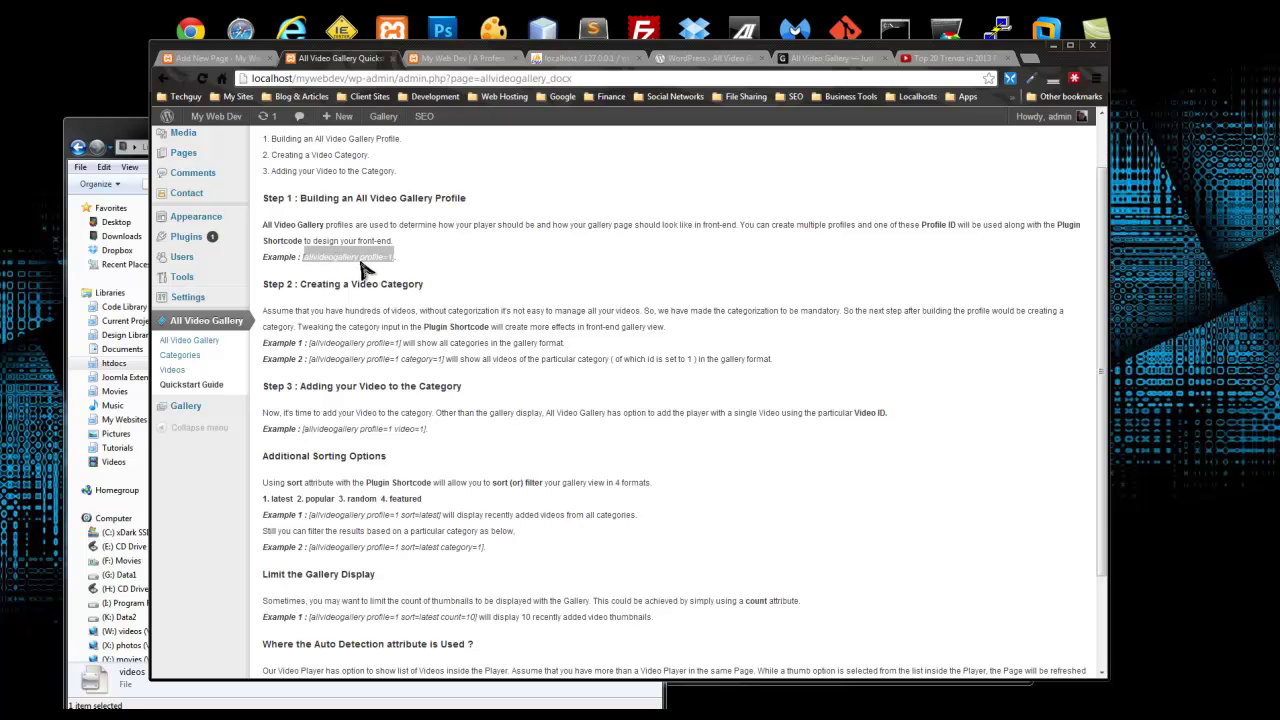
left_click(375, 262)
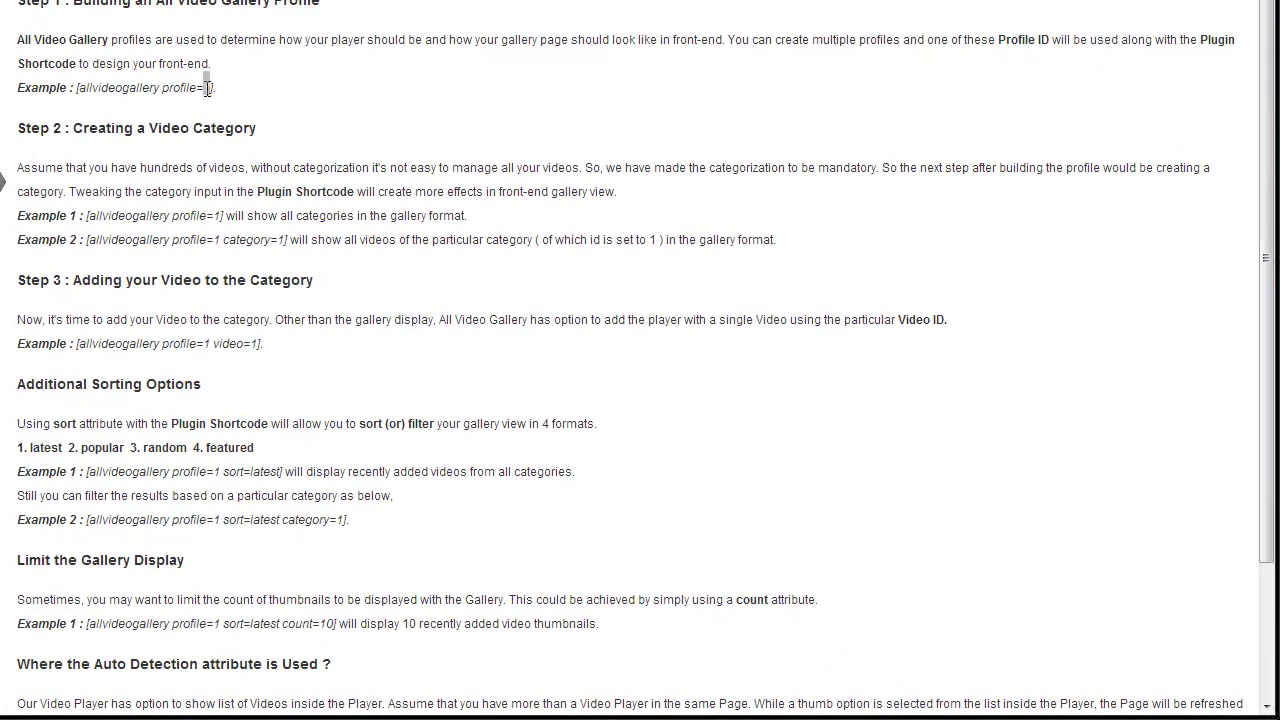
left_click(318, 242)
left_click_drag(262, 345, 78, 350)
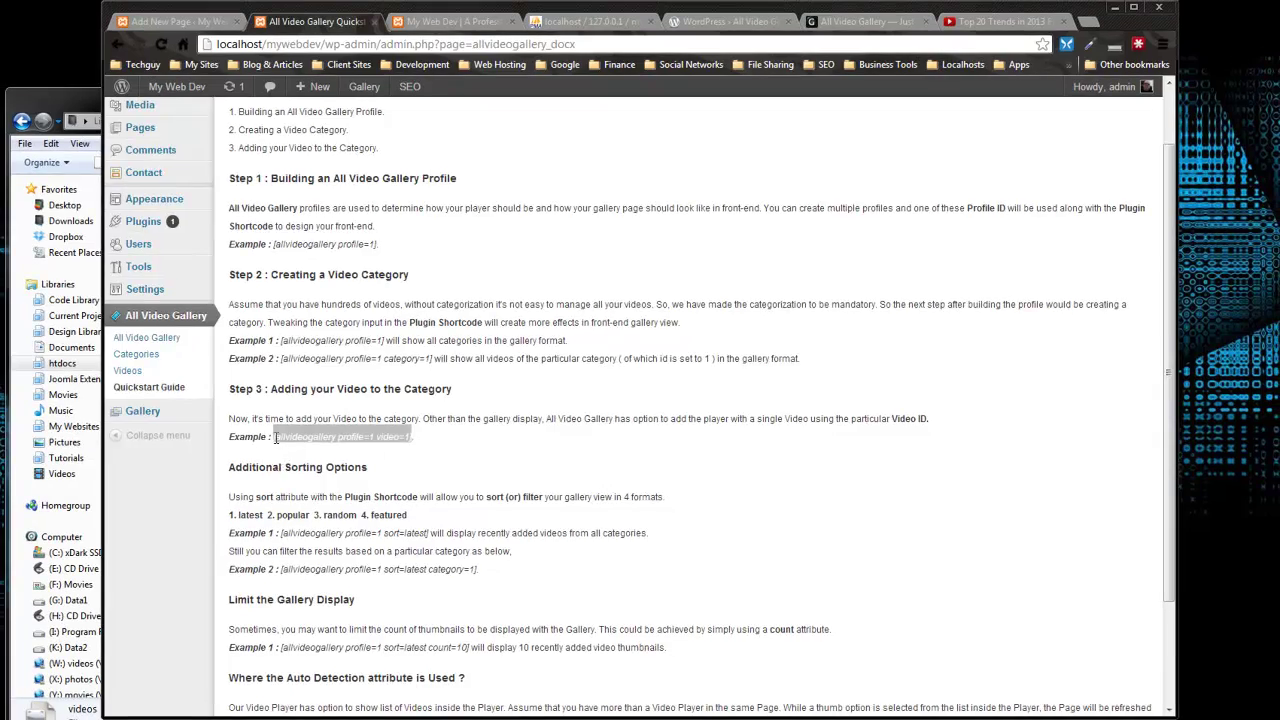
scroll(280, 548, "down", 3)
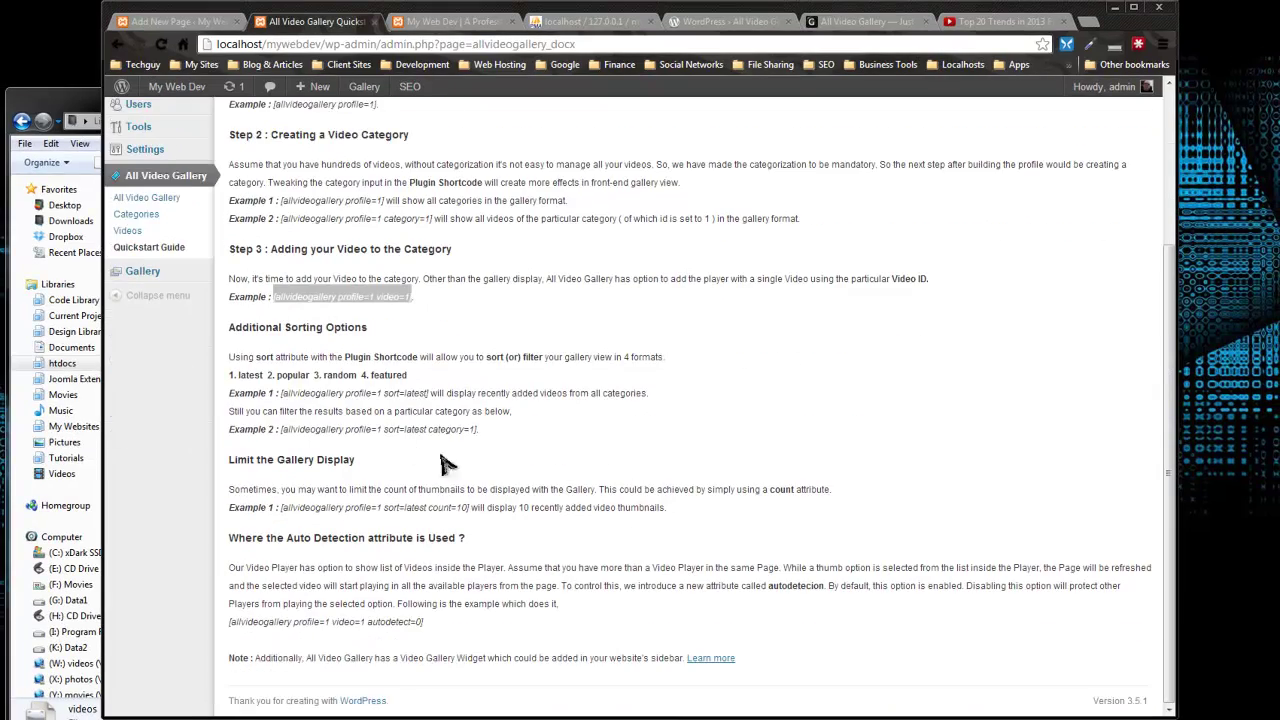
scroll(440, 392, "up", 5)
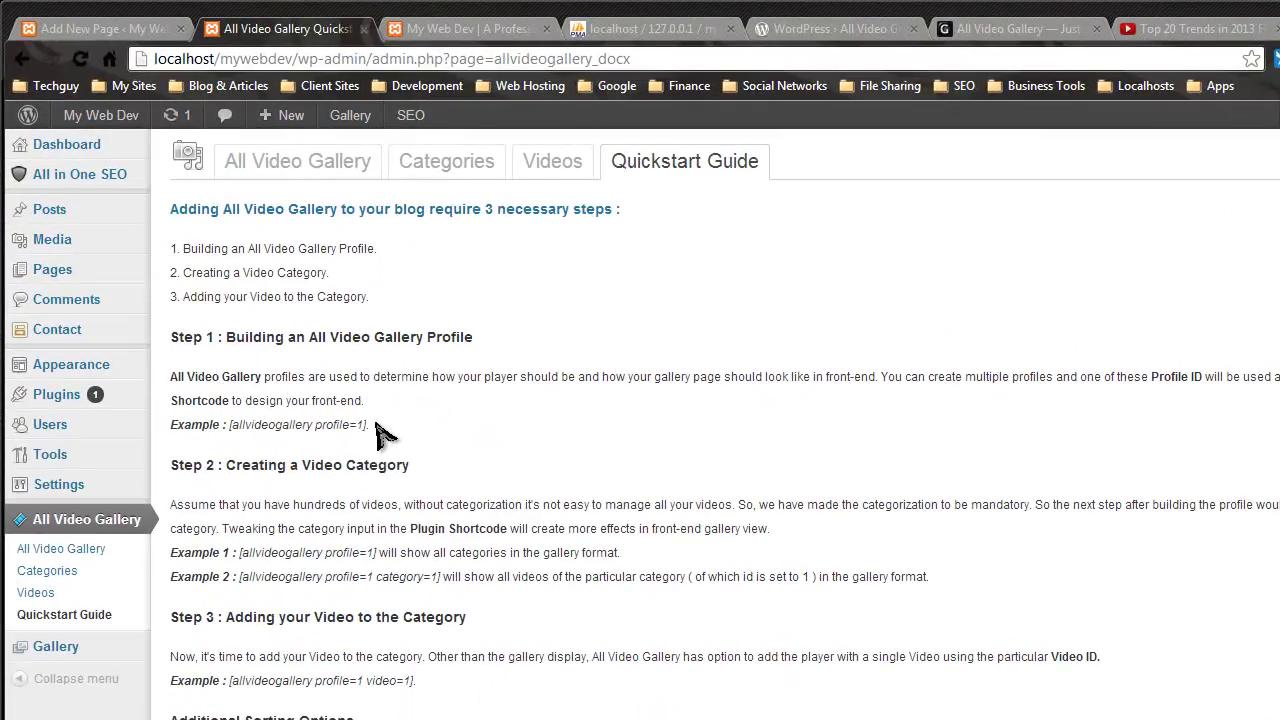
left_click_drag(370, 400, 250, 406)
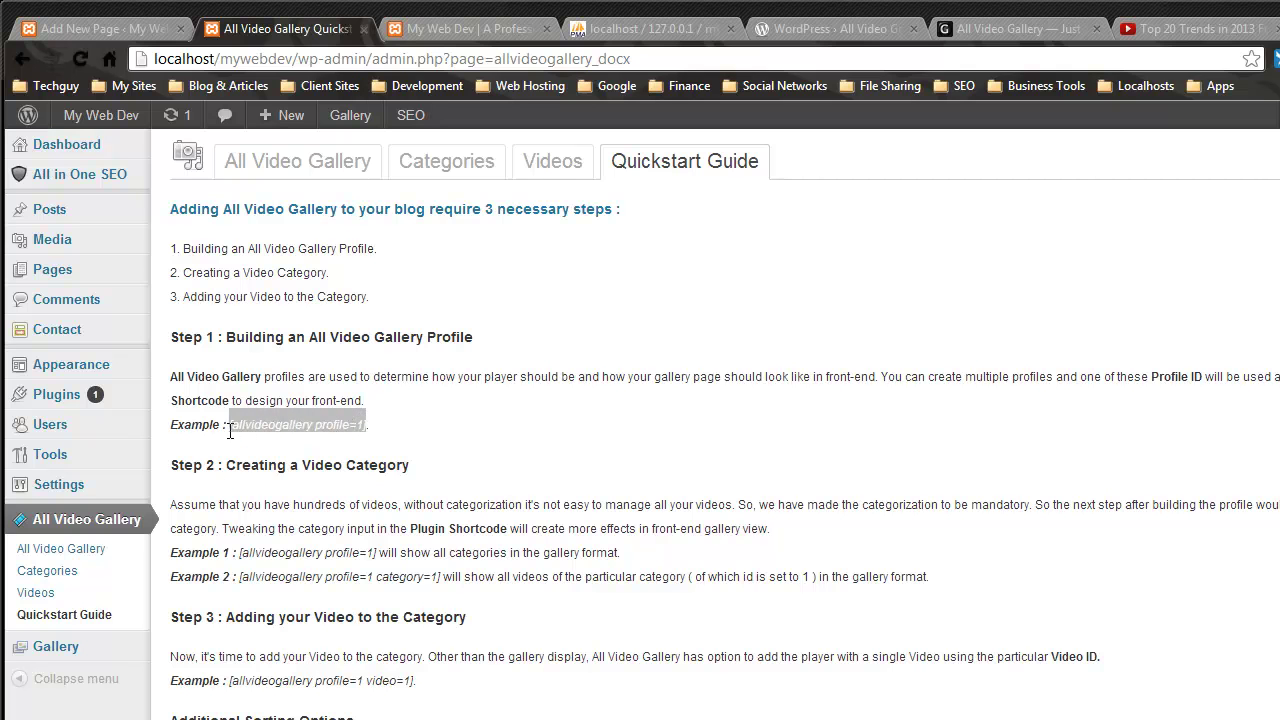
right_click(262, 424)
left_click(286, 443)
Step: Paste the shortcode into the Video page, change it to profile=3, and publish
left_click(165, 28)
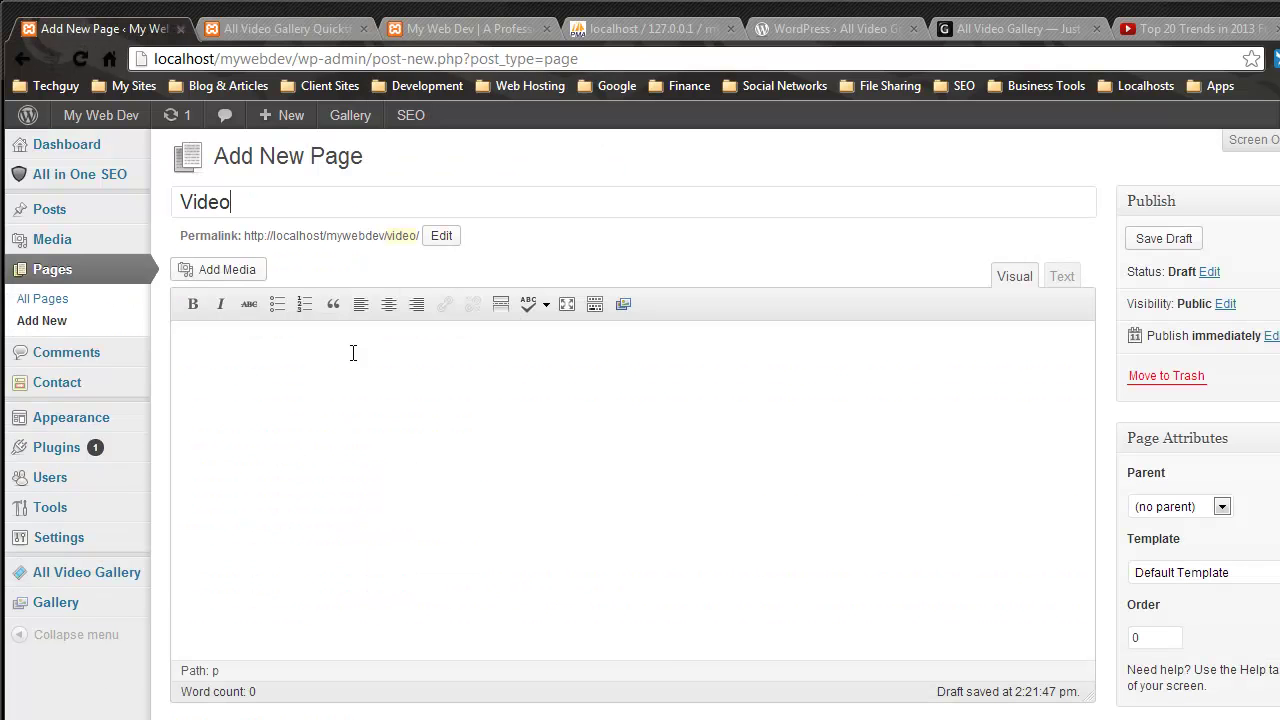
right_click(412, 440)
left_click(463, 591)
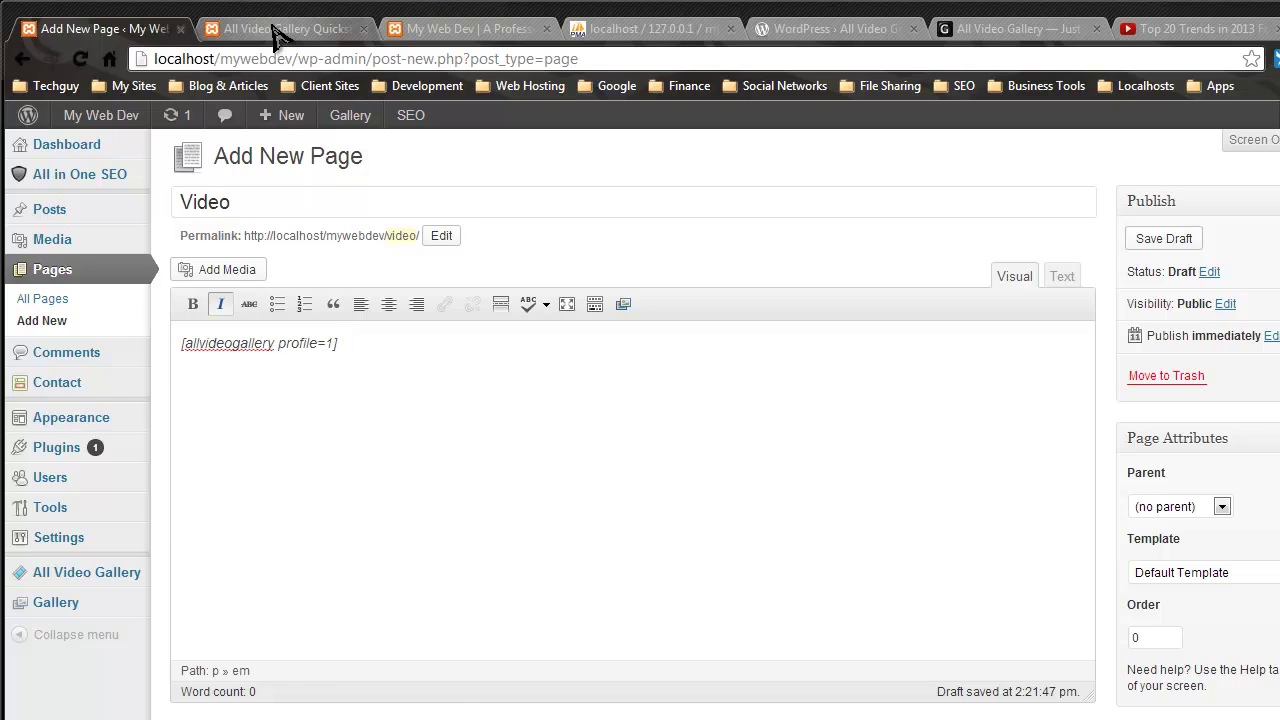
left_click(275, 30)
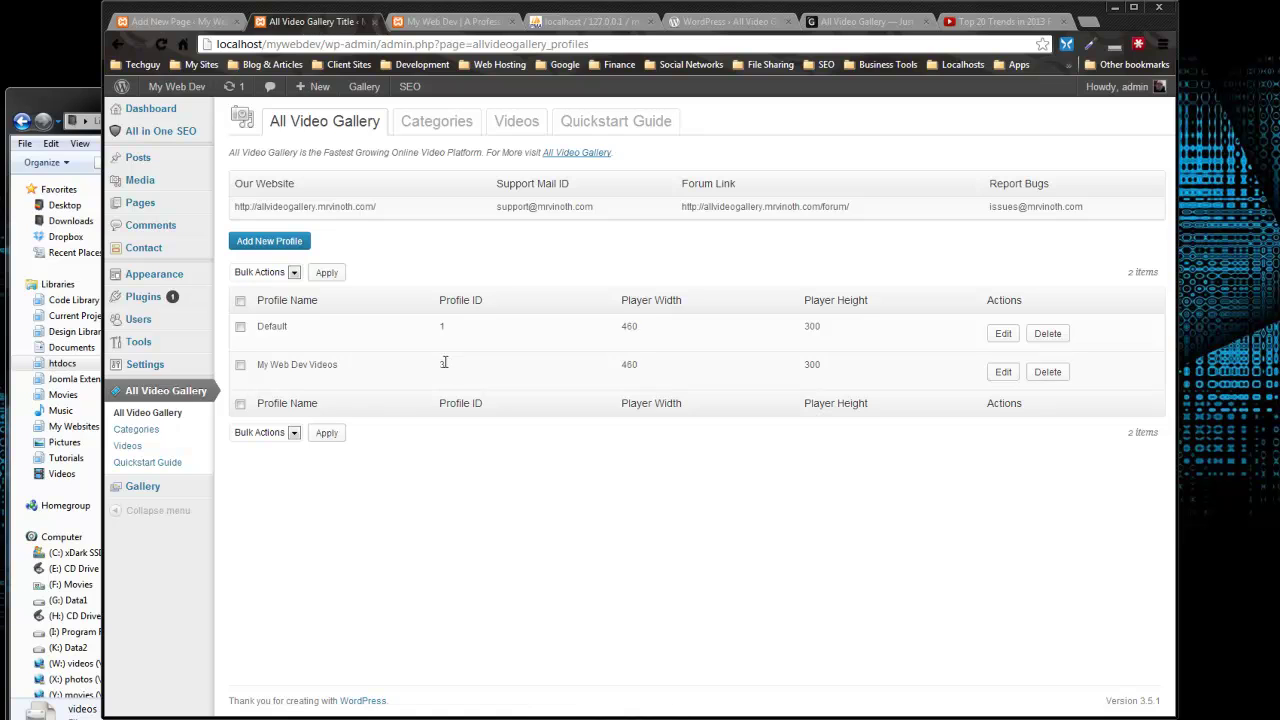
left_click(211, 24)
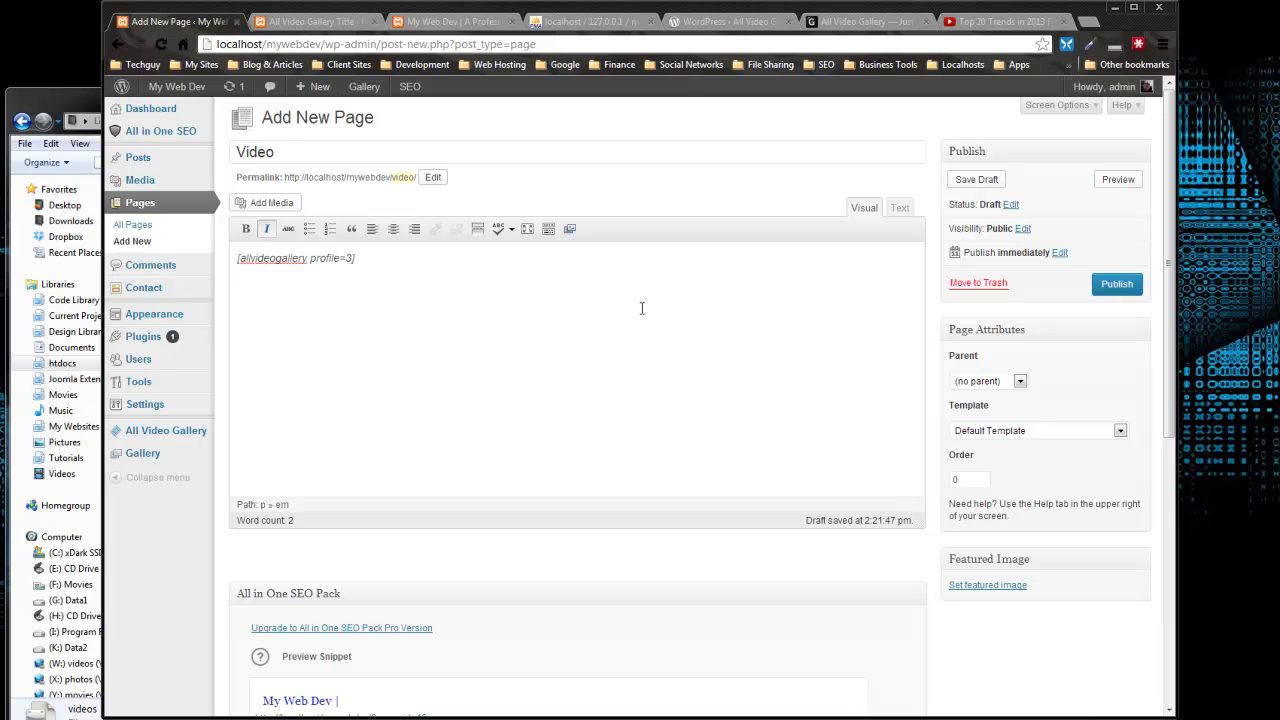
left_click(1127, 288)
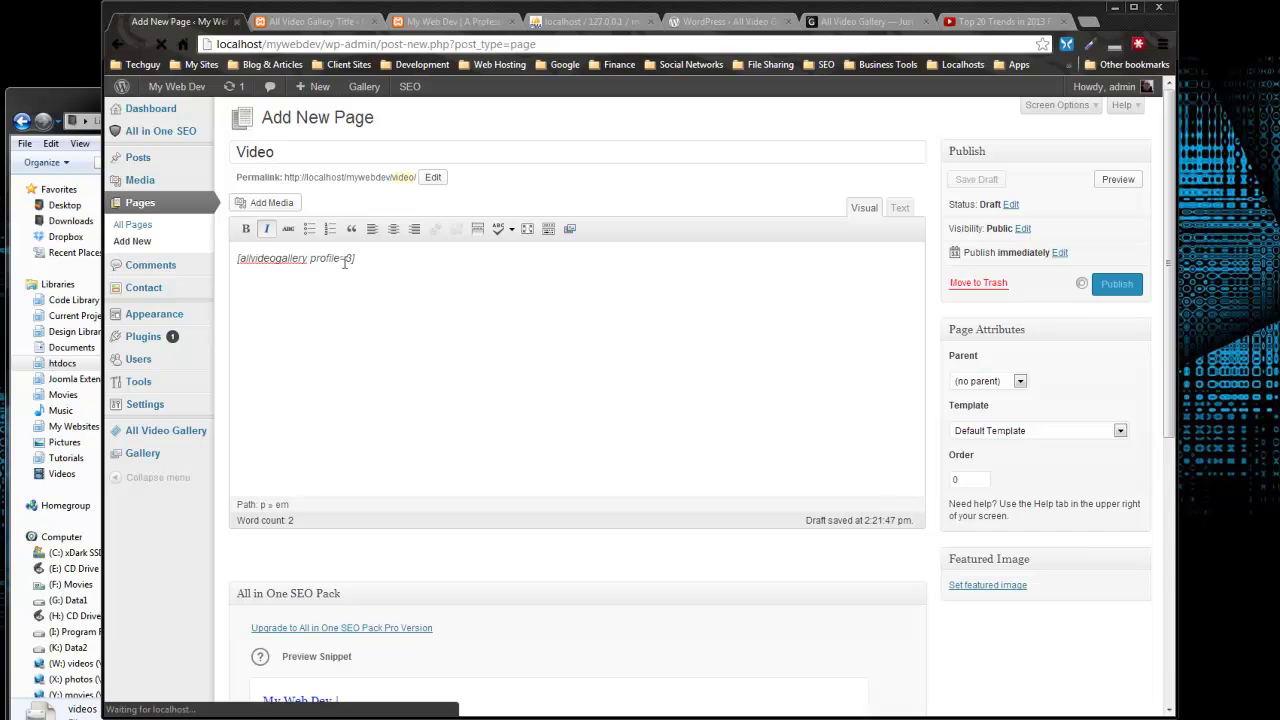
left_click(305, 21)
Step: After checking the live site, add the Video page to the Main Menu
left_click(470, 22)
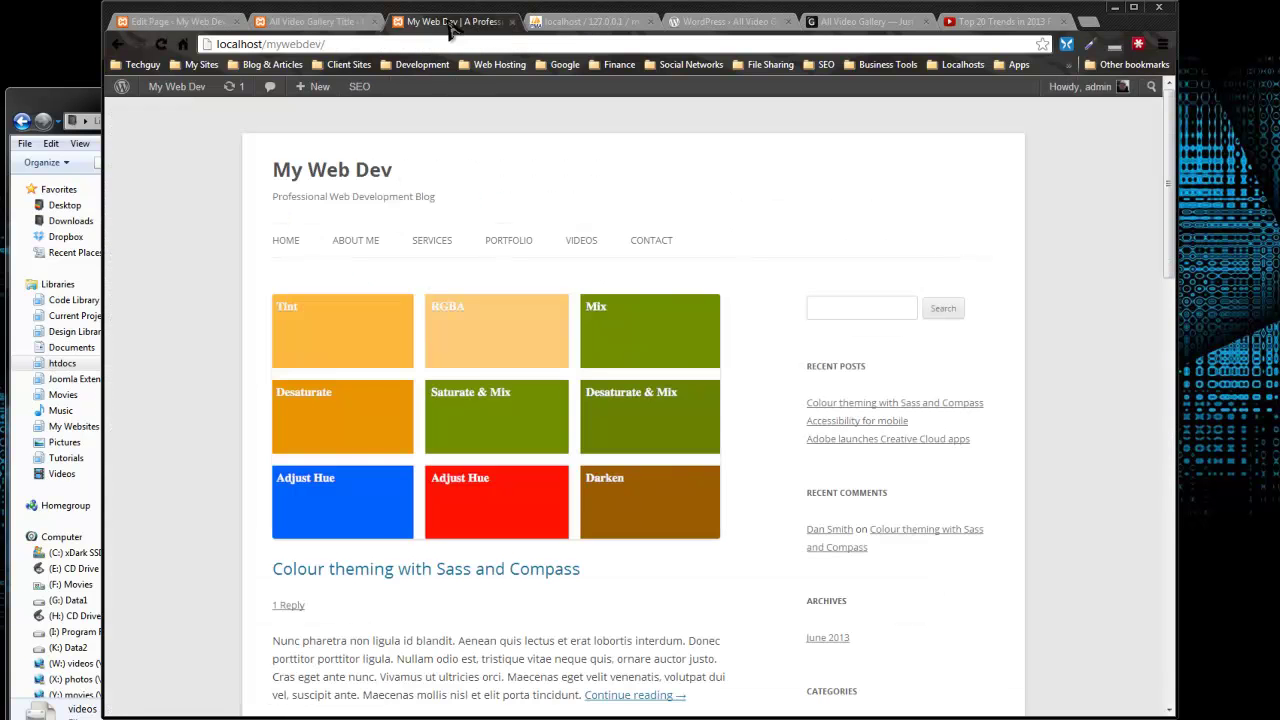
left_click(161, 44)
left_click(312, 24)
mouse_move(168, 278)
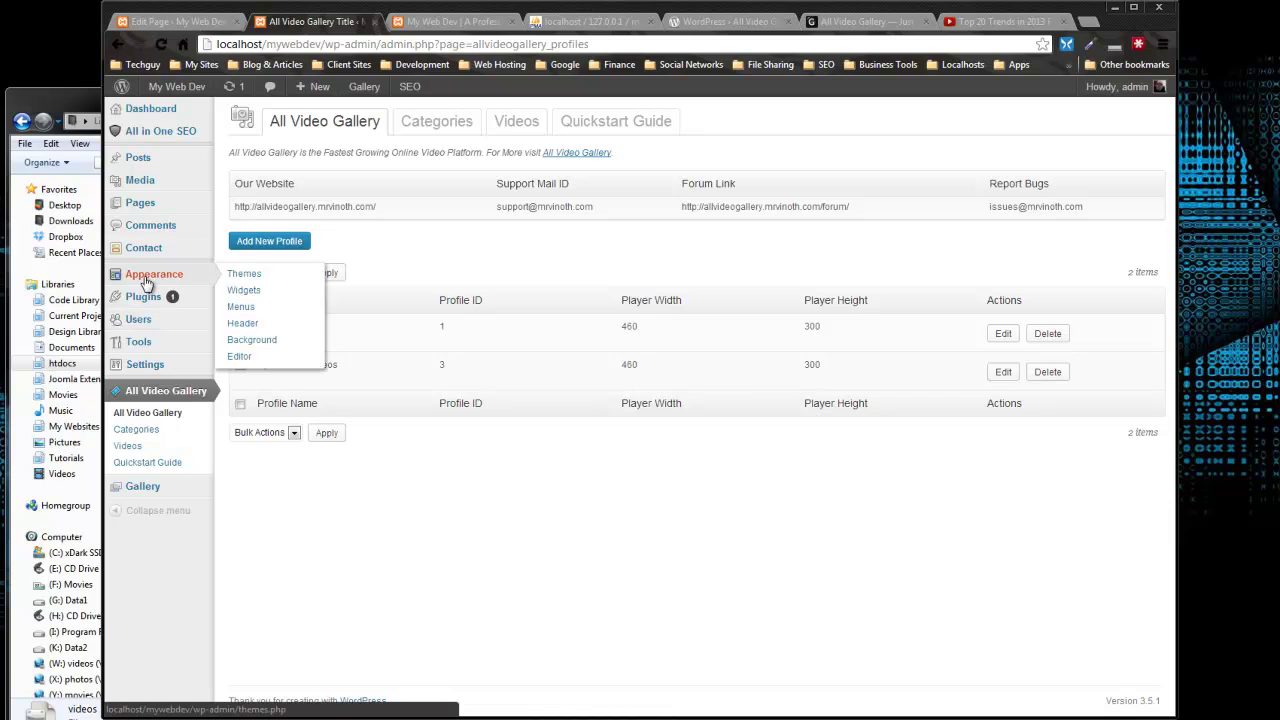
left_click(252, 340)
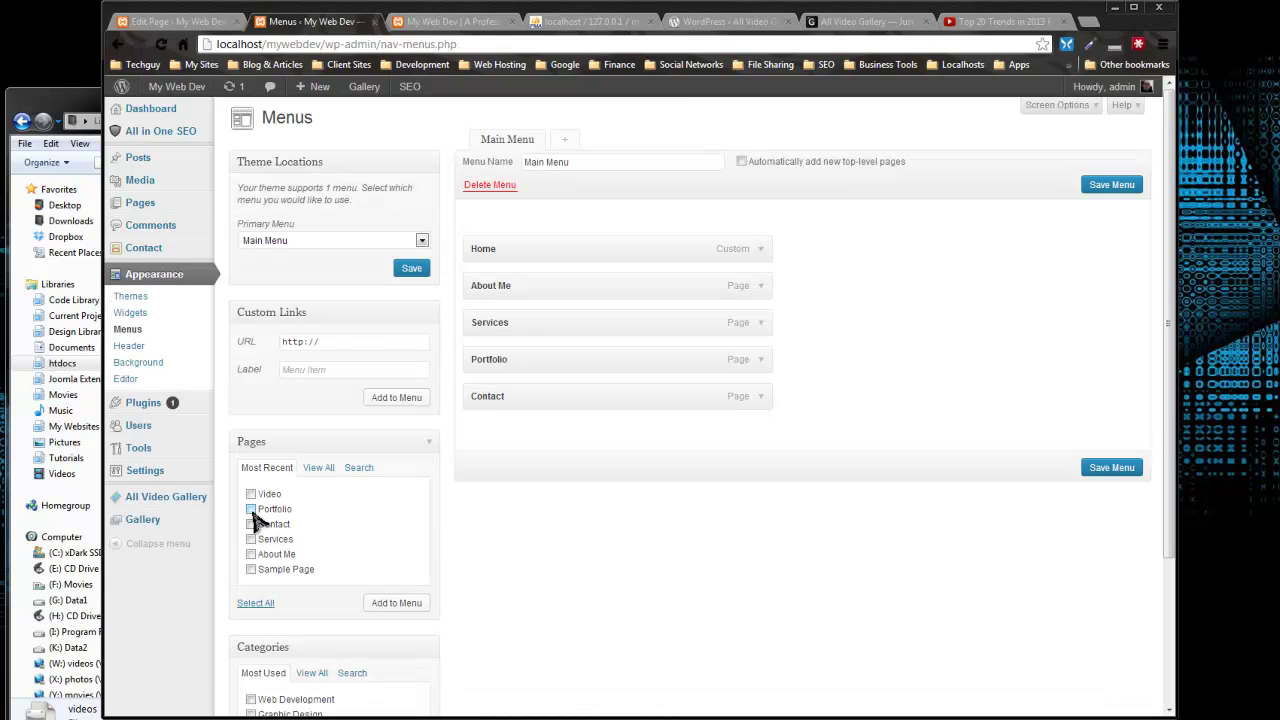
left_click(251, 495)
left_click(400, 603)
Step: Place Video between Portfolio and Contact, save the menu, and reload the live site
left_click_drag(566, 435, 558, 400)
left_click(1110, 505)
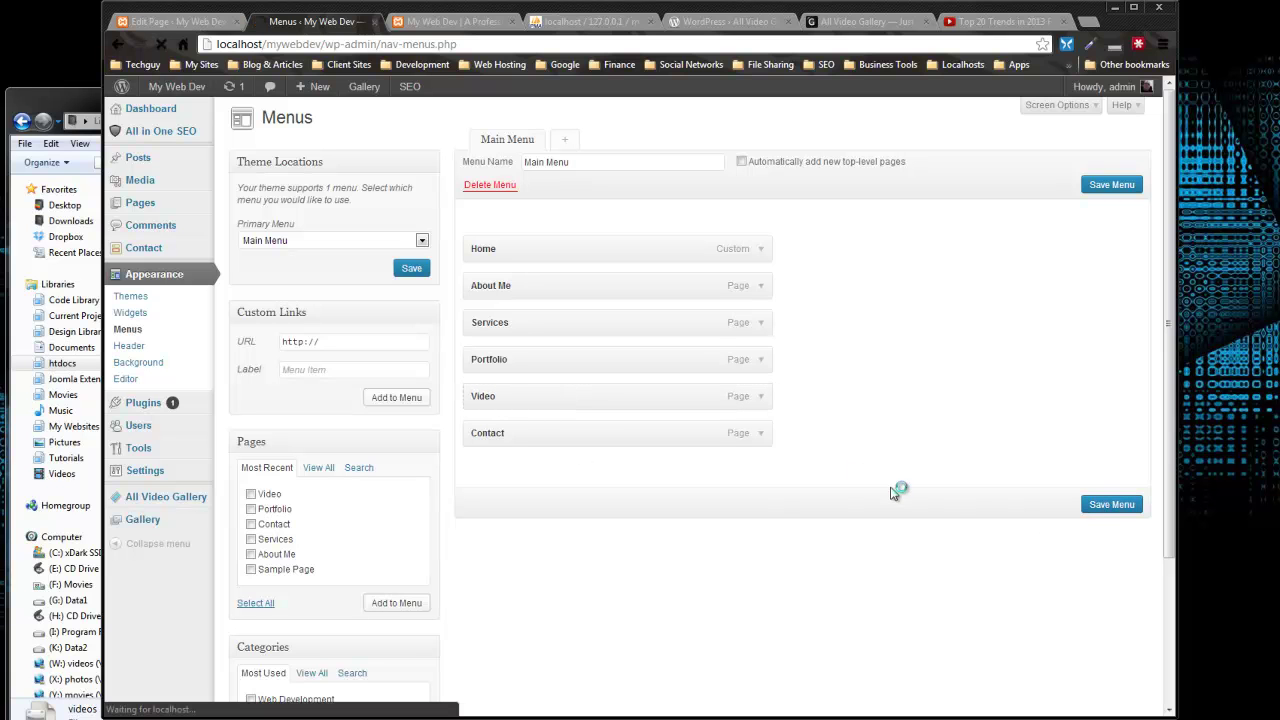
left_click(437, 22)
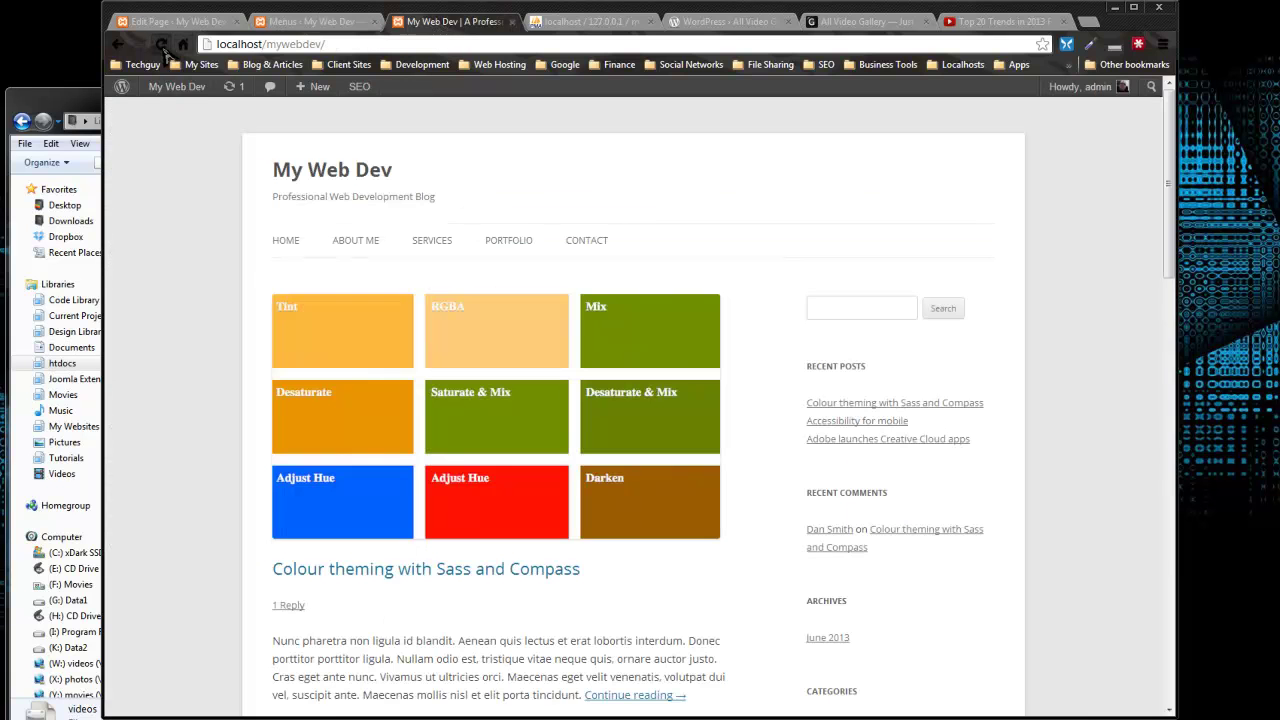
left_click(183, 44)
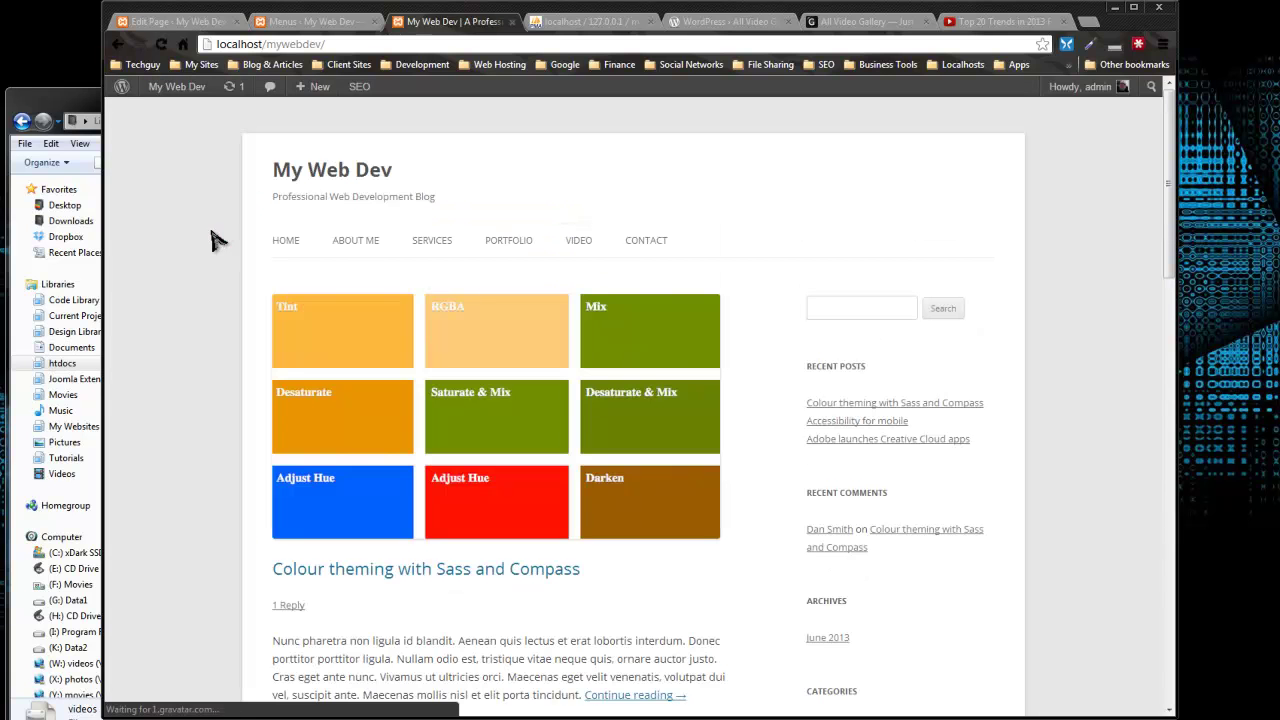
Step: Open the Video page and test the General category's broken thumbnail in a separate tab, then close it
left_click(583, 252)
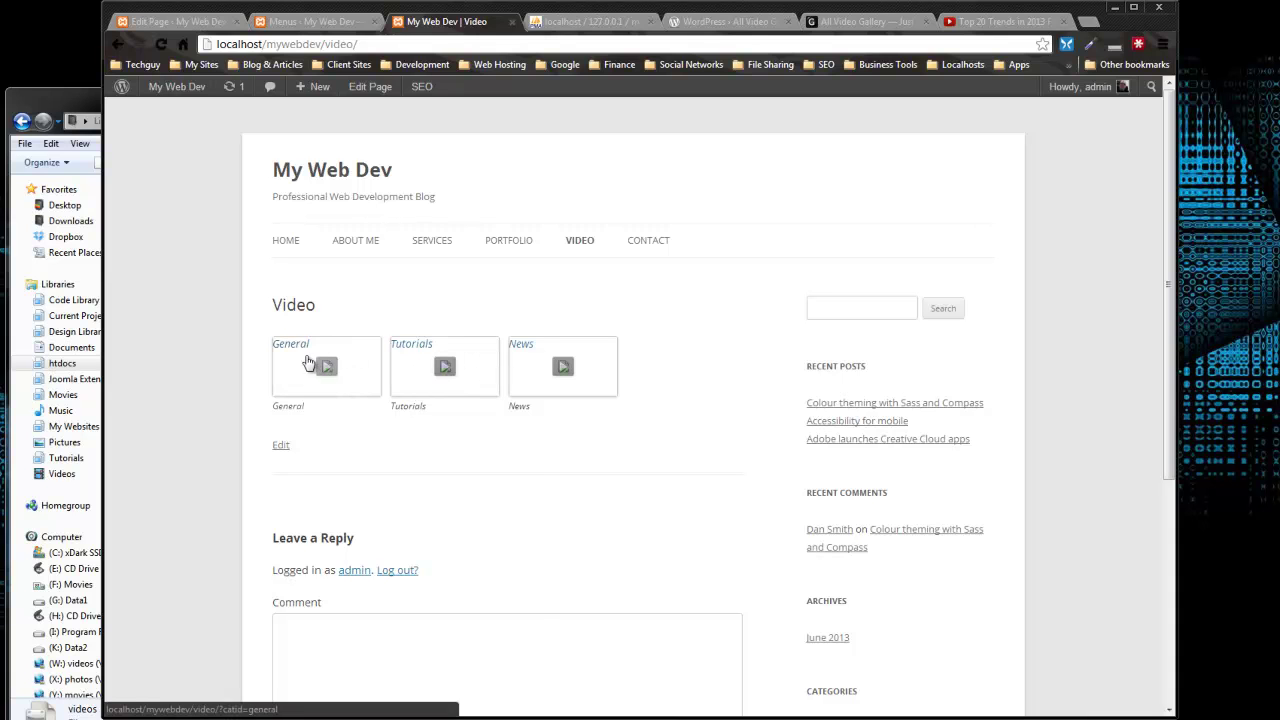
right_click(365, 350)
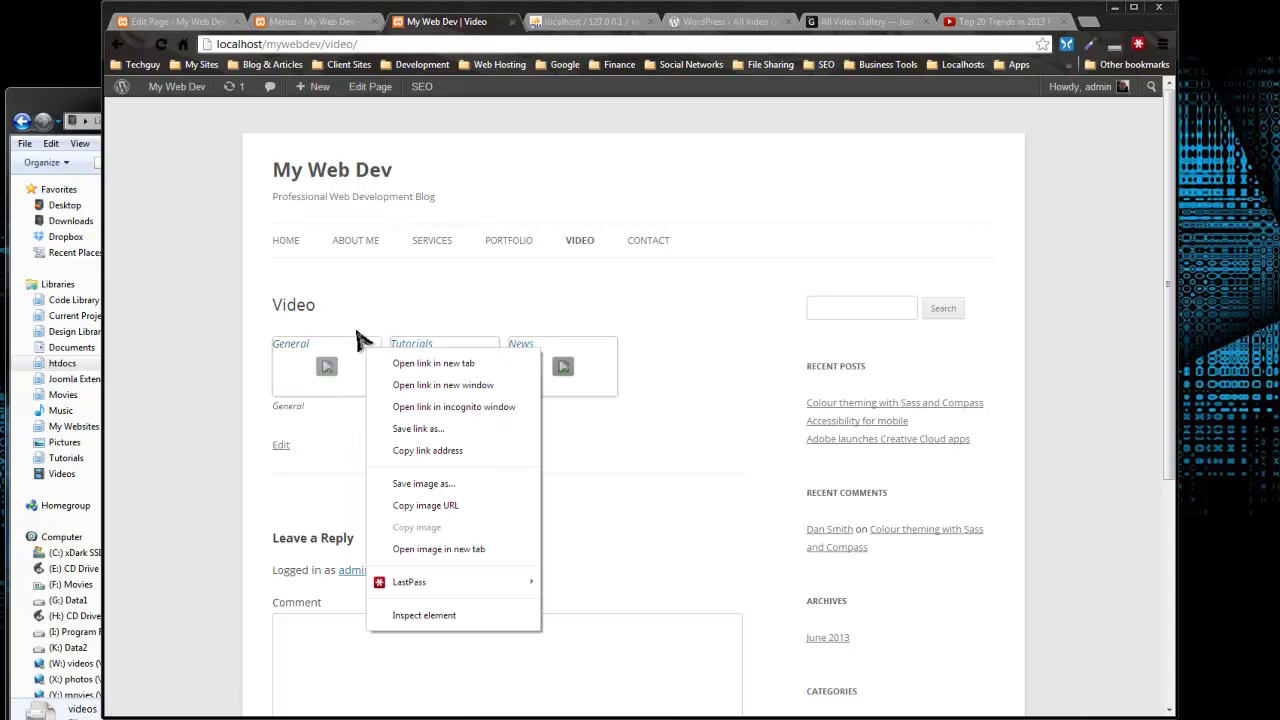
left_click(425, 549)
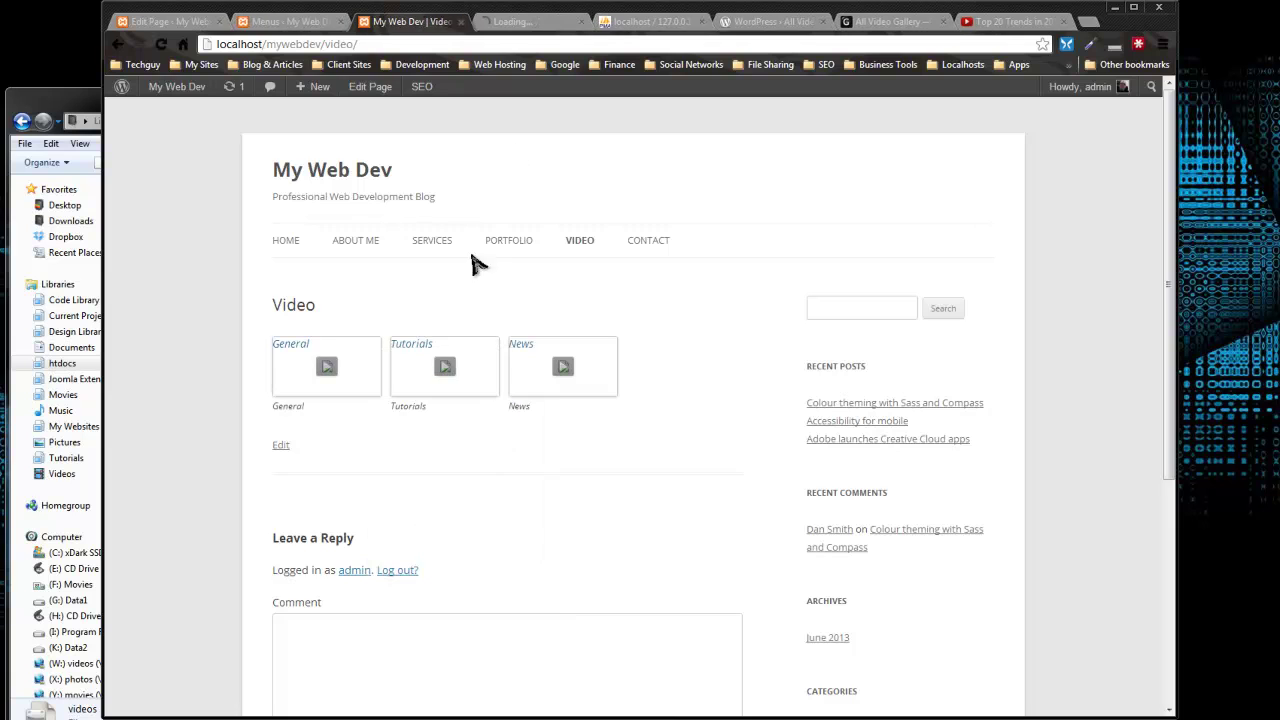
left_click(497, 24)
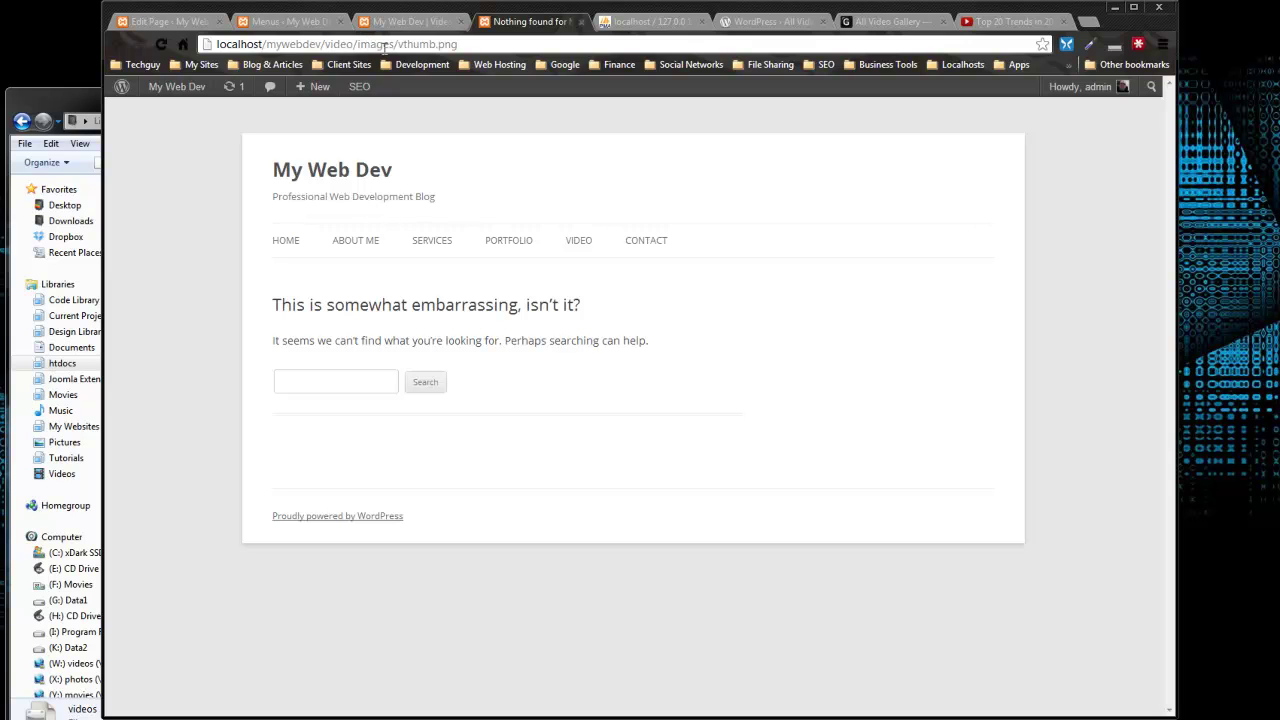
left_click_drag(355, 45, 318, 45)
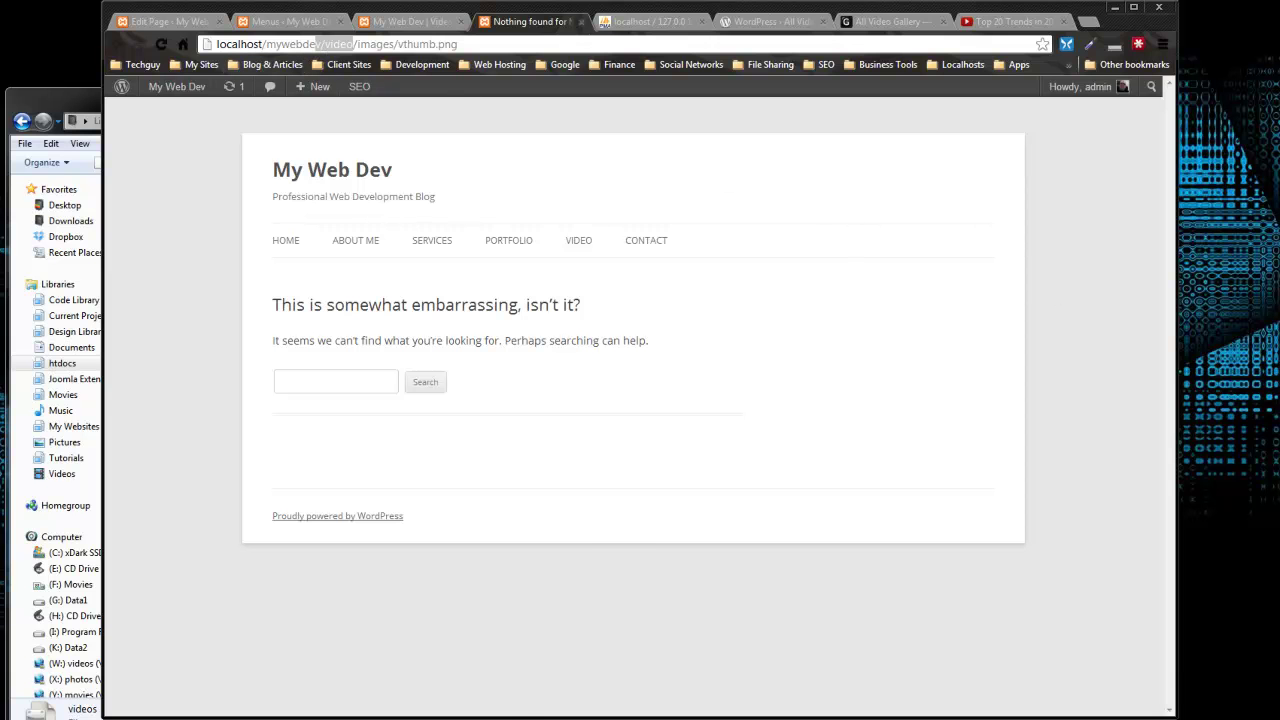
key("BackSpace")
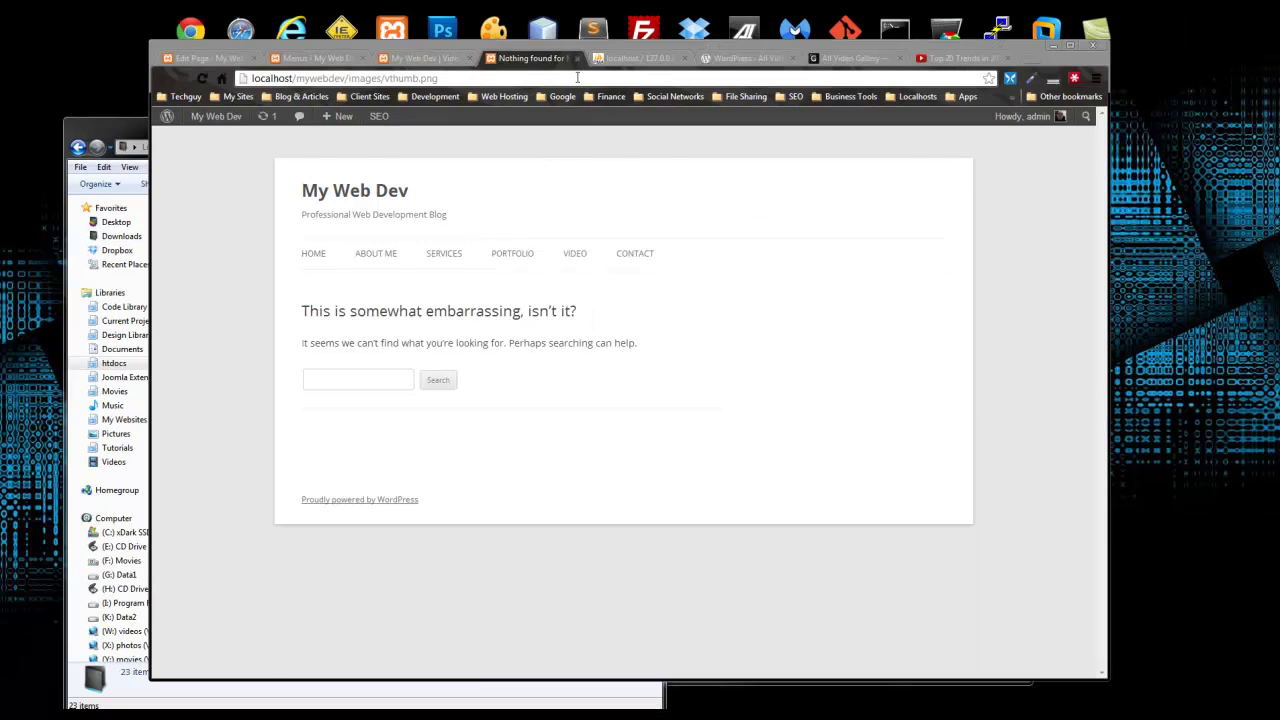
left_click(577, 58)
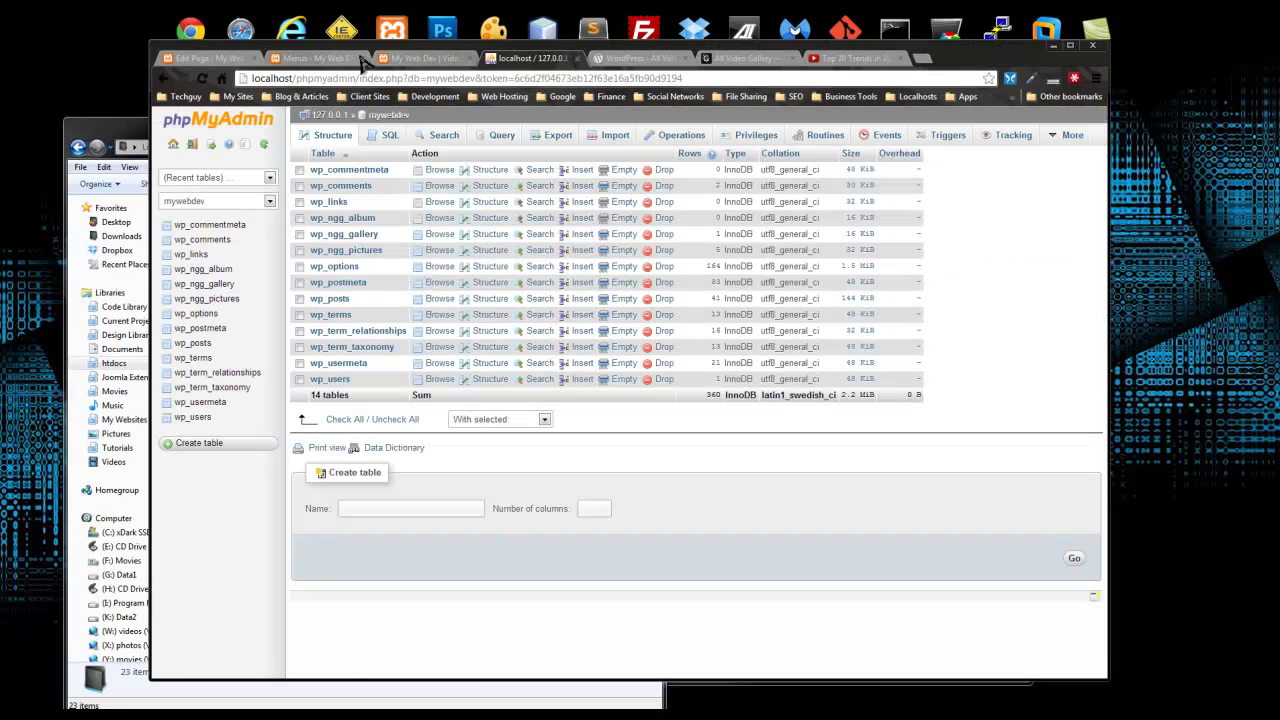
Step: Open the All Video Gallery plugin's Categories list
left_click(320, 58)
left_click(452, 59)
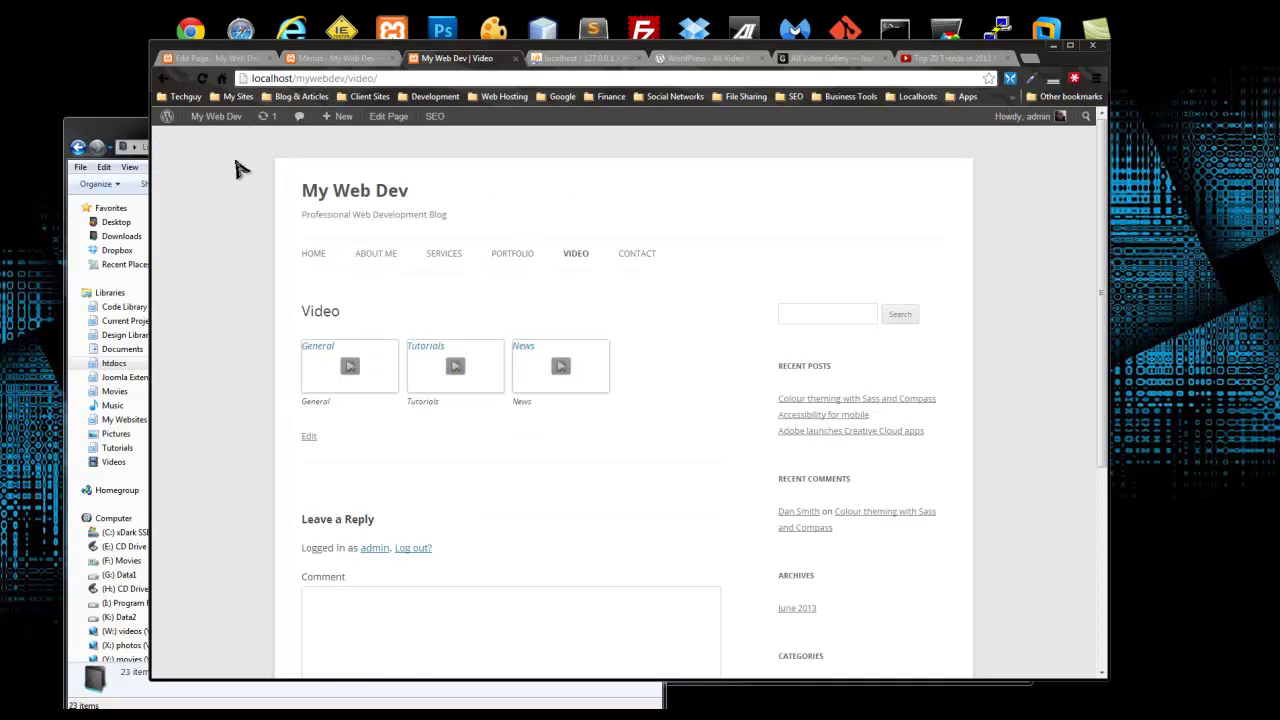
left_click(236, 60)
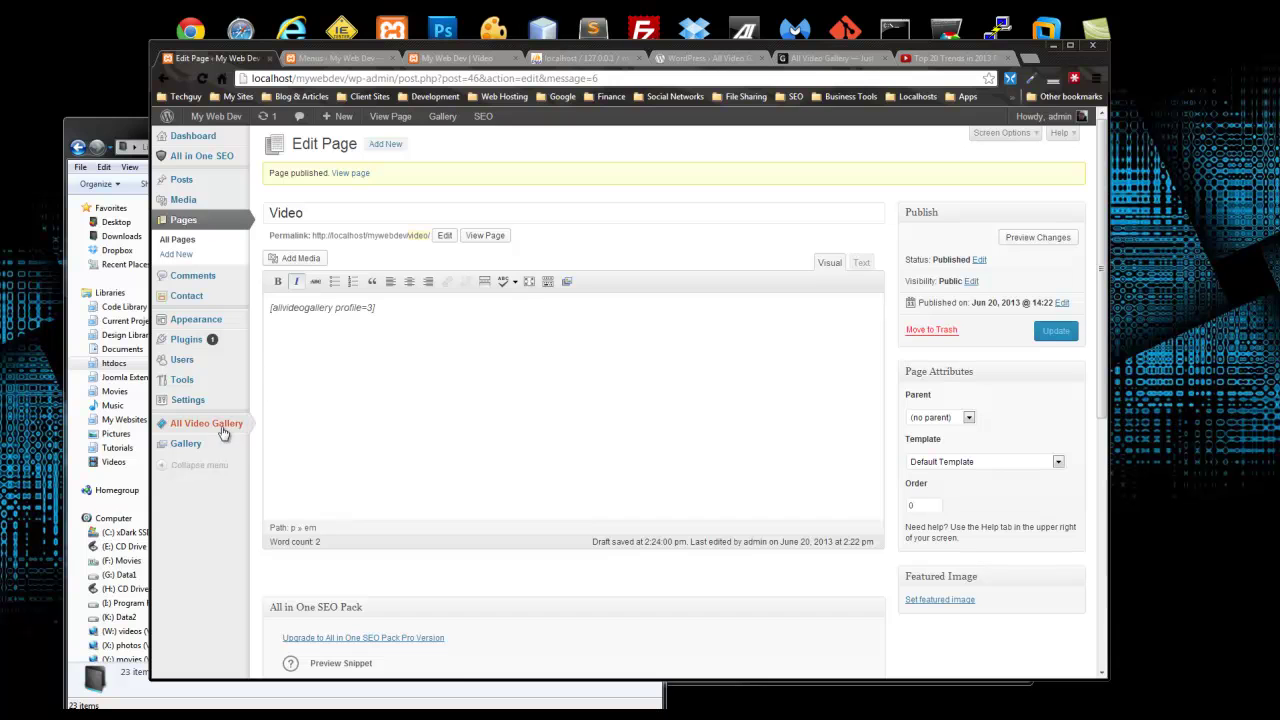
mouse_move(228, 433)
left_click(296, 468)
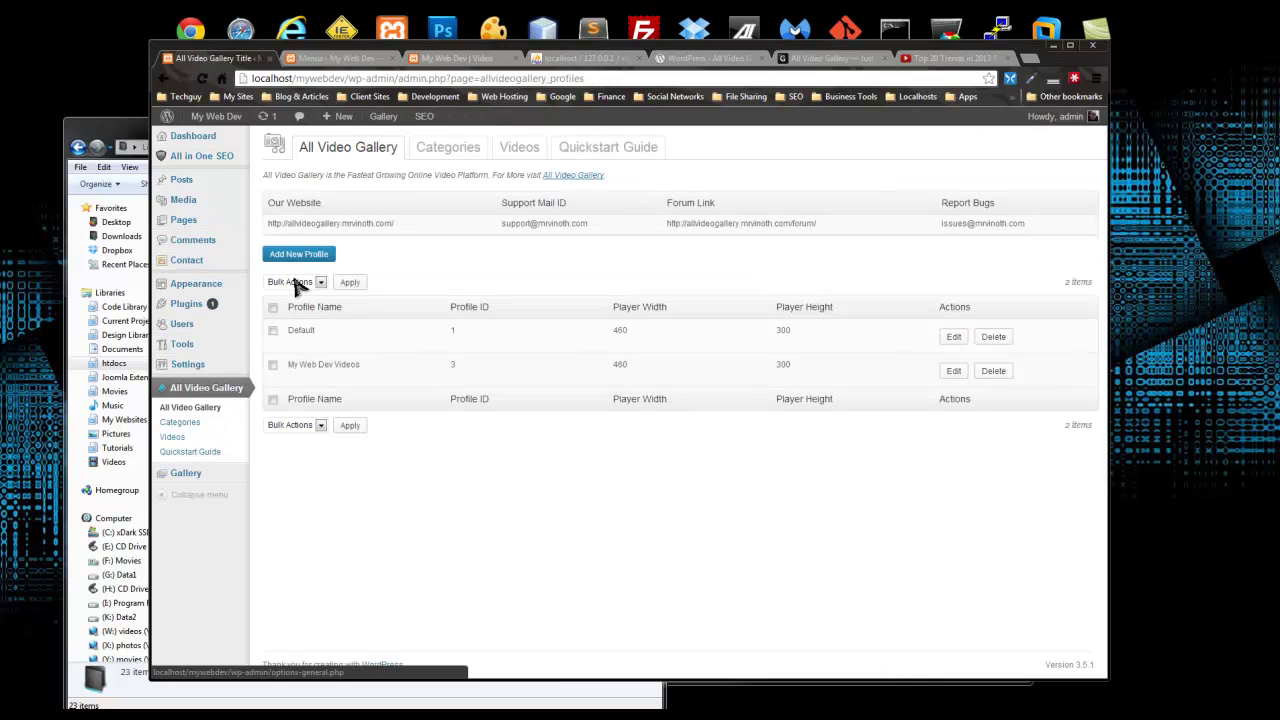
left_click(448, 147)
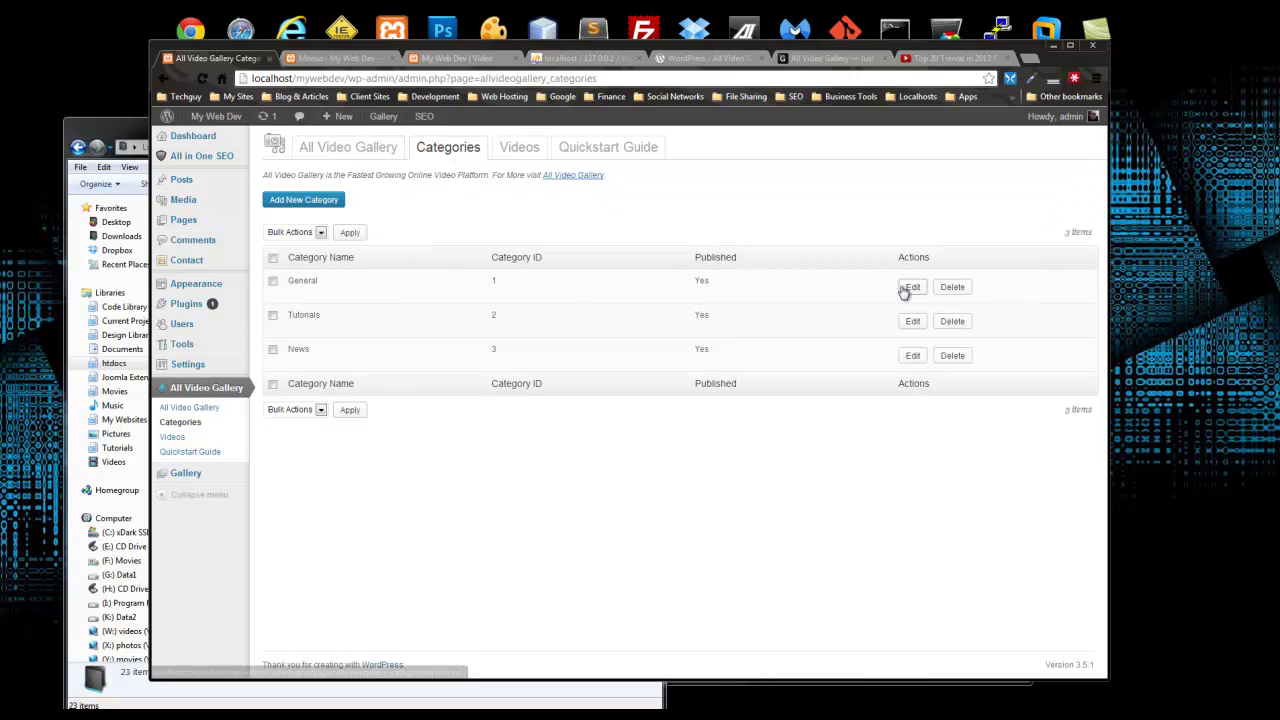
left_click(910, 288)
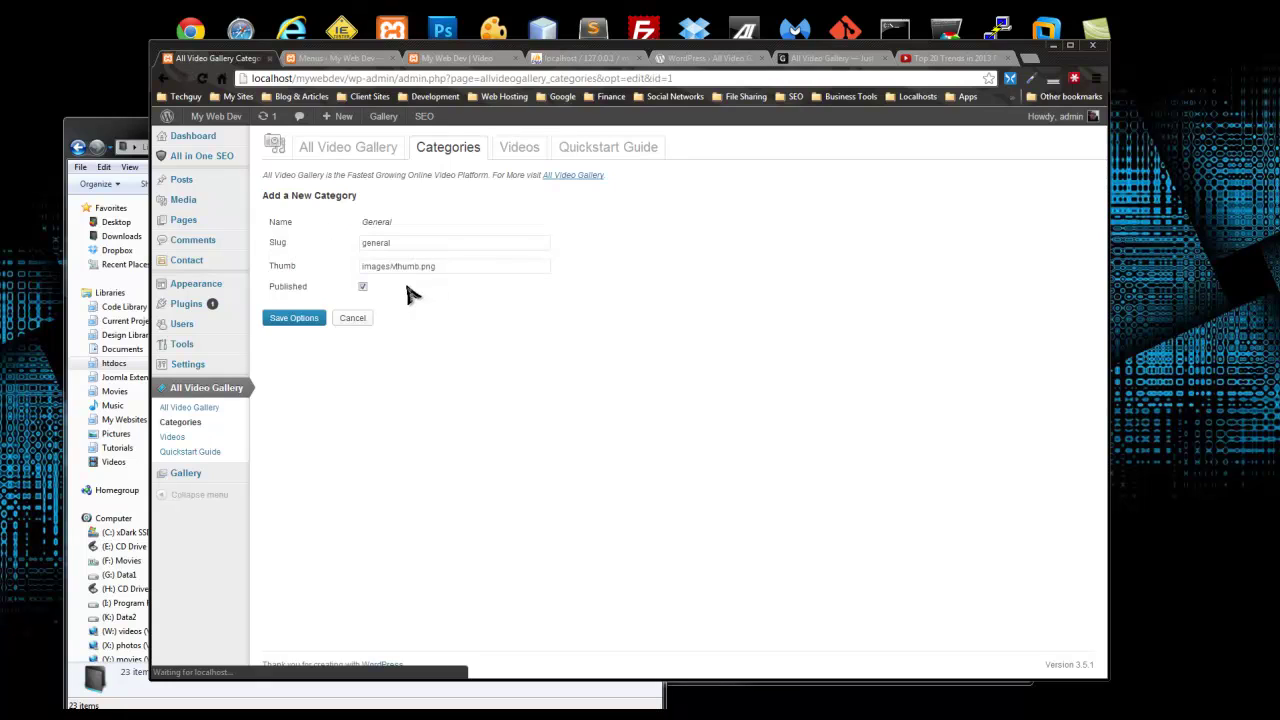
left_click_drag(349, 77, 281, 78)
right_click(288, 82)
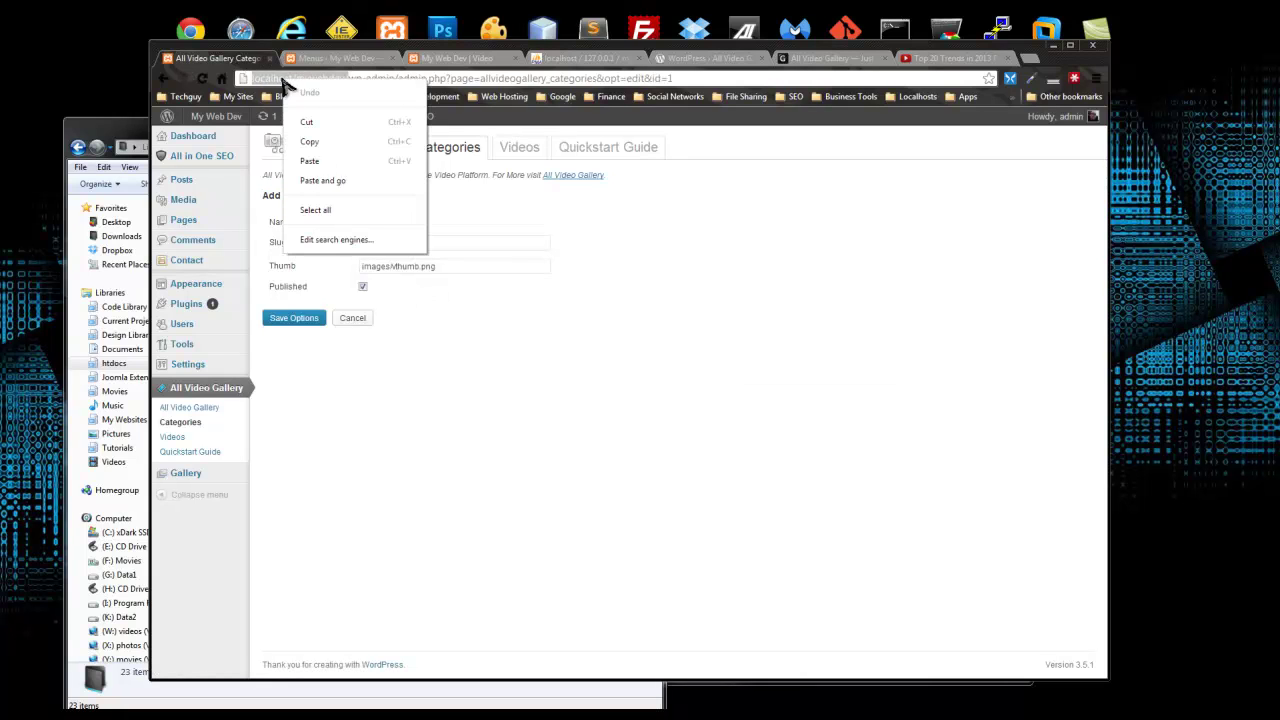
left_click(300, 148)
left_click(360, 267)
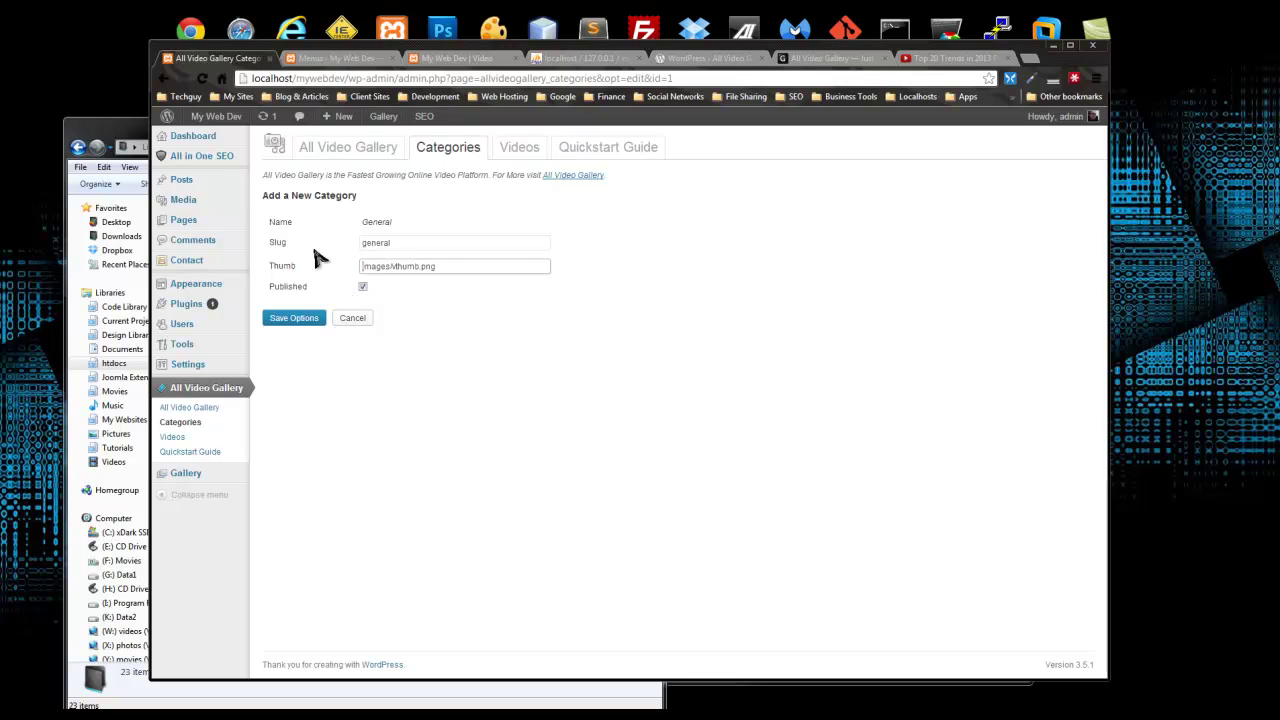
key("ctrl+v")
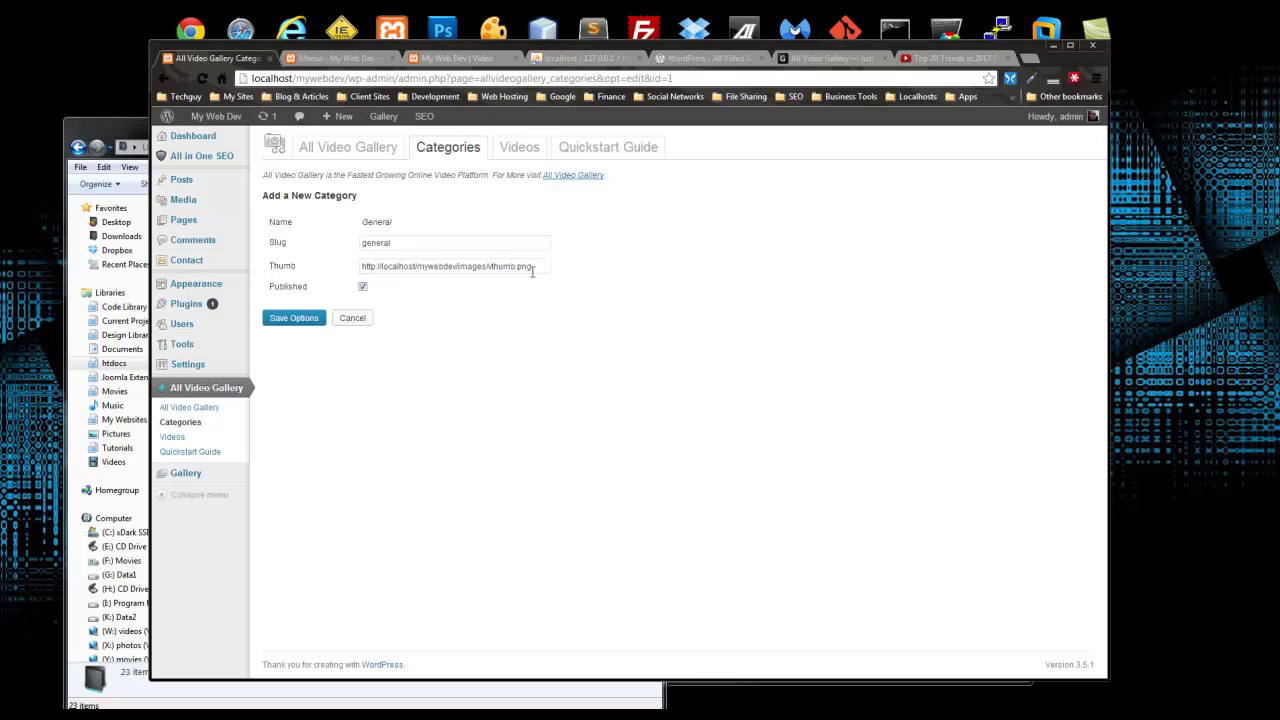
left_click(296, 319)
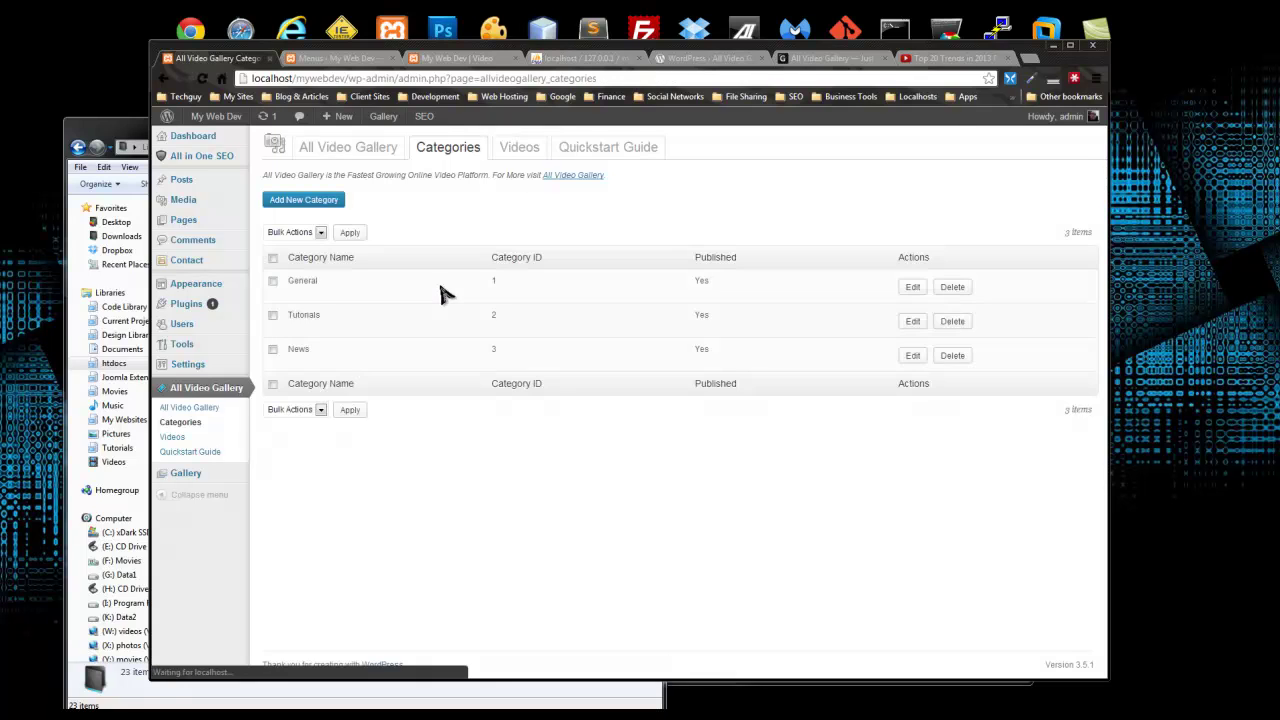
left_click(912, 321)
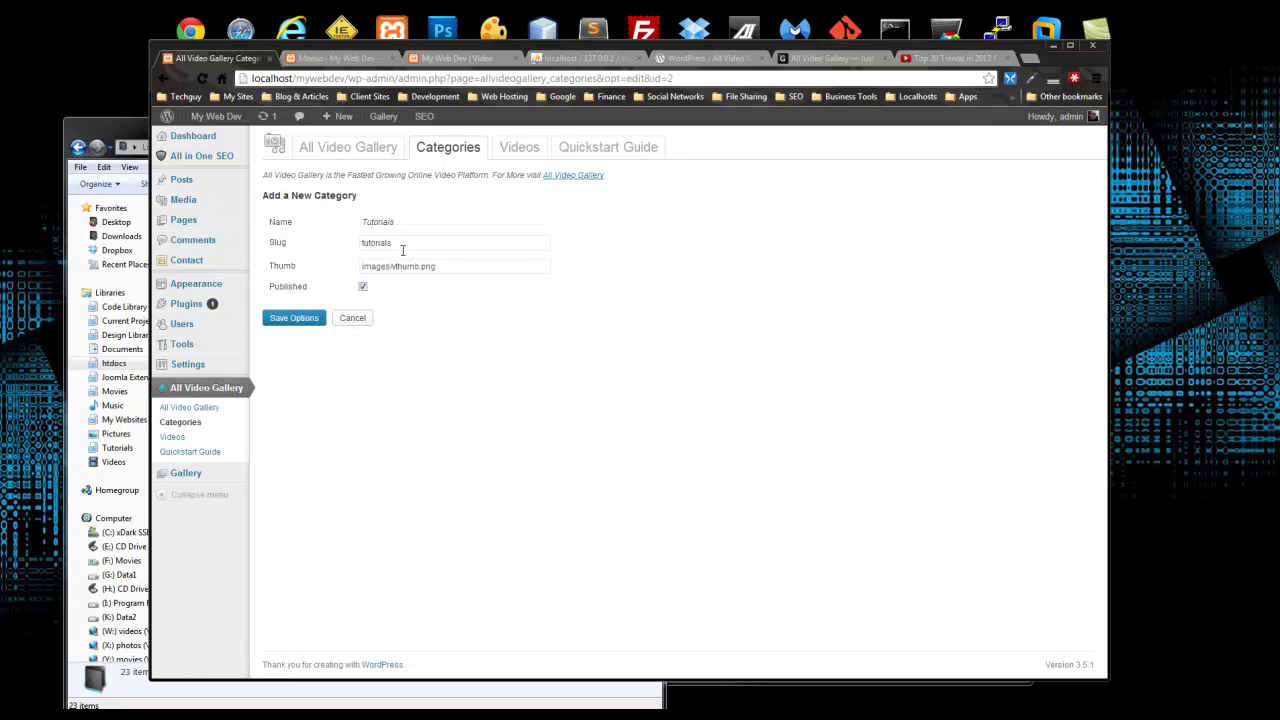
left_click_drag(347, 78, 244, 82)
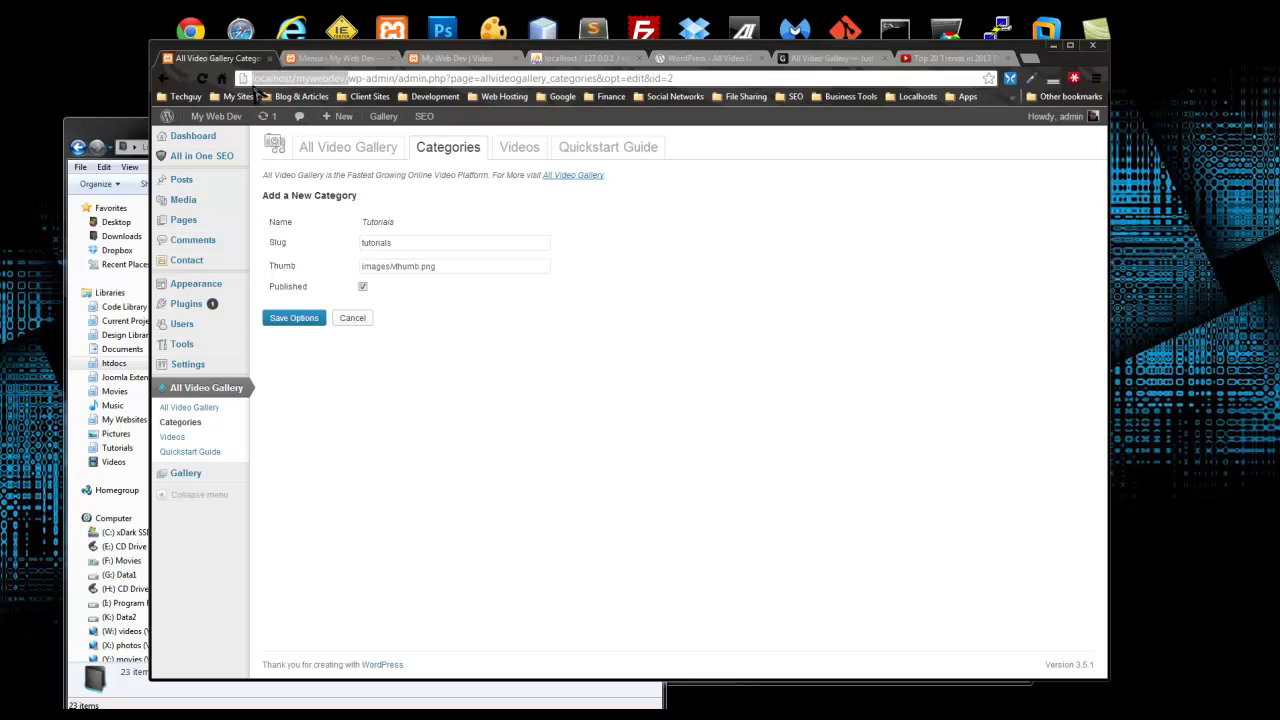
left_click(360, 265)
key("ctrl+v")
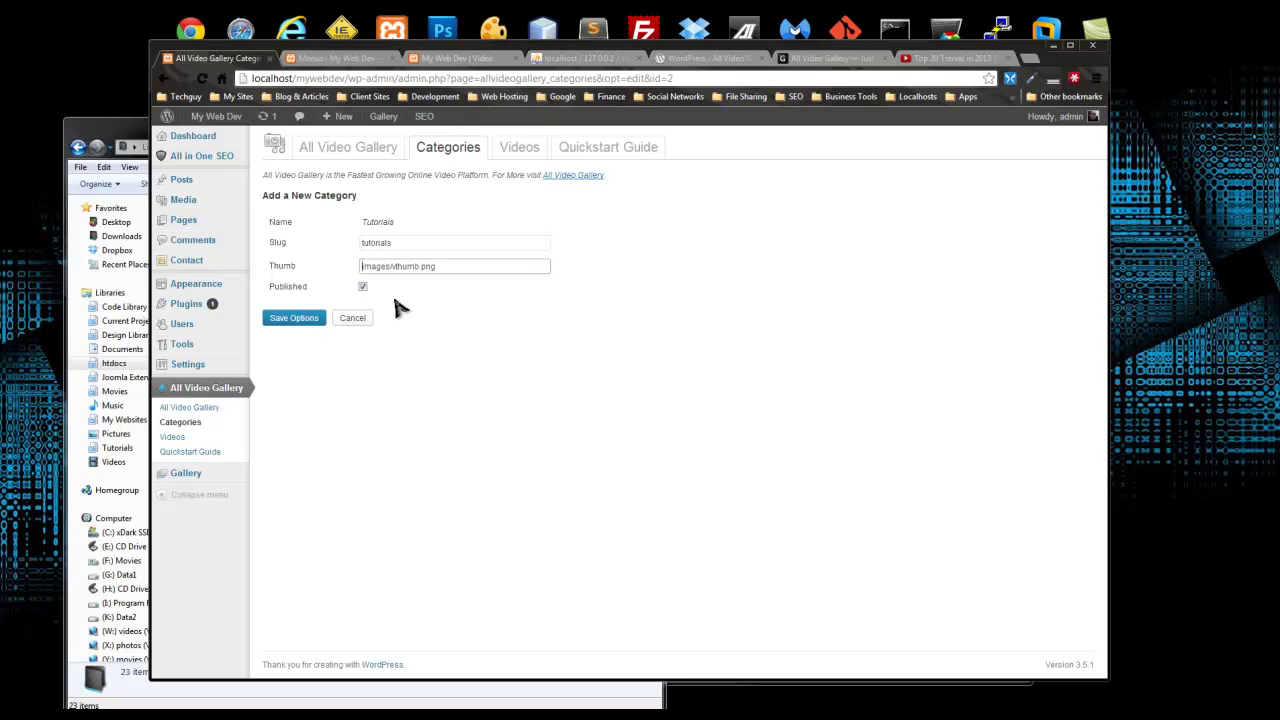
left_click_drag(546, 268, 370, 266)
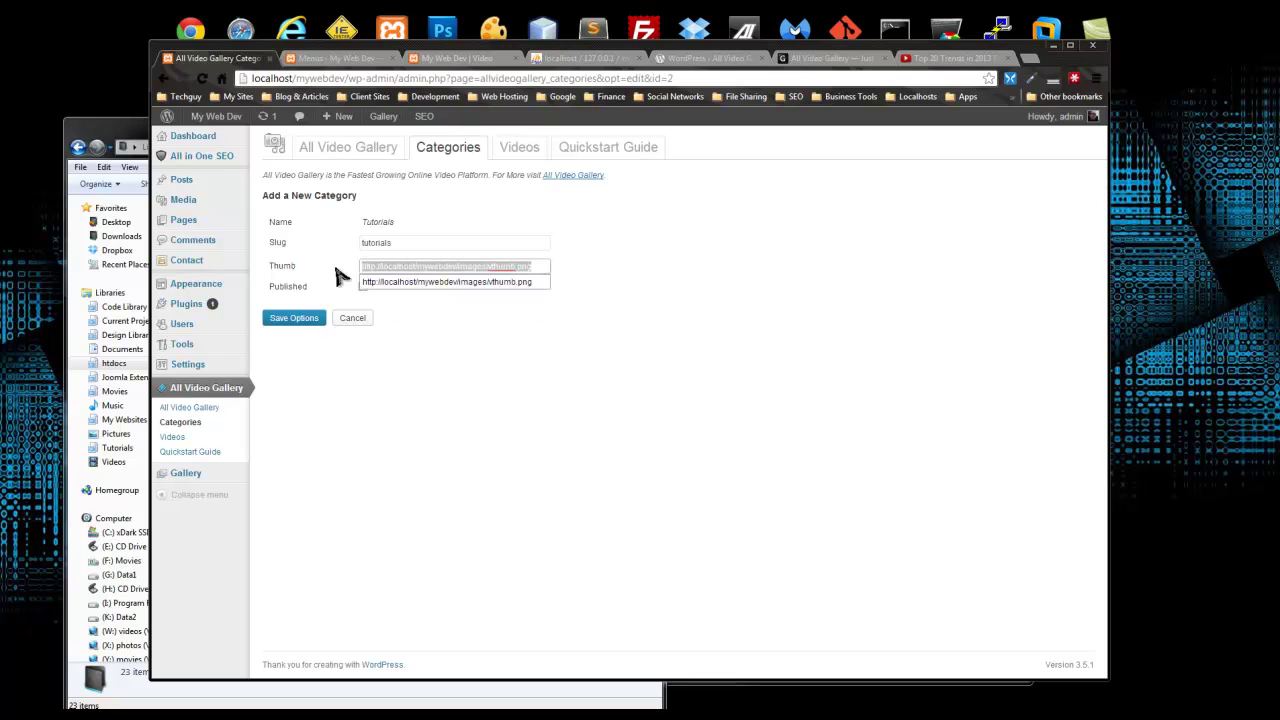
left_click(312, 322)
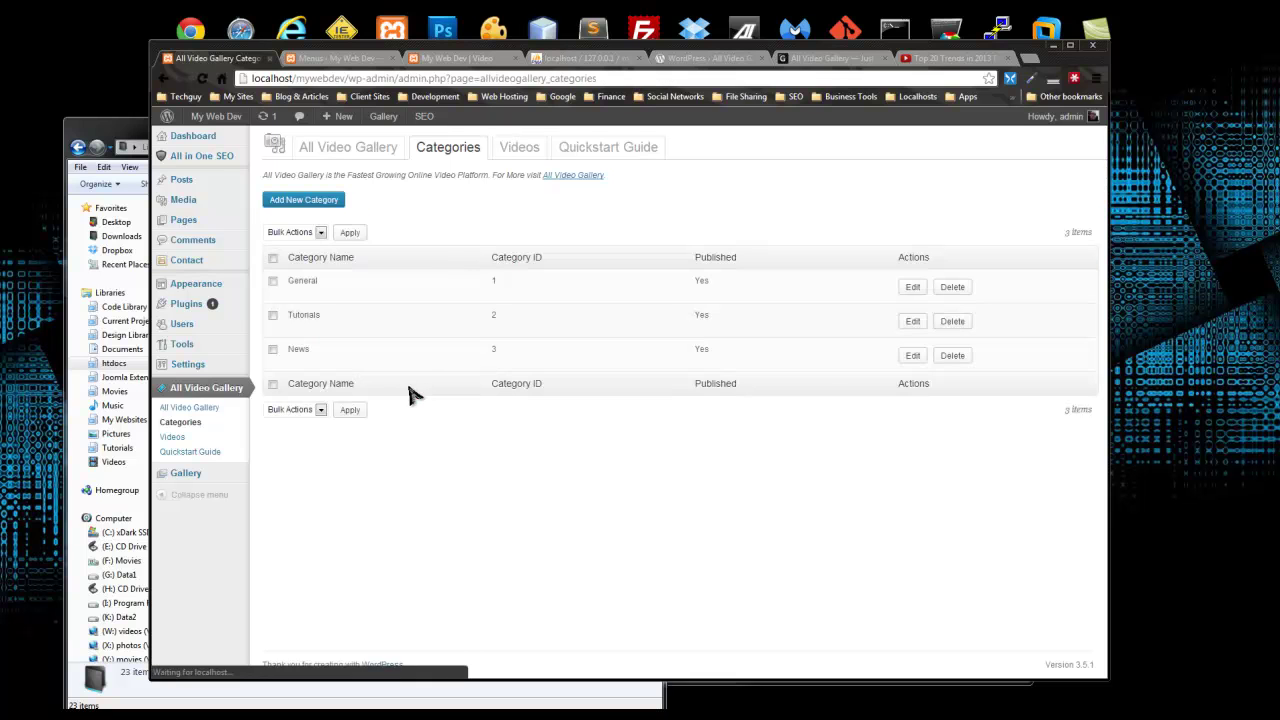
left_click(910, 356)
left_click_drag(528, 266, 358, 270)
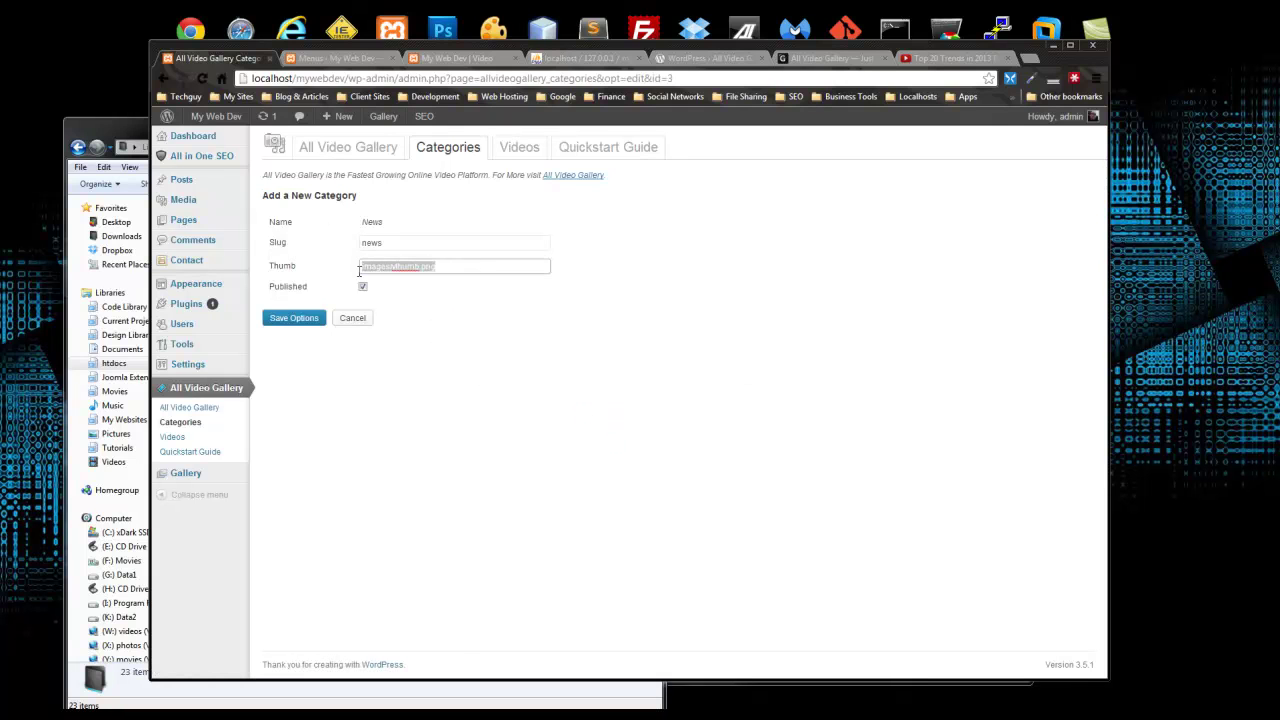
key("ctrl+v")
left_click(527, 375)
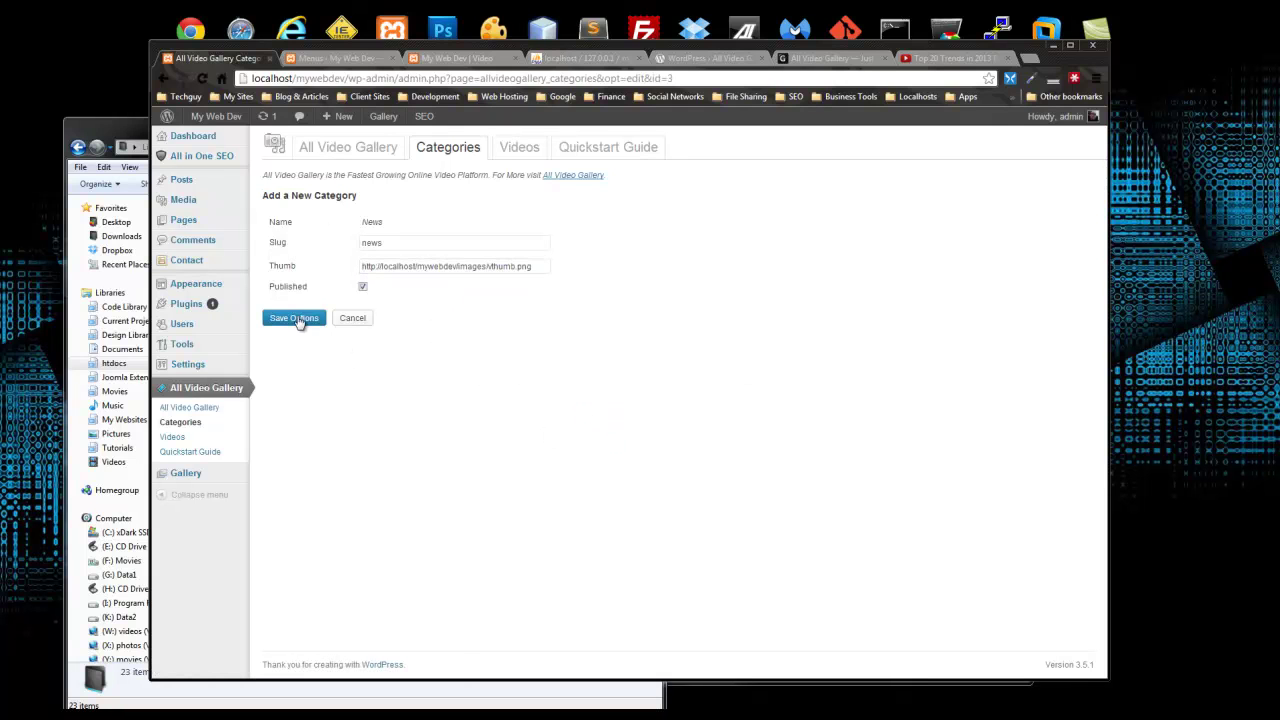
left_click(300, 322)
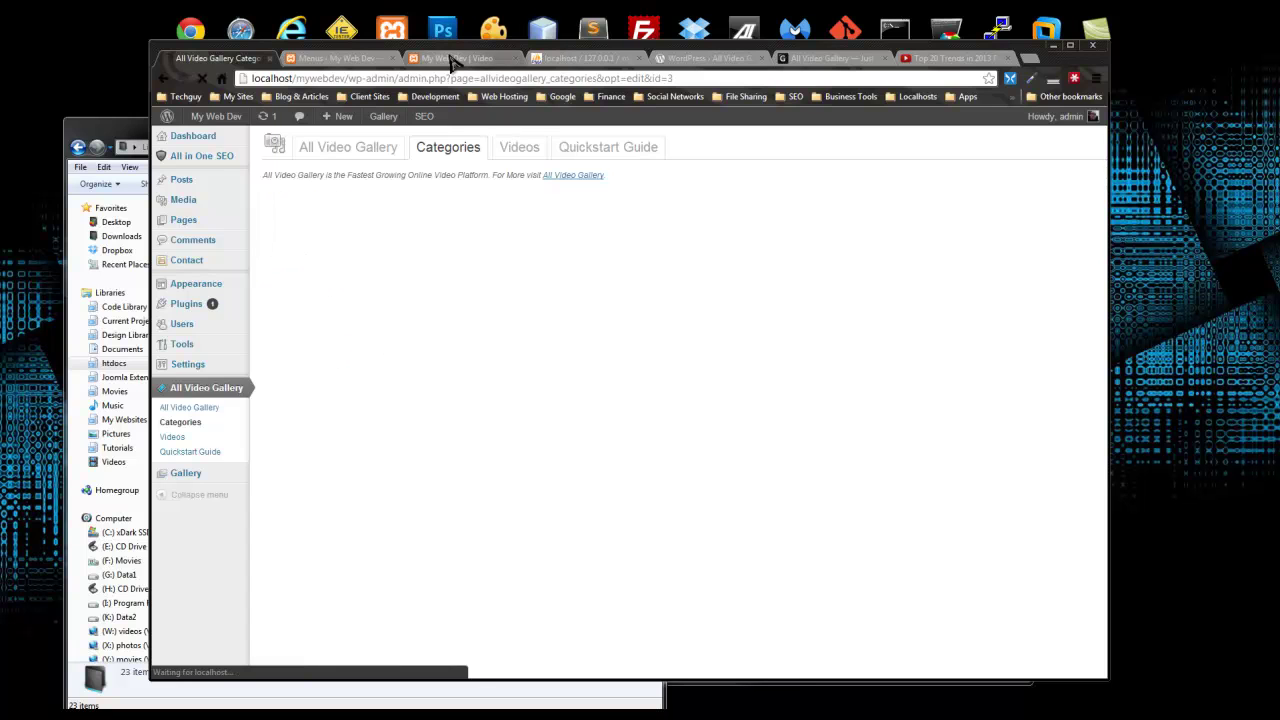
left_click(450, 60)
Step: Reload the Video page and check the new category thumbnails
left_click(201, 78)
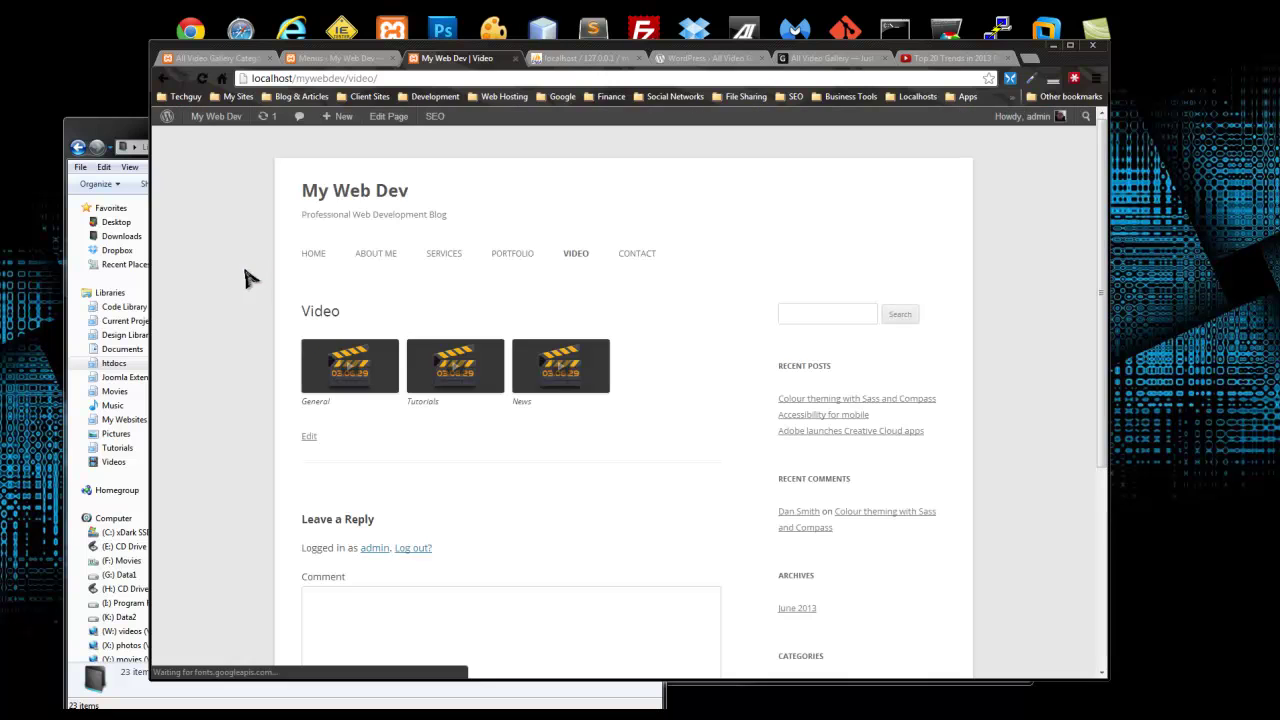
scroll(432, 424, "down", 4)
scroll(429, 420, "up", 4)
scroll(350, 348, "down", 2)
scroll(366, 340, "up", 2)
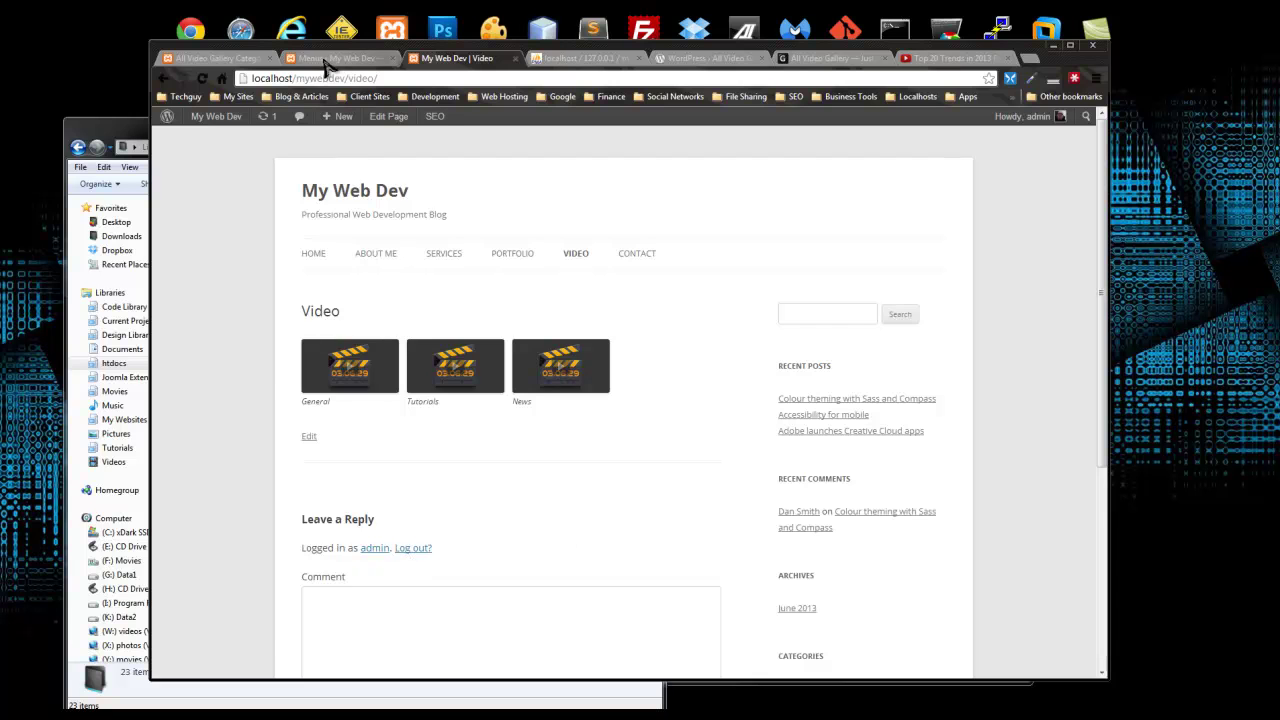
Step: Bulk-edit the Video page to set Comments to Do not allow, then reload it
left_click(325, 62)
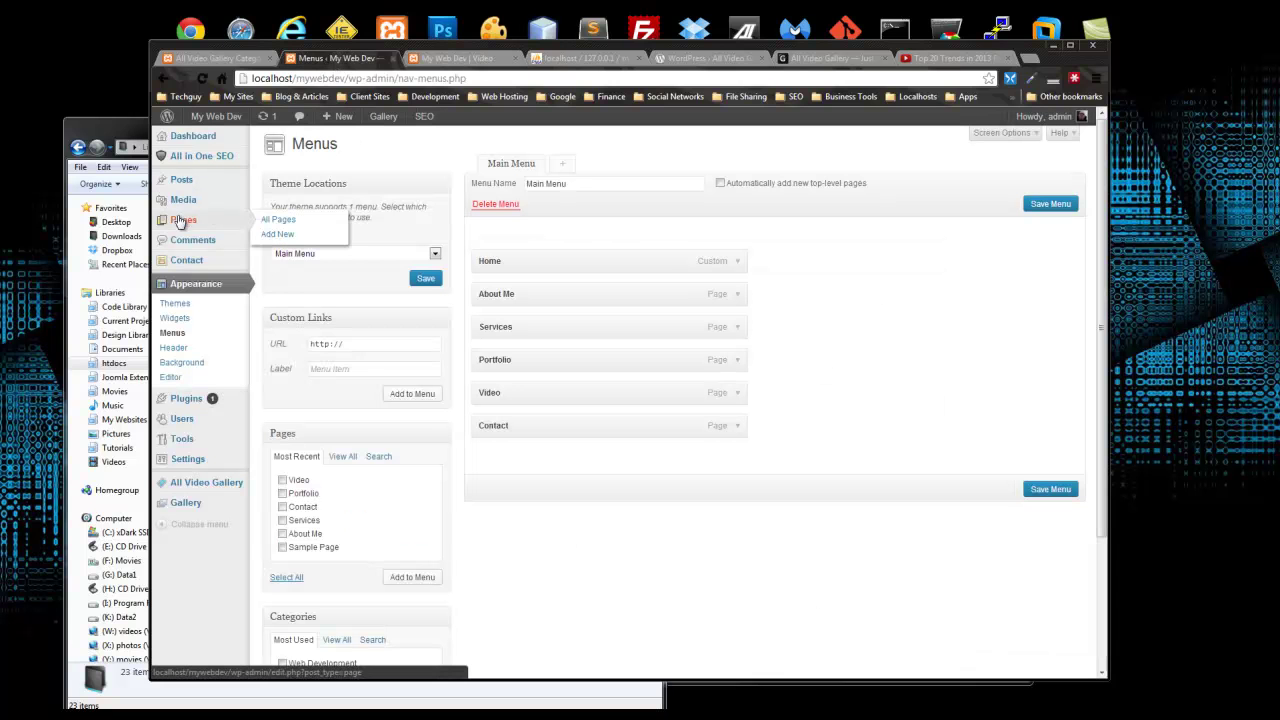
left_click(184, 222)
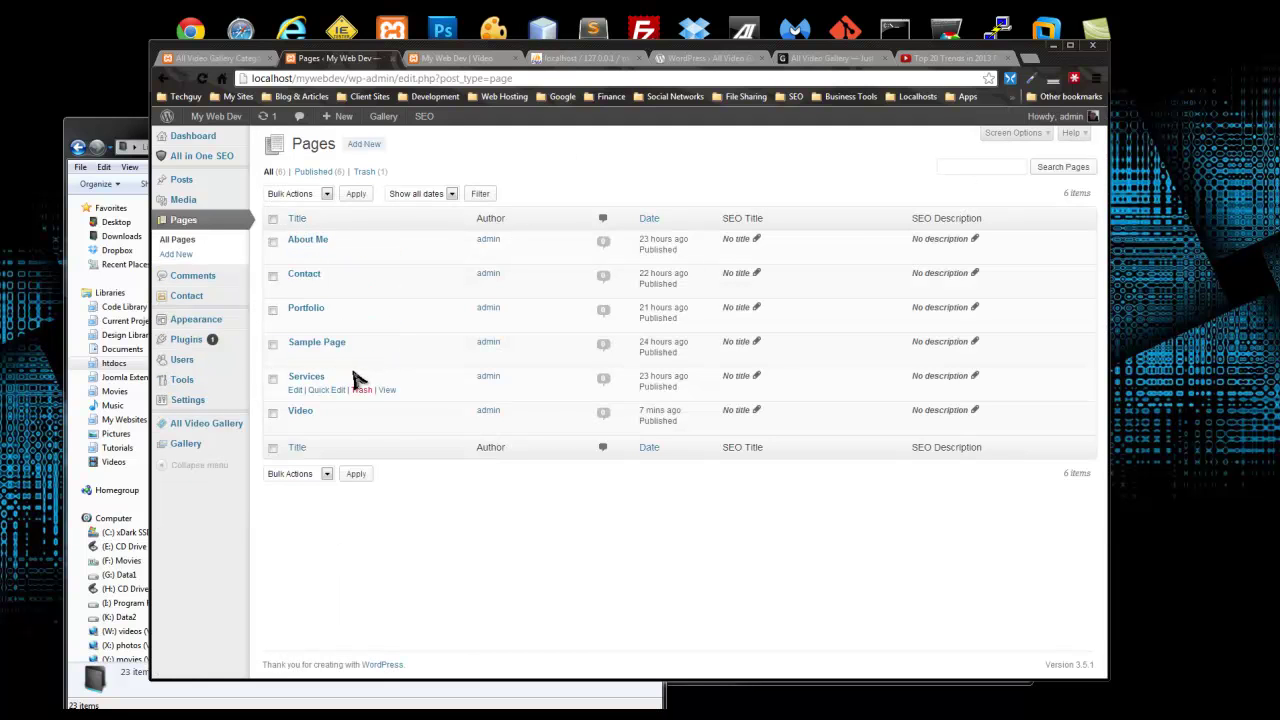
left_click(272, 413)
left_click(326, 194)
left_click(290, 217)
left_click(356, 194)
left_click(631, 318)
left_click(603, 354)
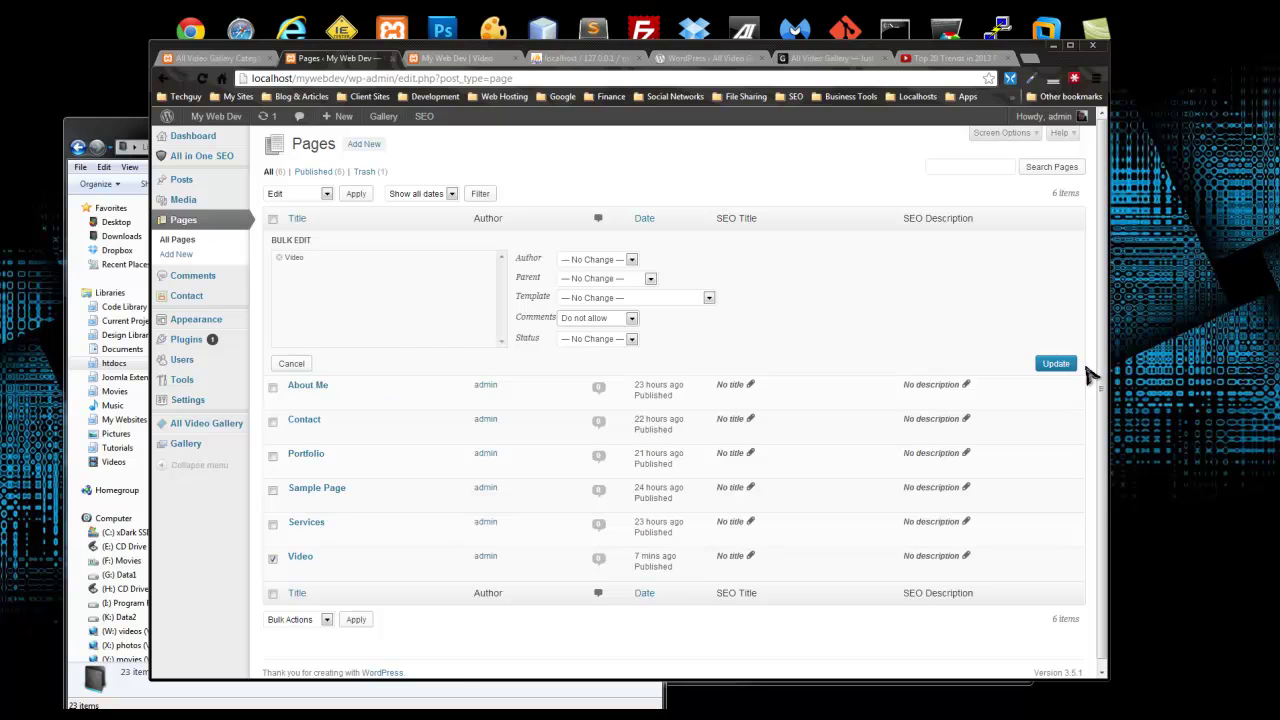
left_click(450, 58)
key("F5")
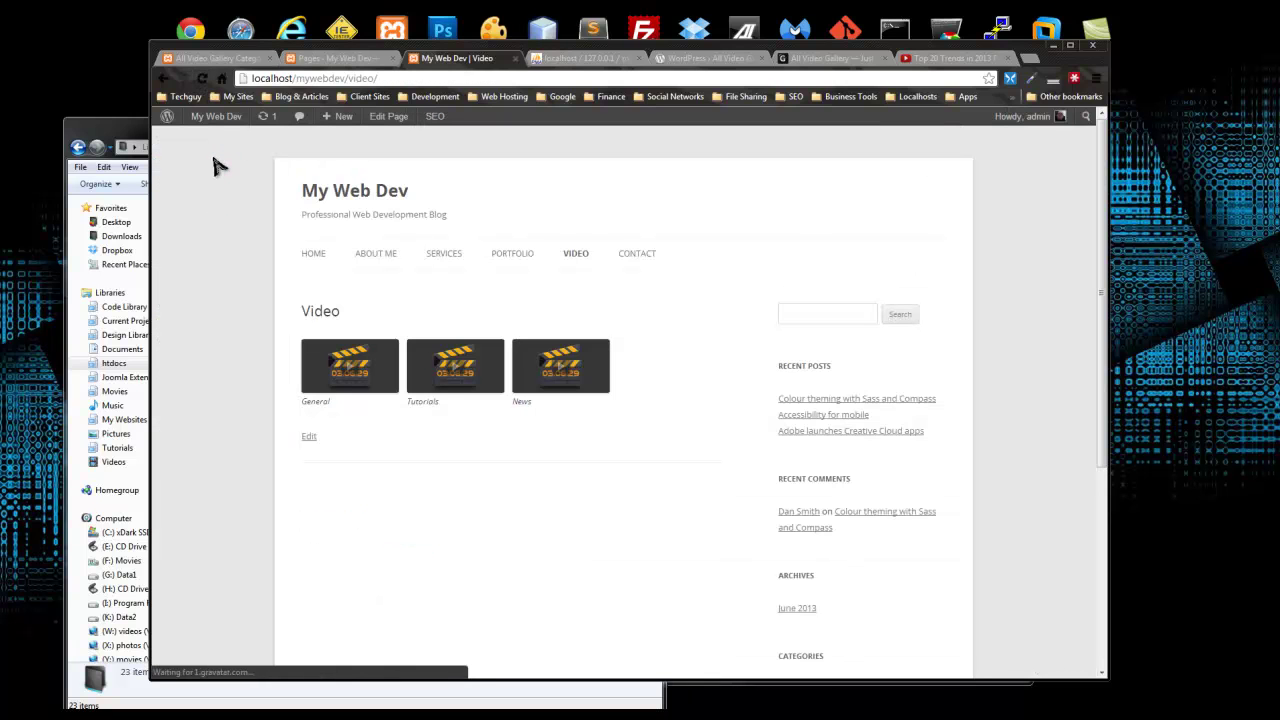
Step: Play and pause the Install Wordpress video in the Tutorials category
left_click(441, 373)
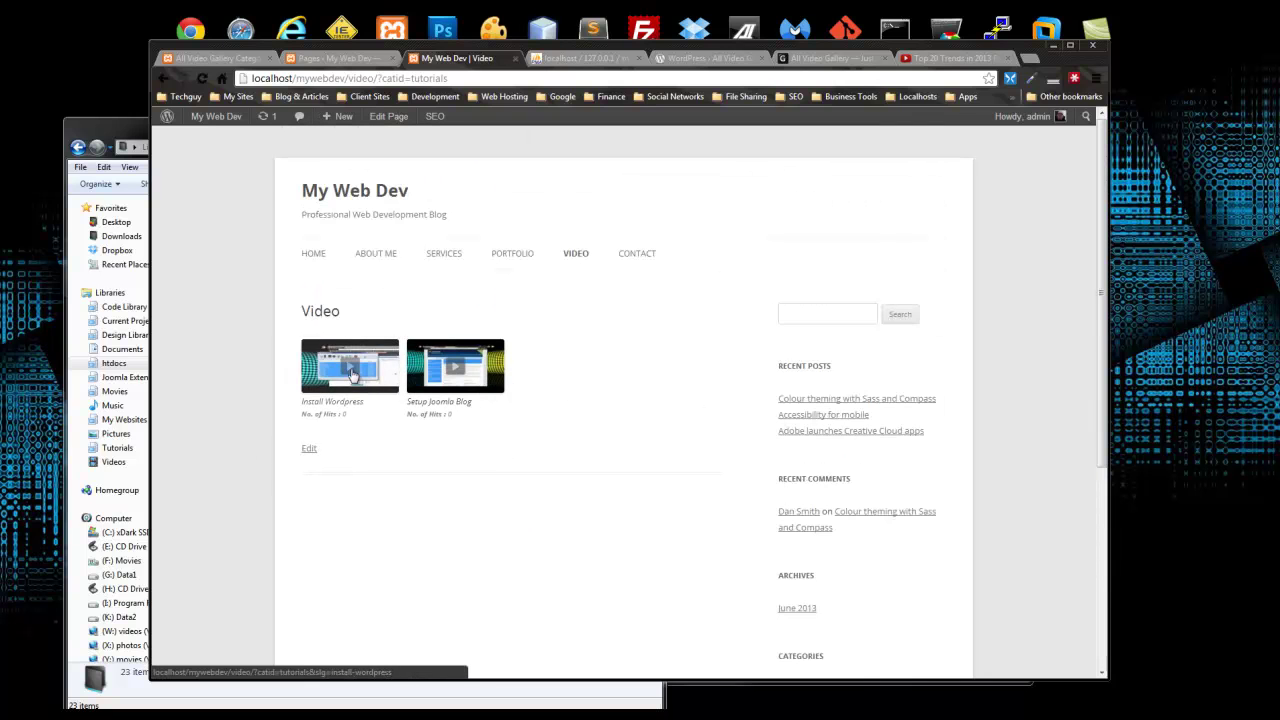
left_click(352, 376)
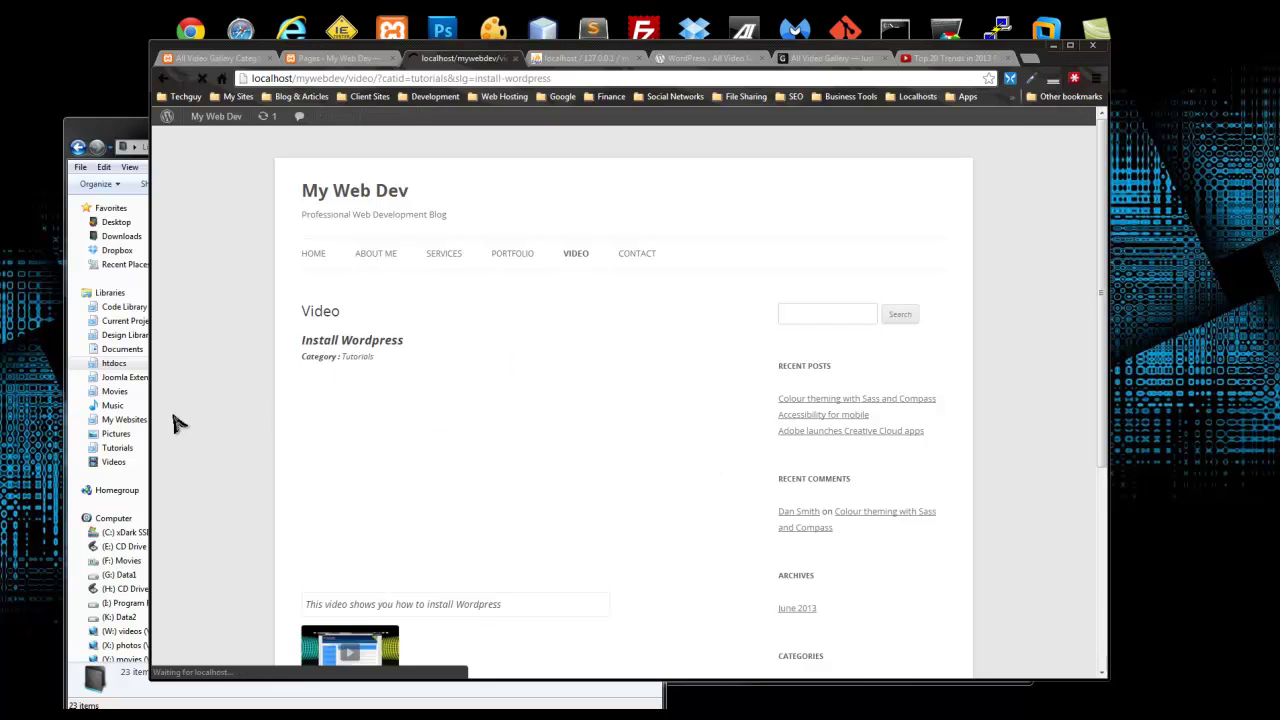
left_click(454, 322)
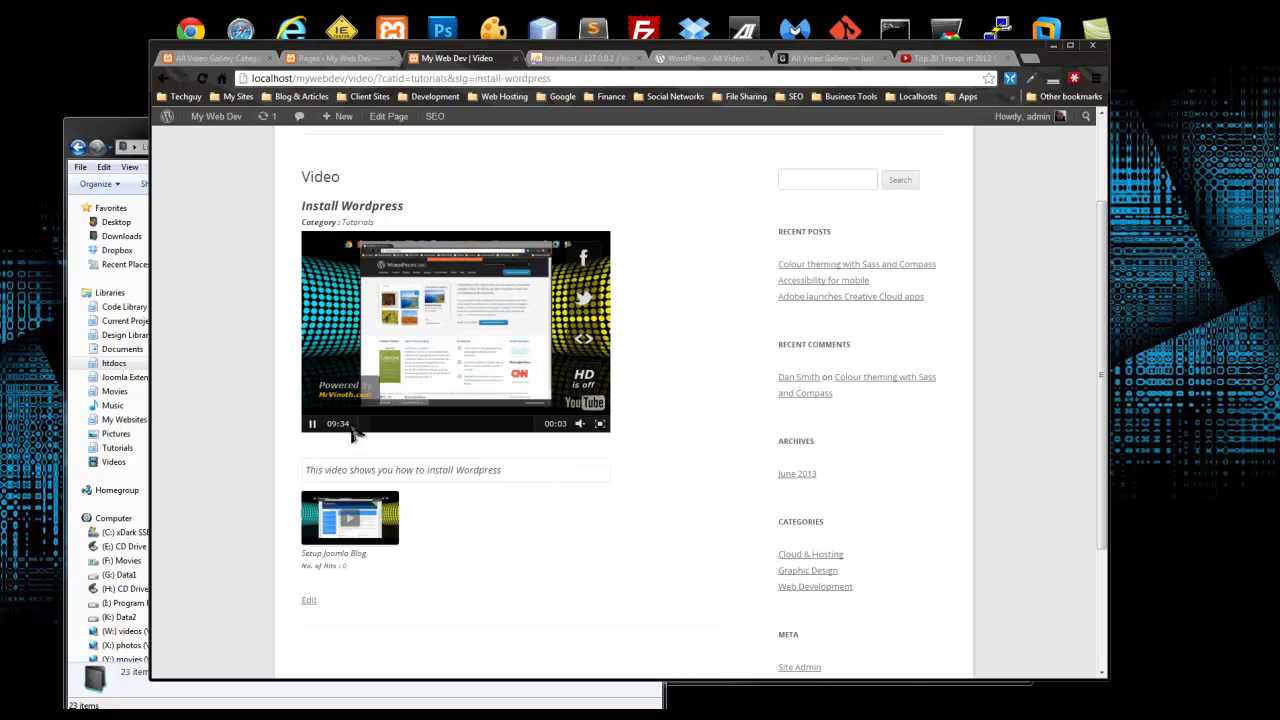
left_click(312, 426)
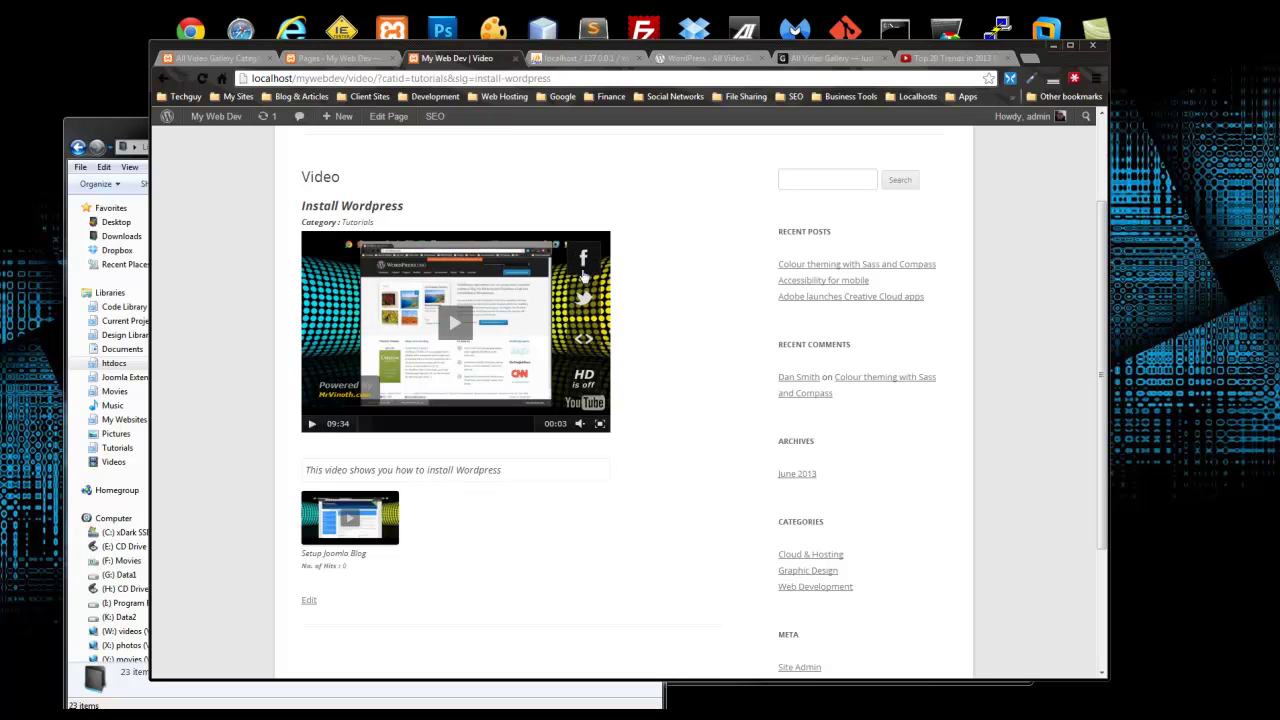
Step: Try the video full screen, exit it, and return to the site's home page
left_click(600, 424)
key("Escape")
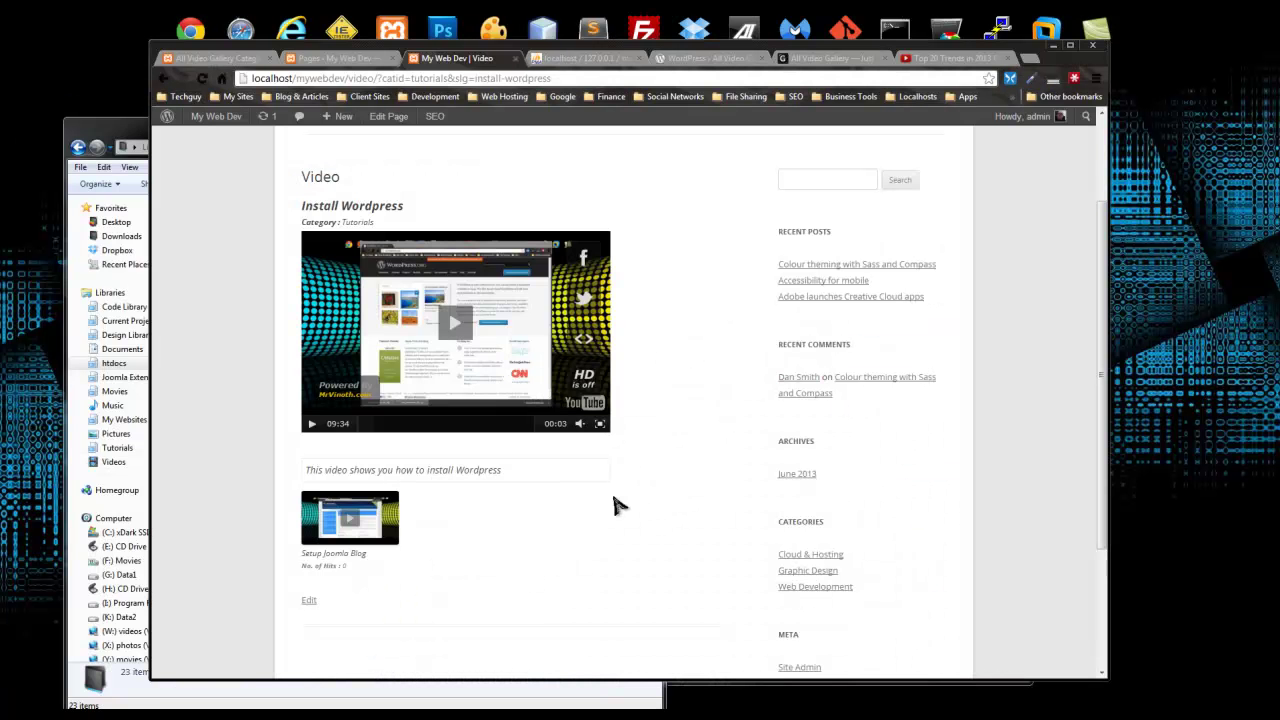
scroll(777, 557, "up", 2)
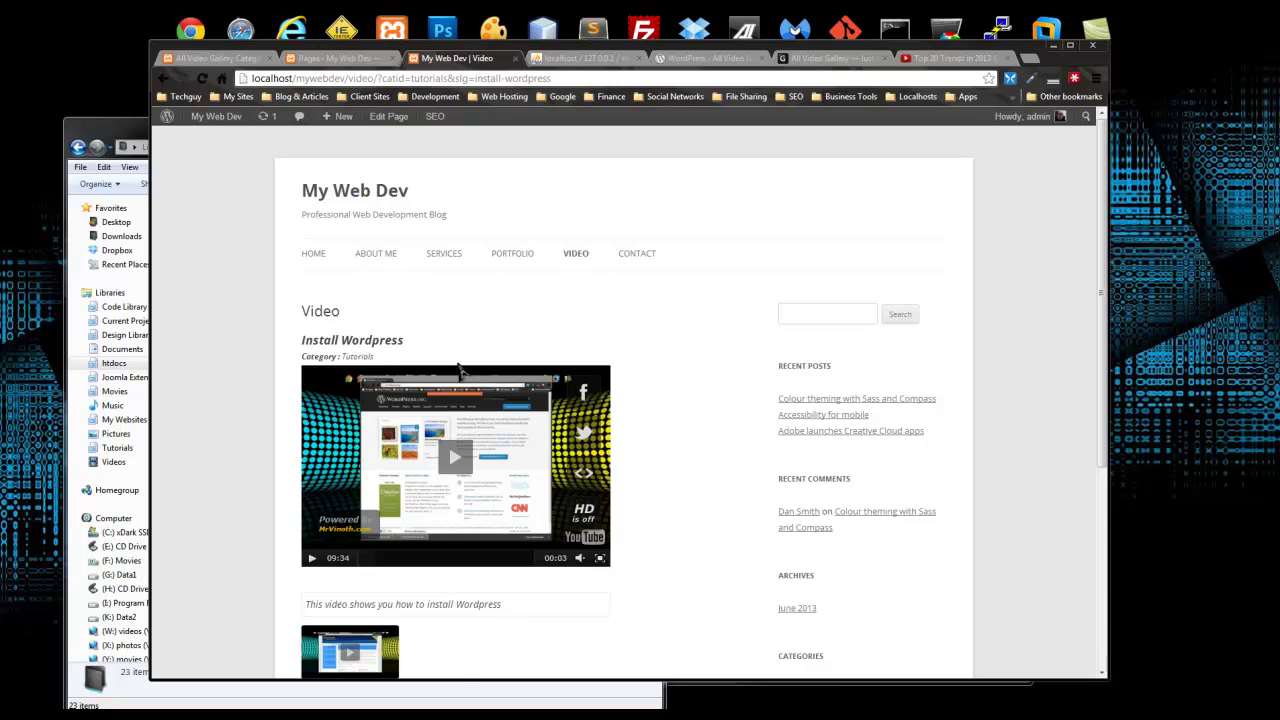
left_click(314, 257)
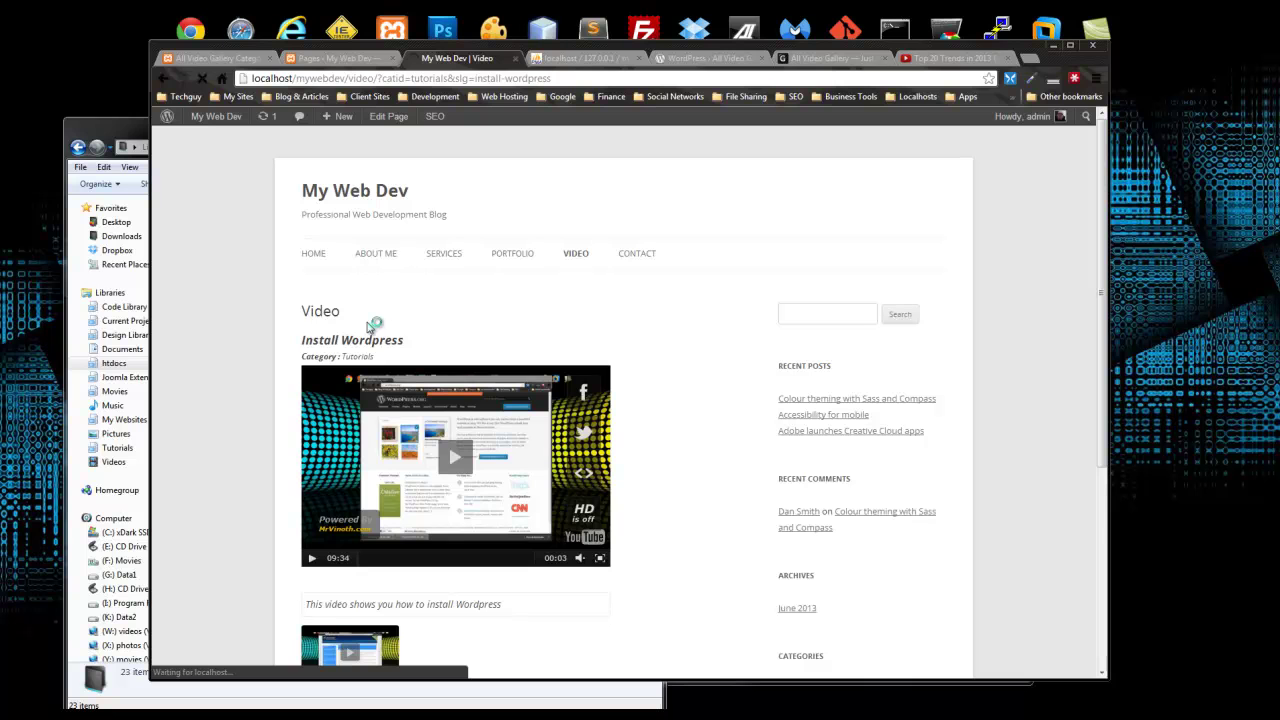
Step: Go from the Pages admin to Appearance > Widgets
scroll(428, 326, "down", 6)
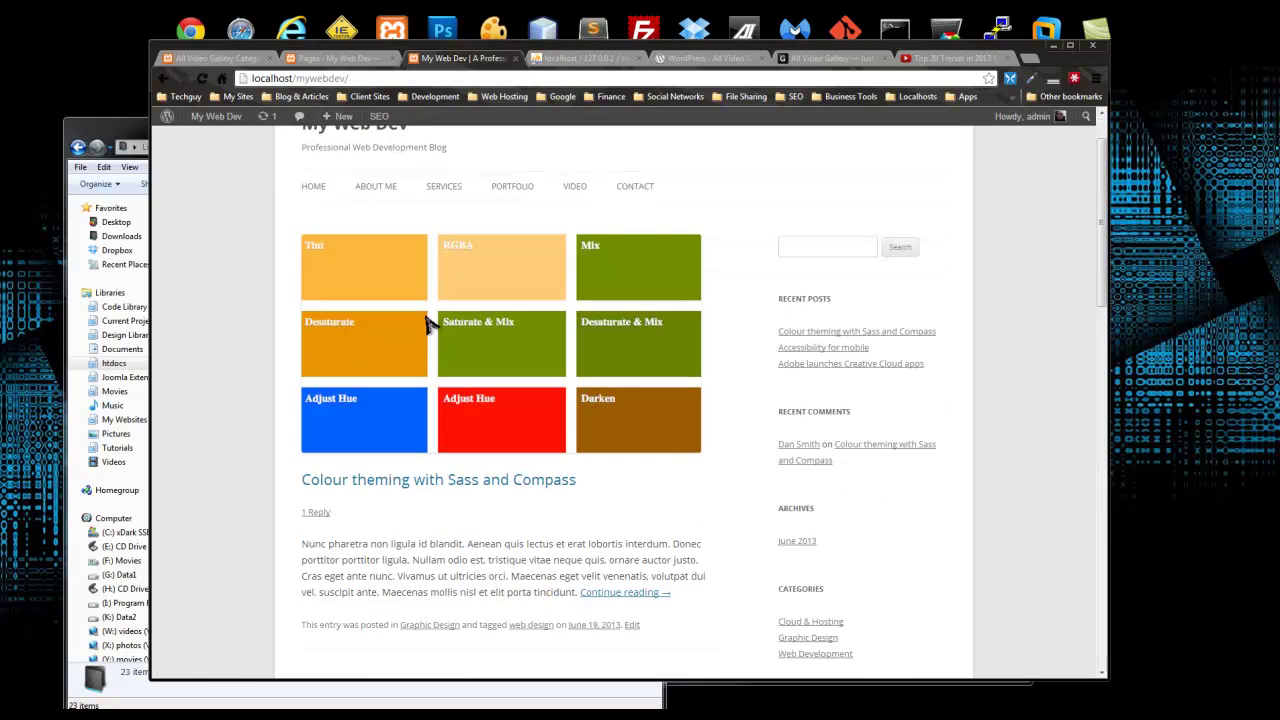
scroll(703, 389, "up", 8)
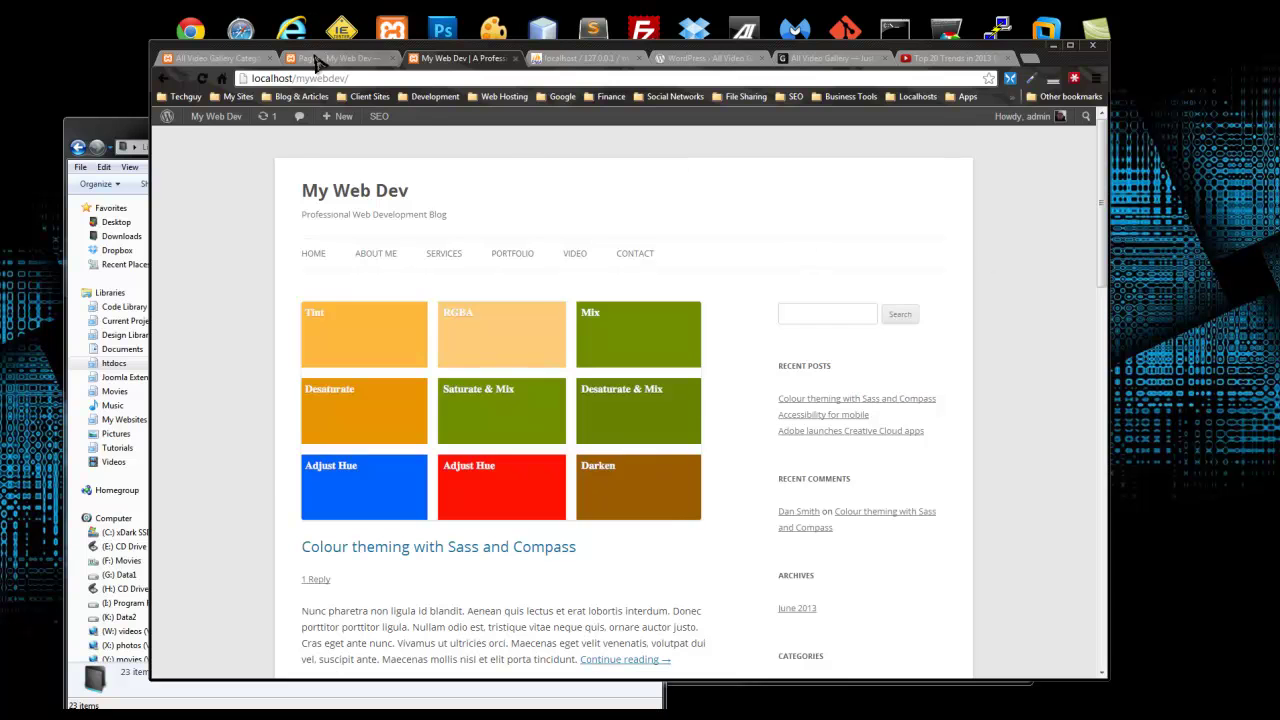
left_click(330, 58)
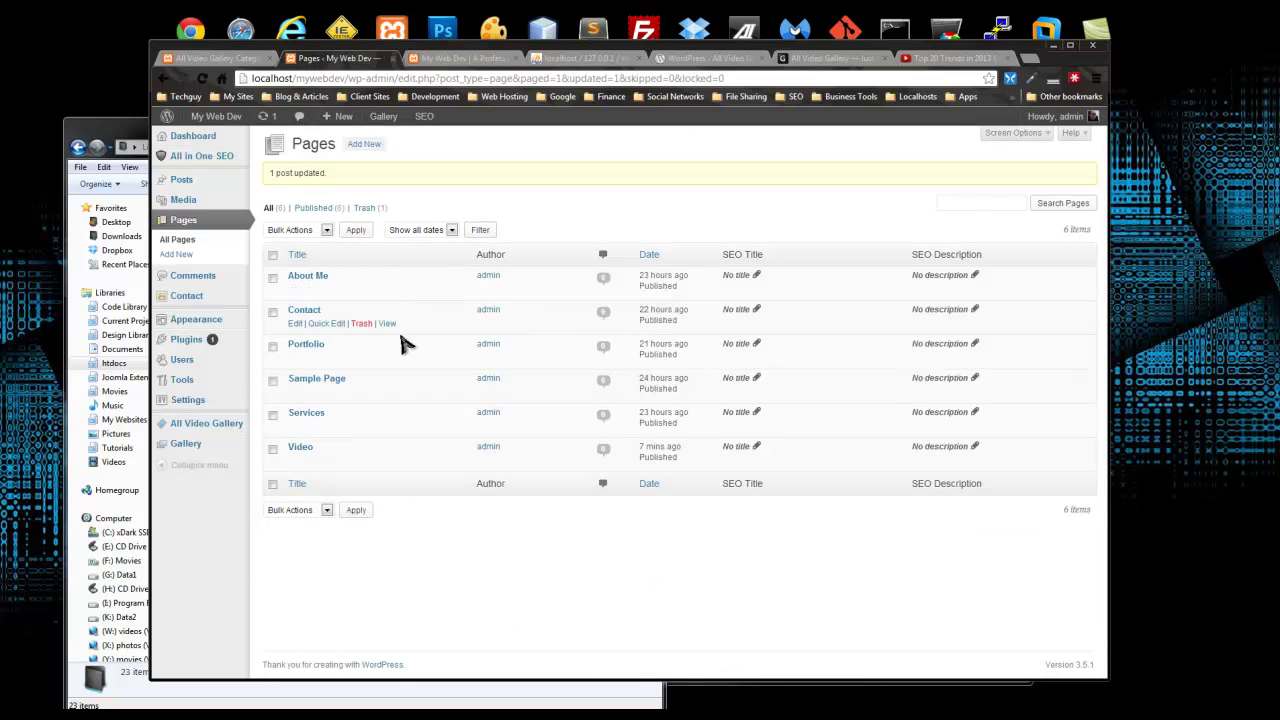
mouse_move(180, 340)
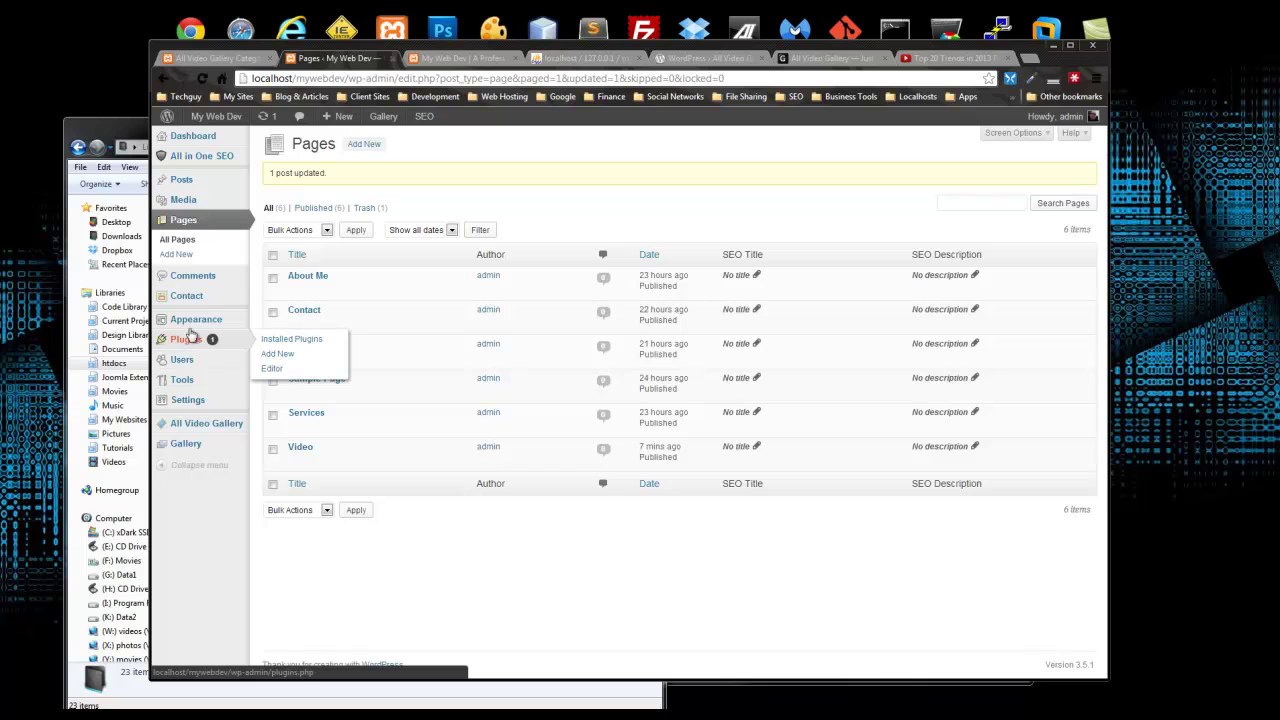
left_click(275, 336)
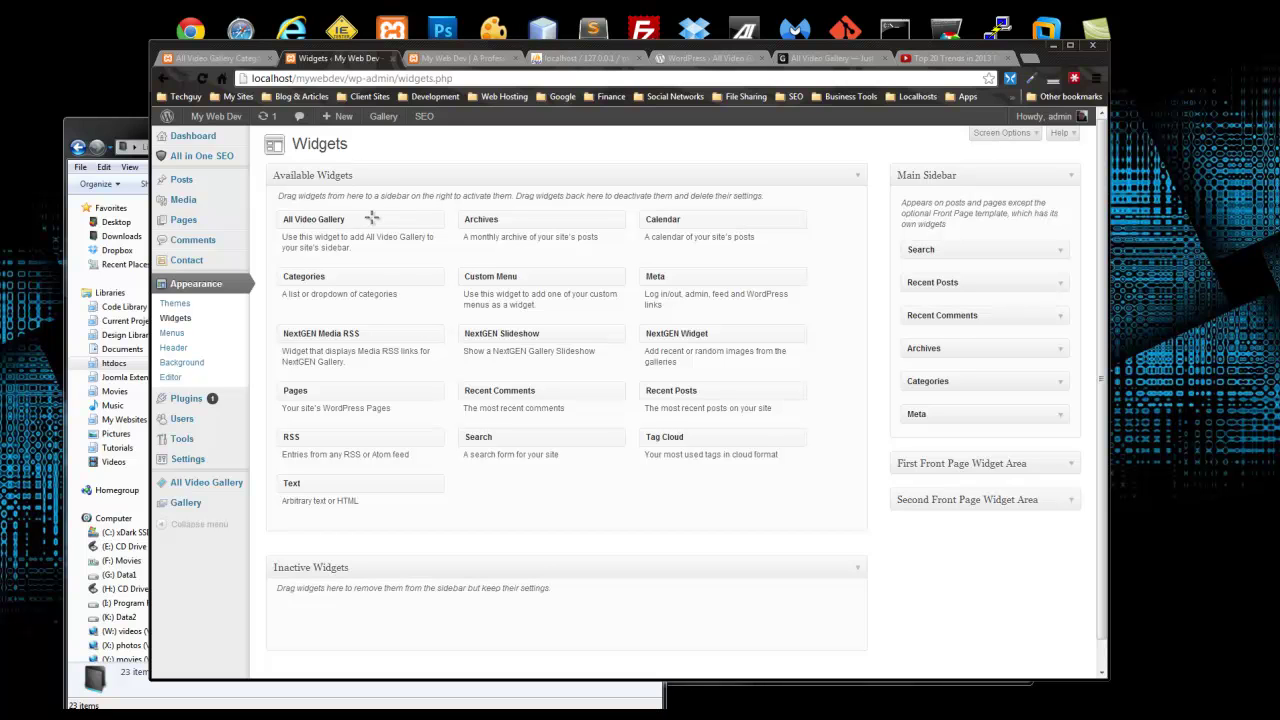
Step: Look at the All Video Gallery widget, glance over the front page sidebar, and return to Widgets
left_click_drag(371, 220, 410, 224)
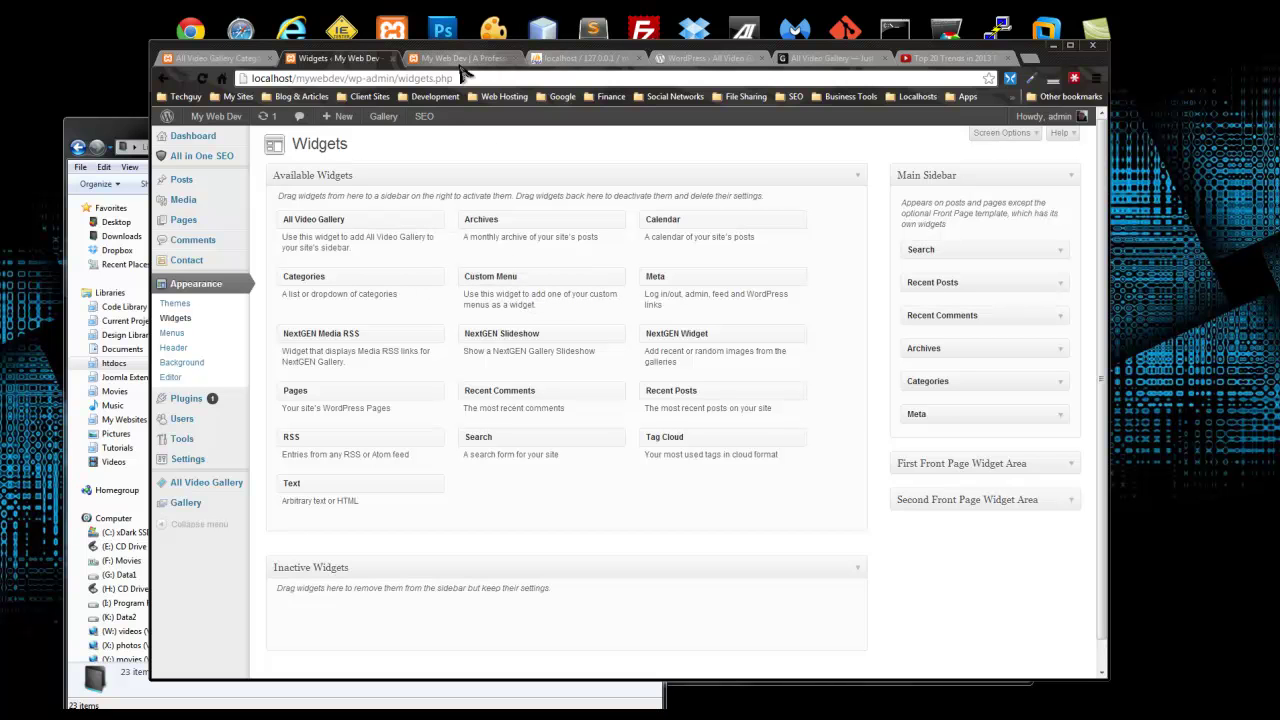
left_click(462, 60)
scroll(635, 290, "down", 3)
scroll(630, 288, "up", 1)
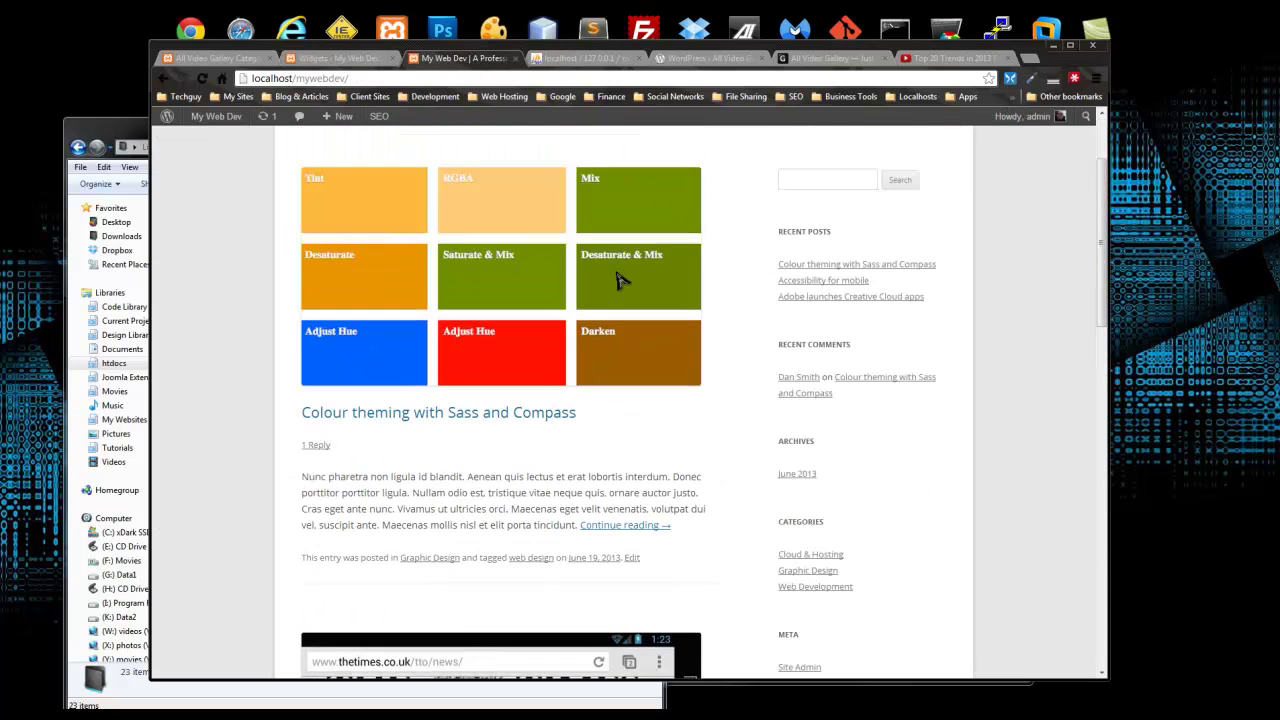
scroll(586, 290, "down", 1)
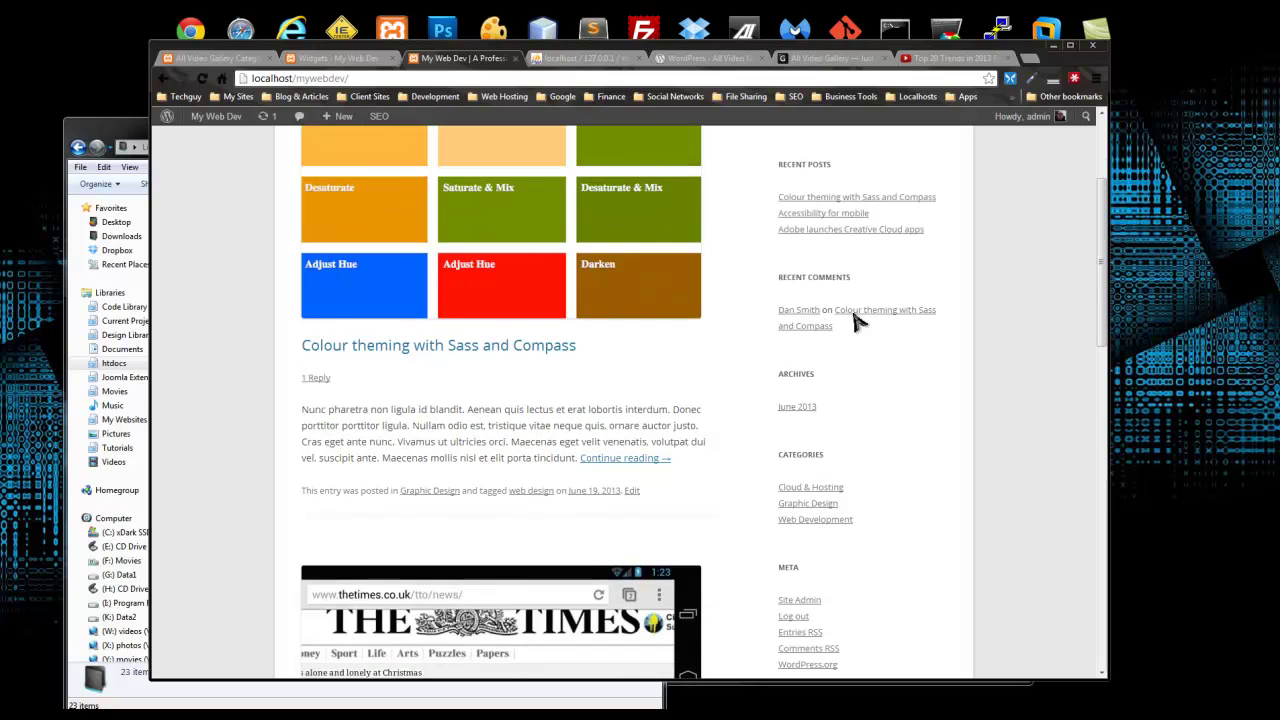
scroll(563, 220, "up", 3)
left_click(350, 59)
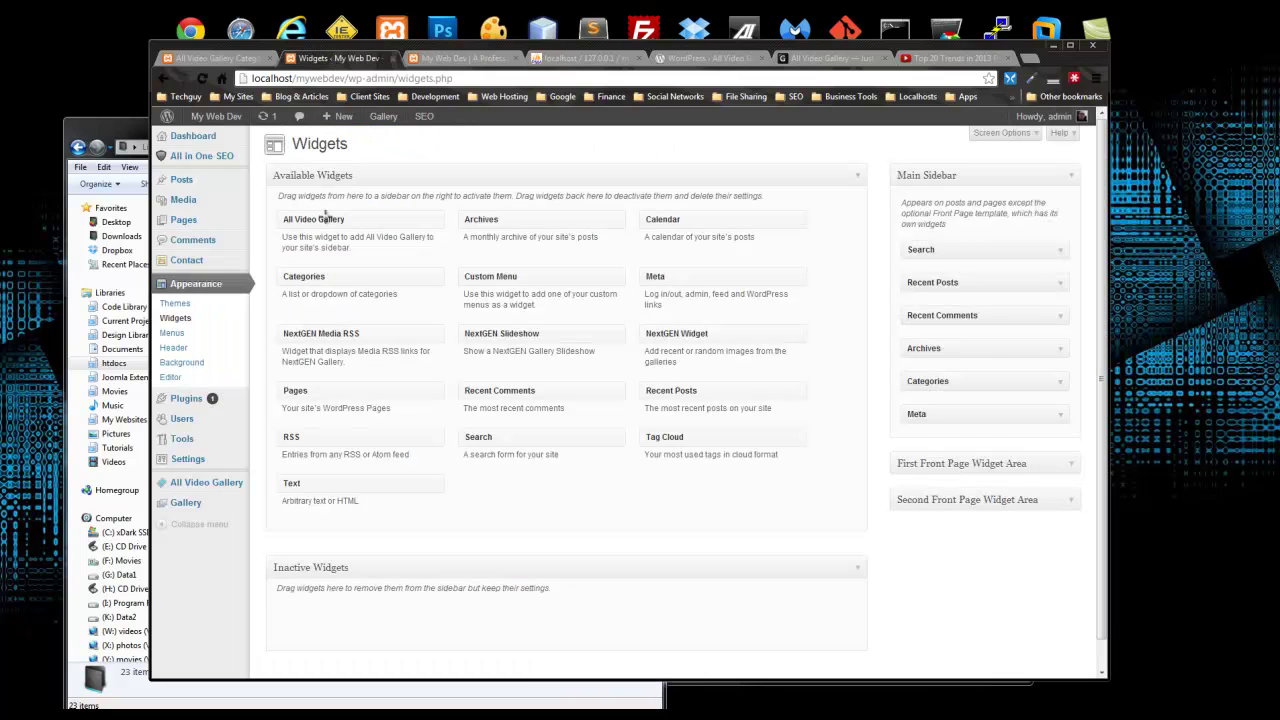
Step: Add All Video Gallery to the Main Sidebar titled Latest Videos with display count 4
left_click_drag(348, 222, 960, 346)
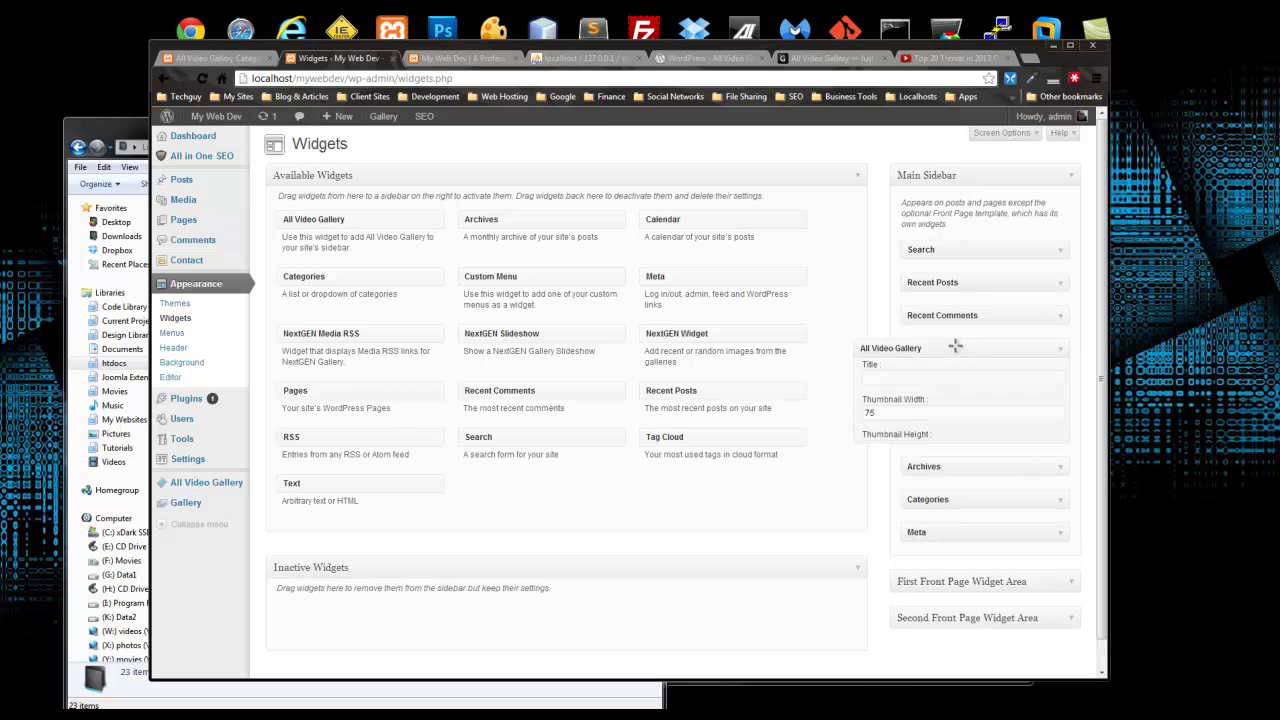
left_click(891, 387)
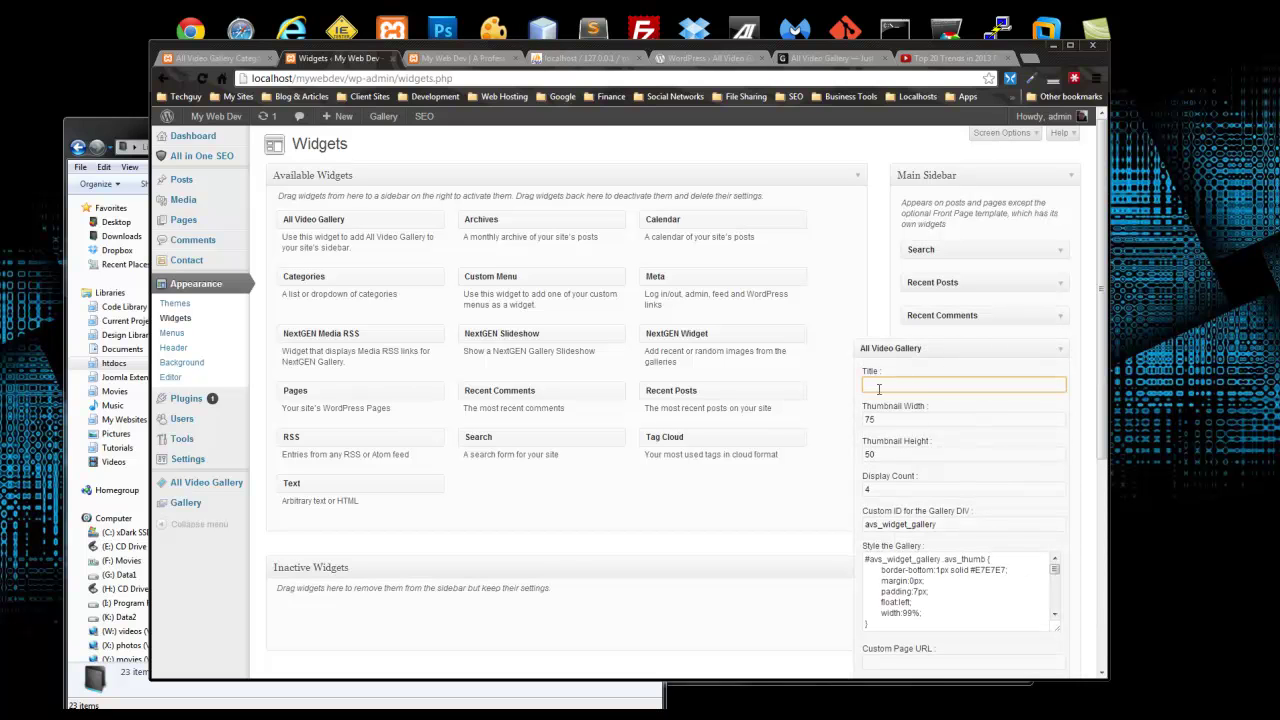
type("Latest Videos")
scroll(1018, 419, "down", 3)
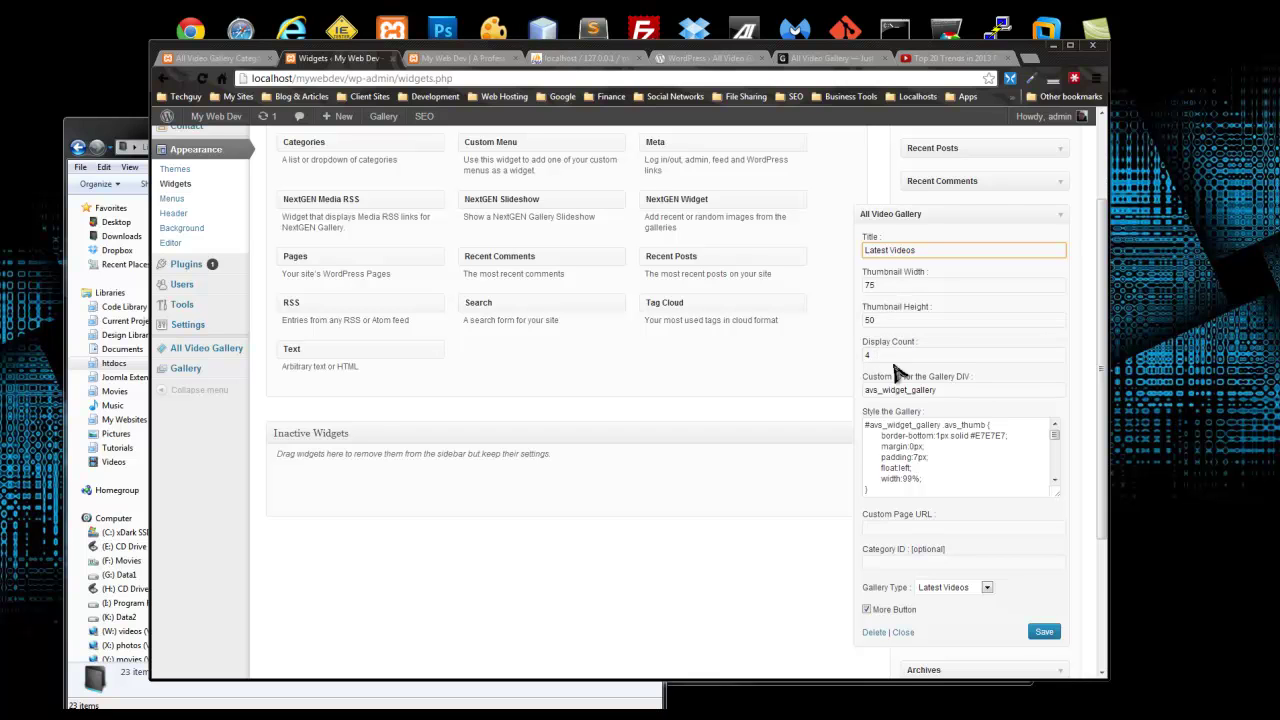
left_click_drag(873, 357, 859, 357)
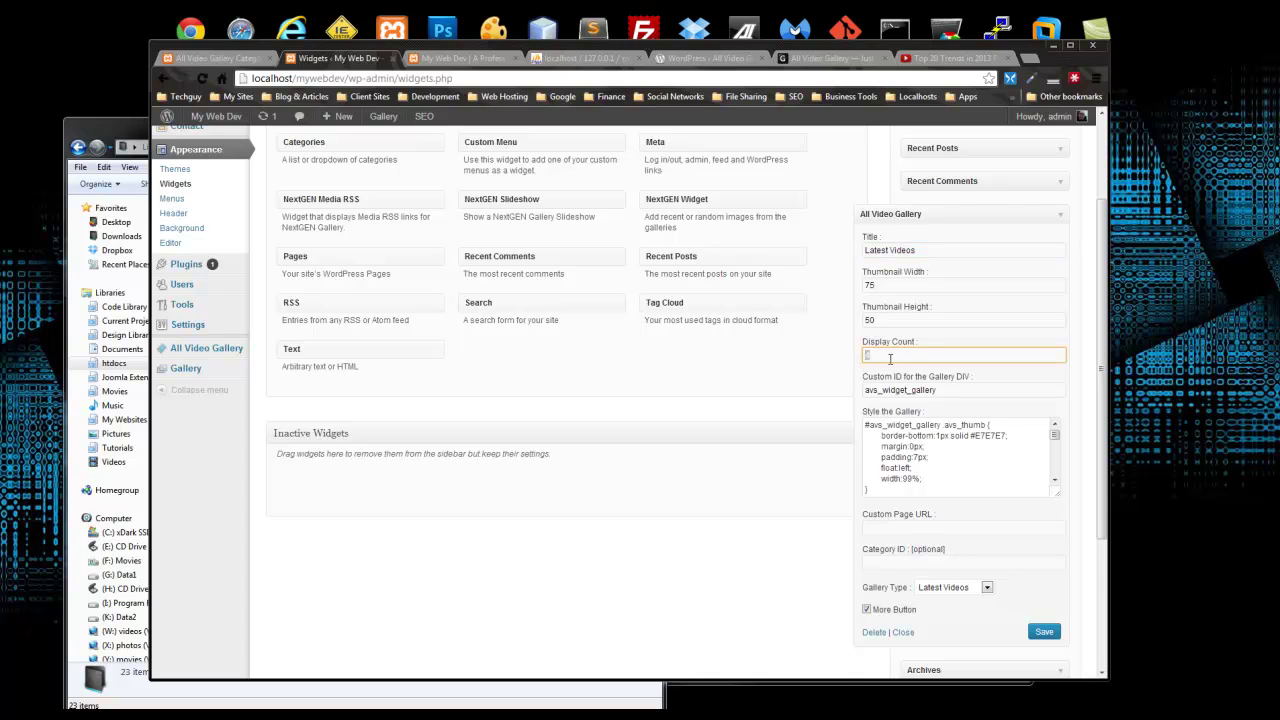
Step: Set the widget's gallery type to Latest Videos and save it
scroll(874, 393, "down", 1)
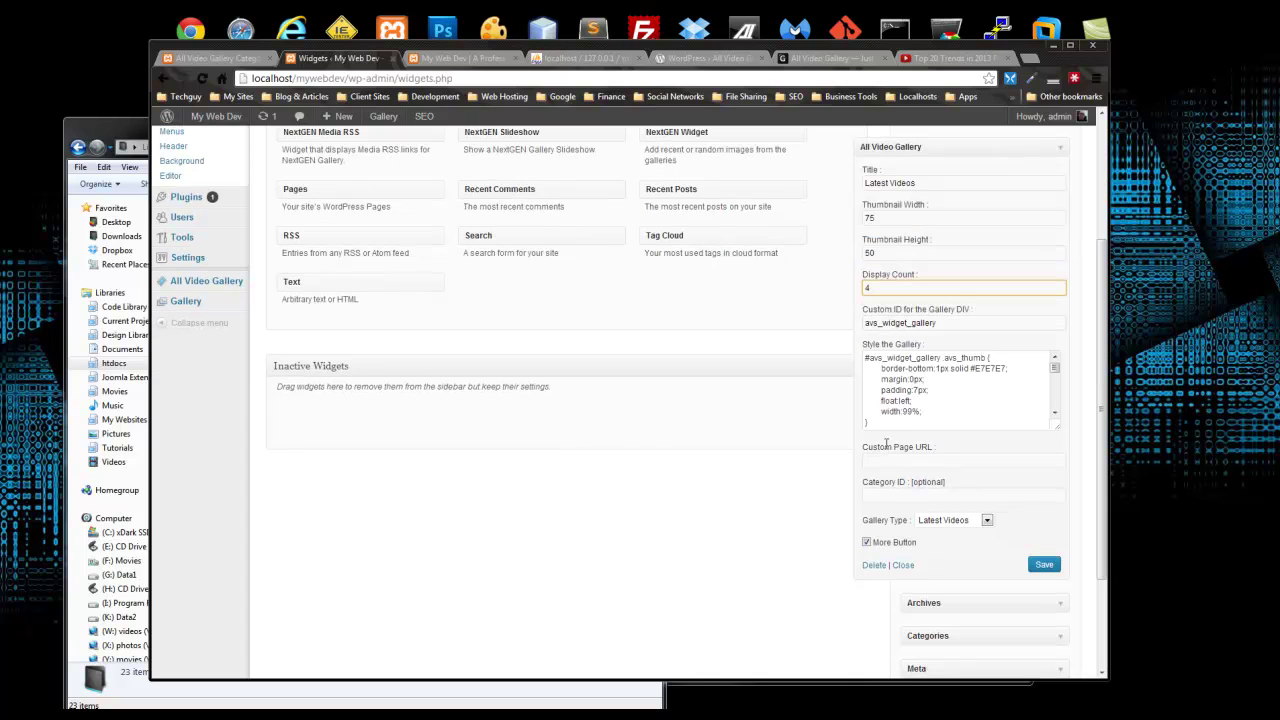
scroll(886, 409, "down", 1)
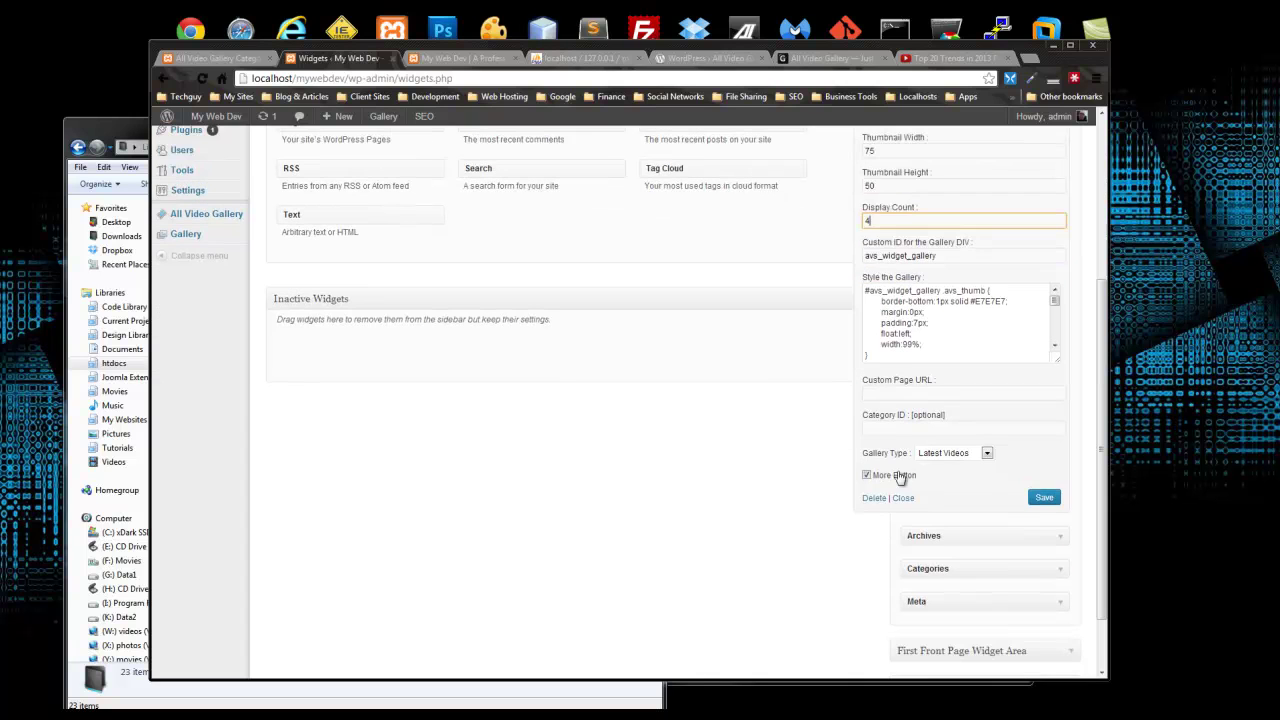
left_click(882, 430)
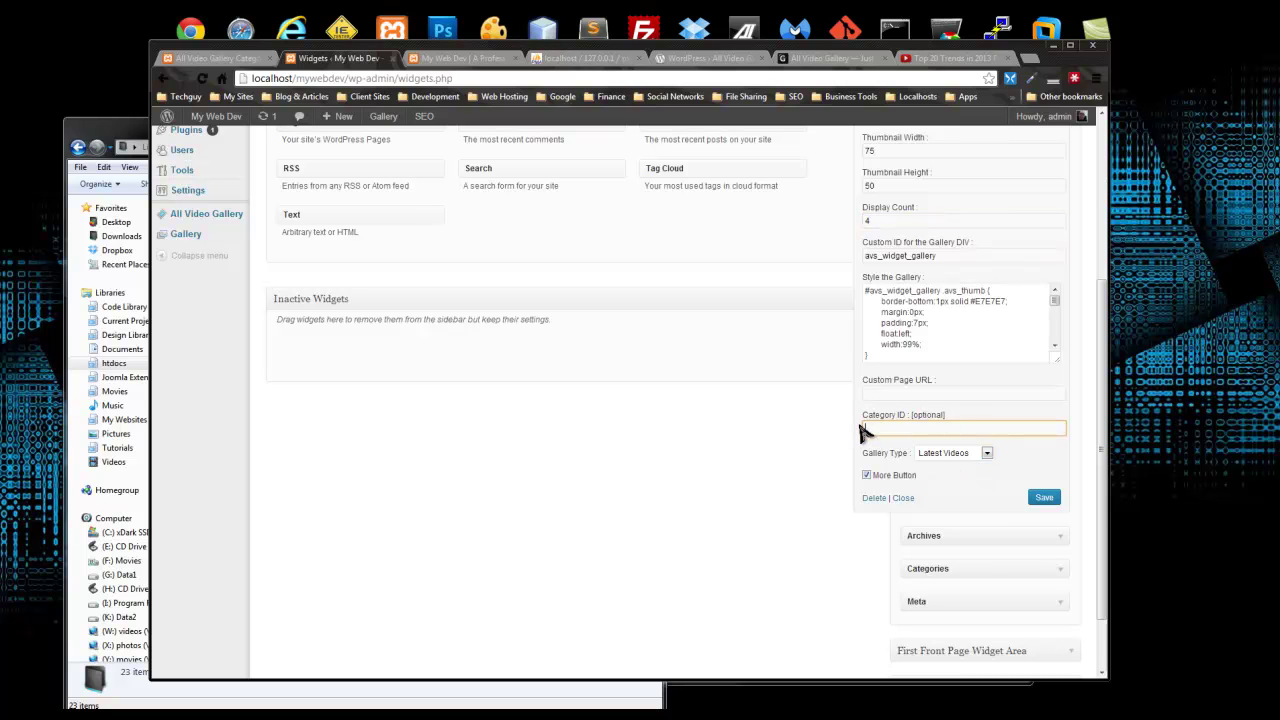
left_click(987, 456)
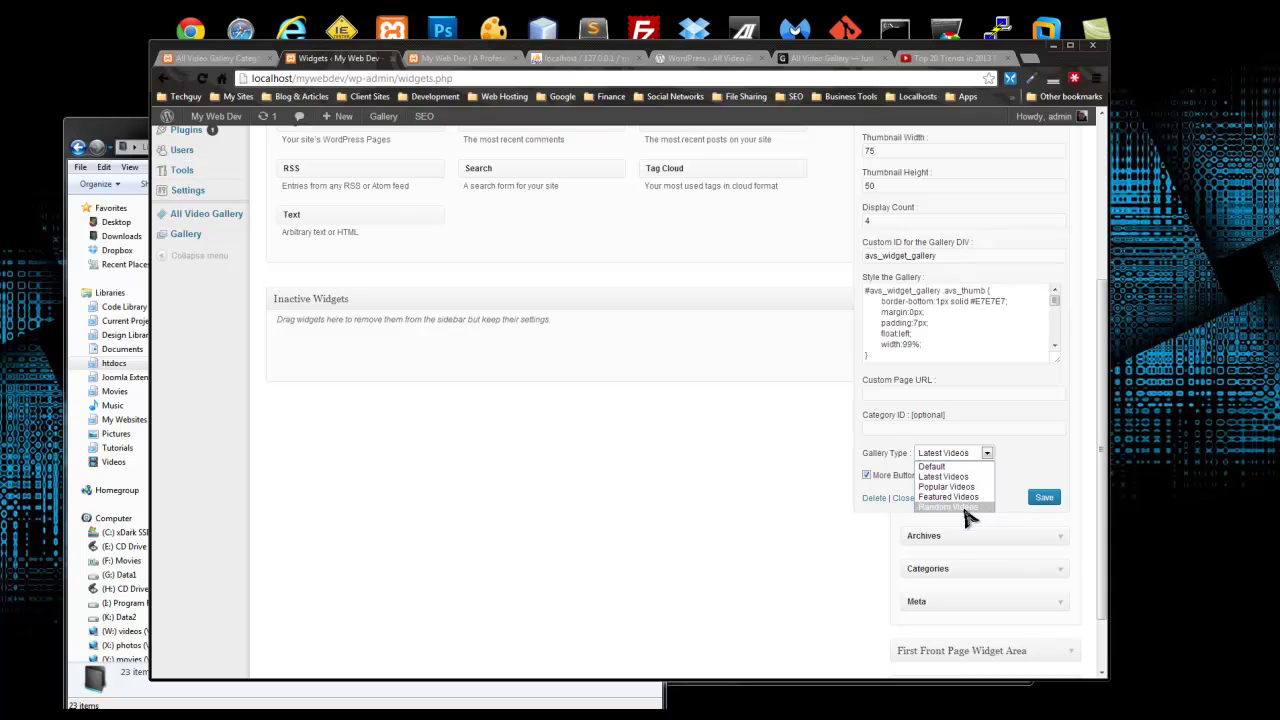
left_click(949, 479)
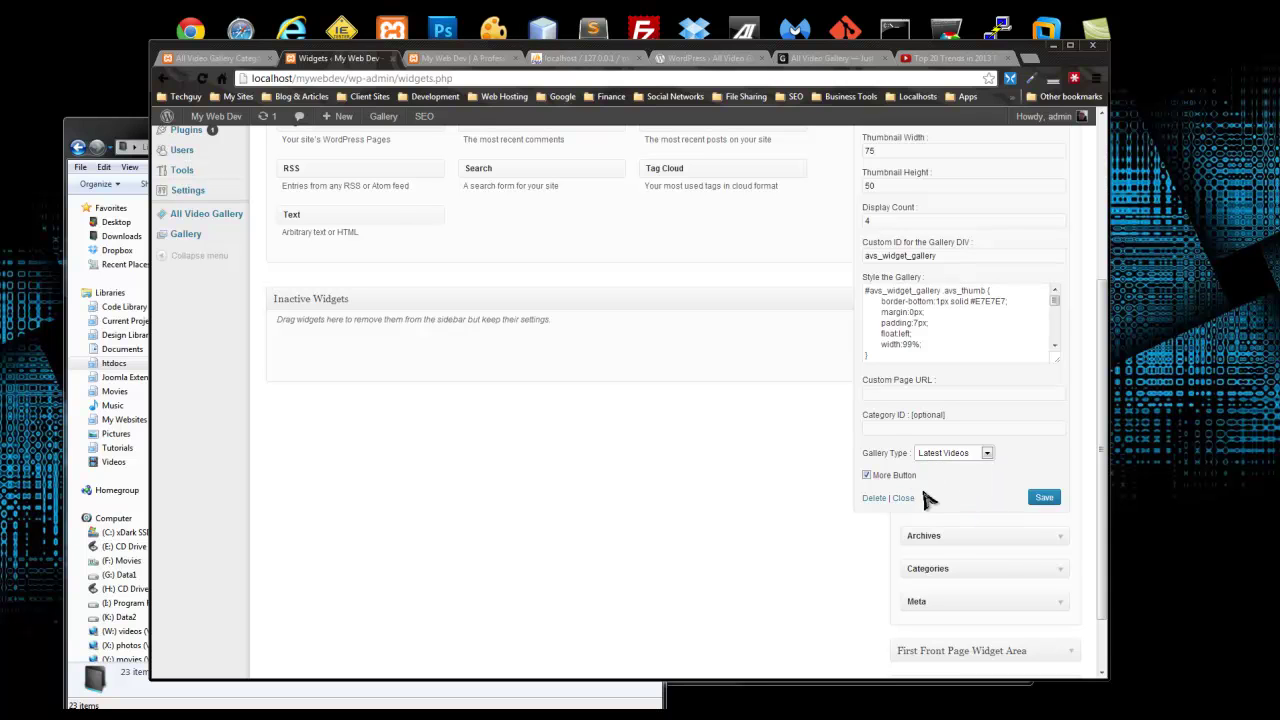
left_click(946, 492)
left_click(1044, 499)
scroll(712, 434, "up", 2)
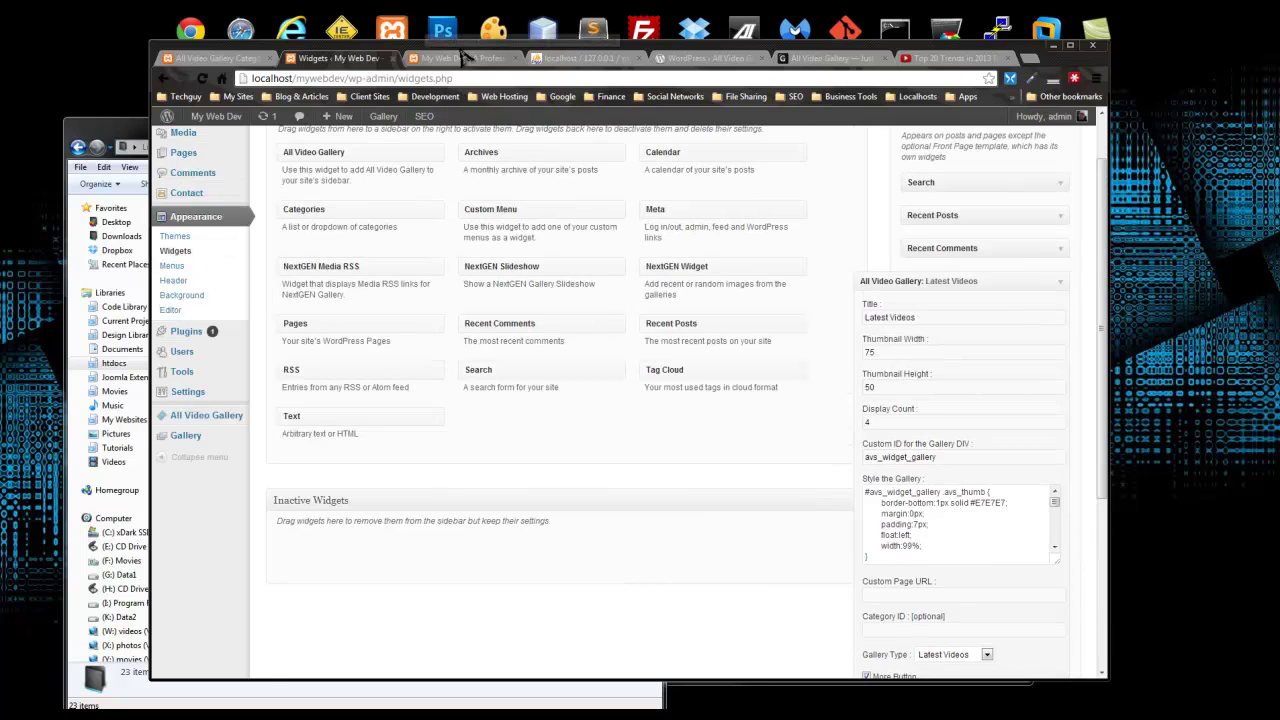
left_click(455, 60)
Step: Reload the front page and check the sidebar's Latest Videos list of four thumbnails
left_click(202, 78)
scroll(373, 318, "down", 3)
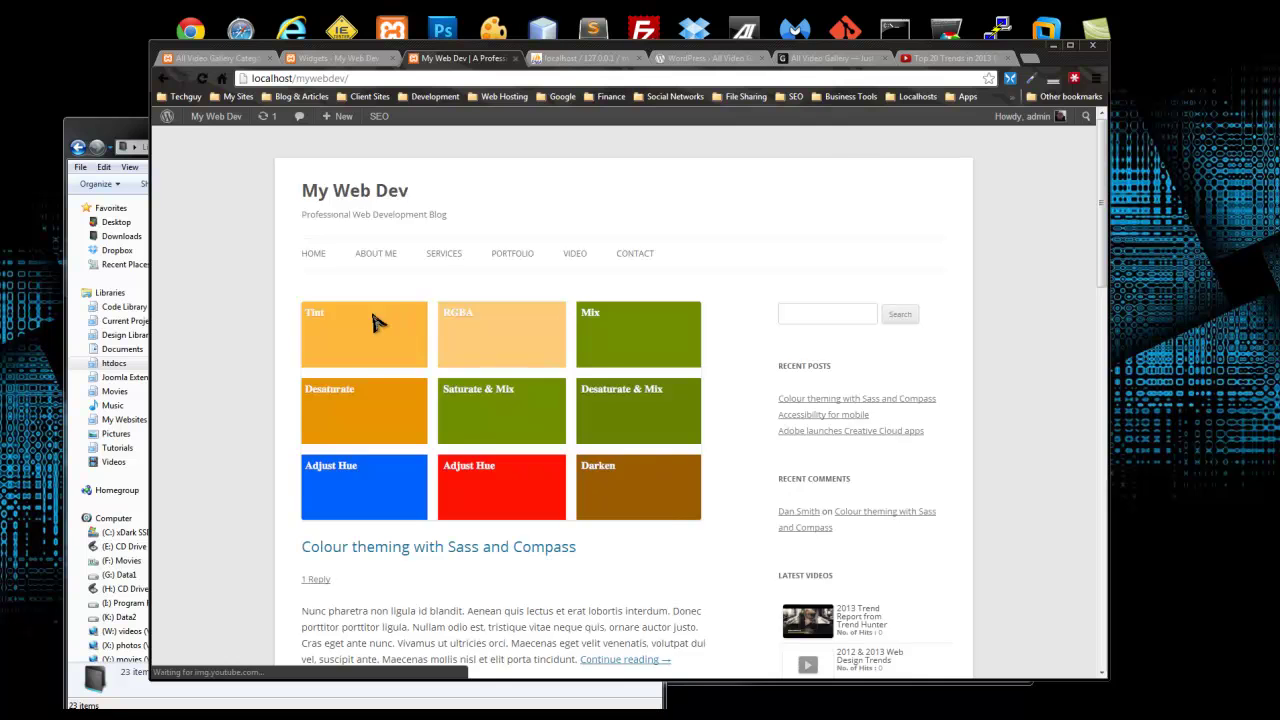
scroll(373, 320, "down", 5)
scroll(380, 320, "up", 2)
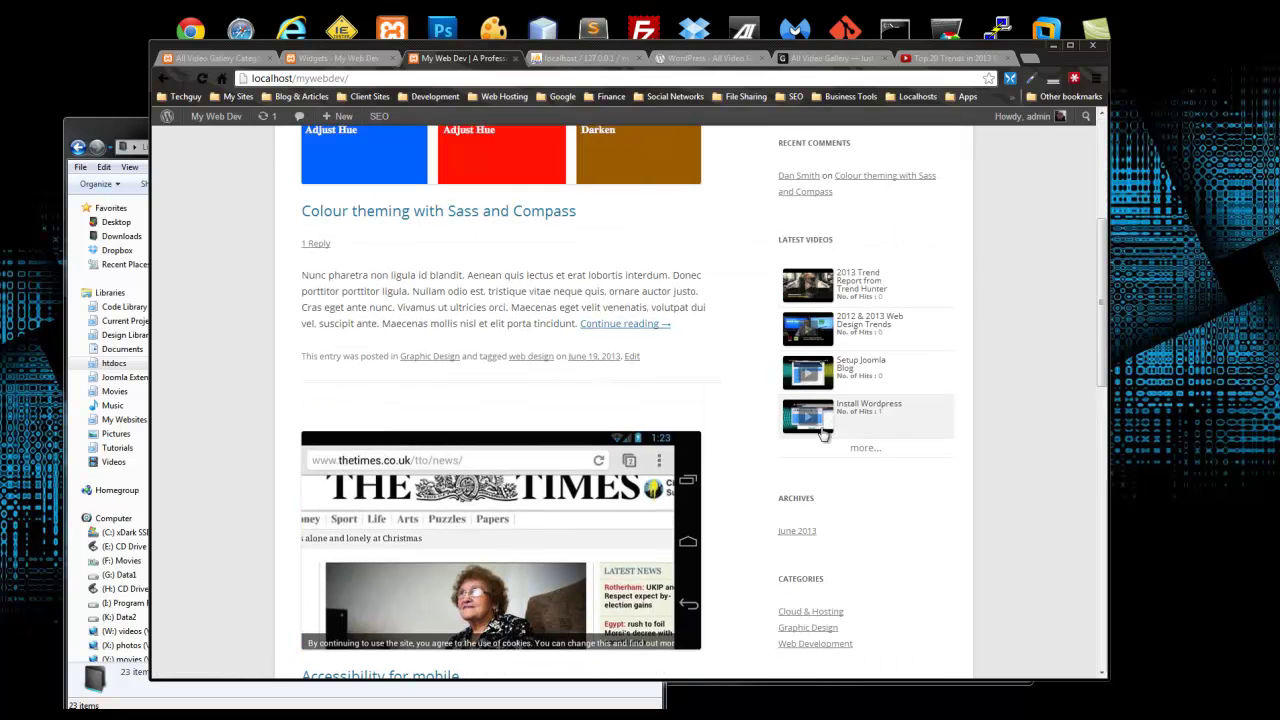
scroll(900, 420, "up", 3)
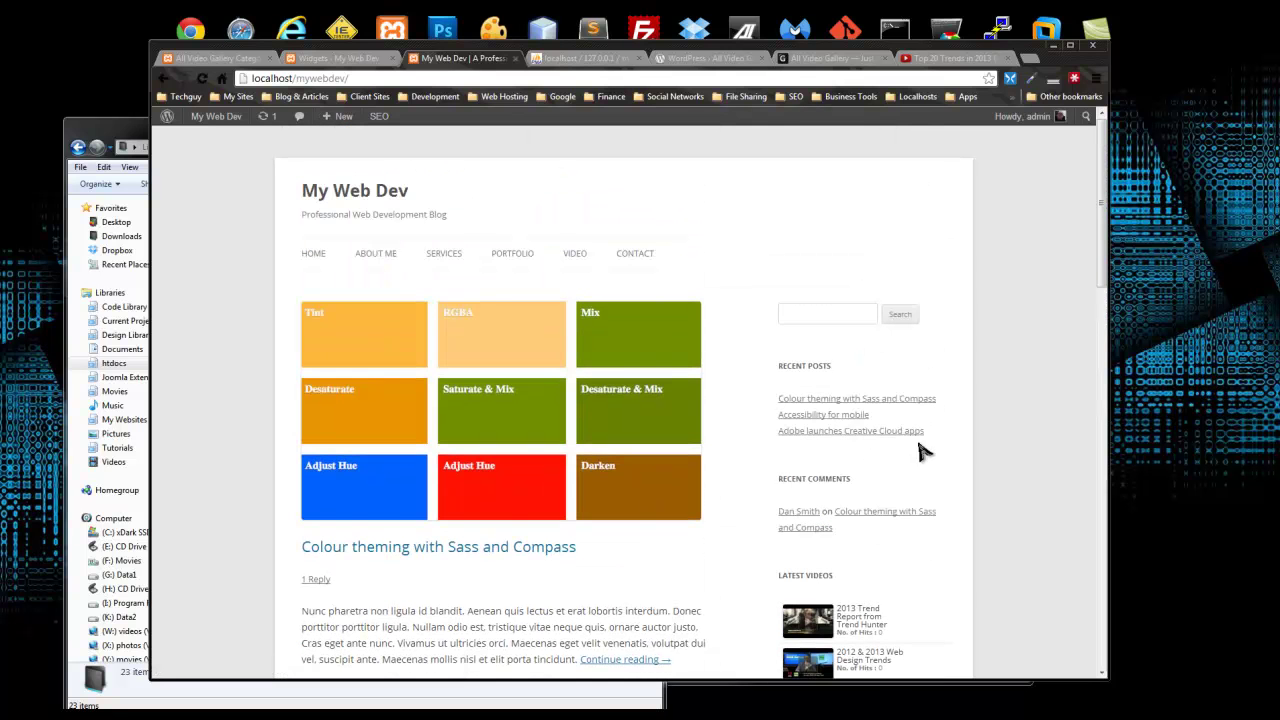
scroll(1000, 478, "down", 5)
scroll(1028, 478, "up", 5)
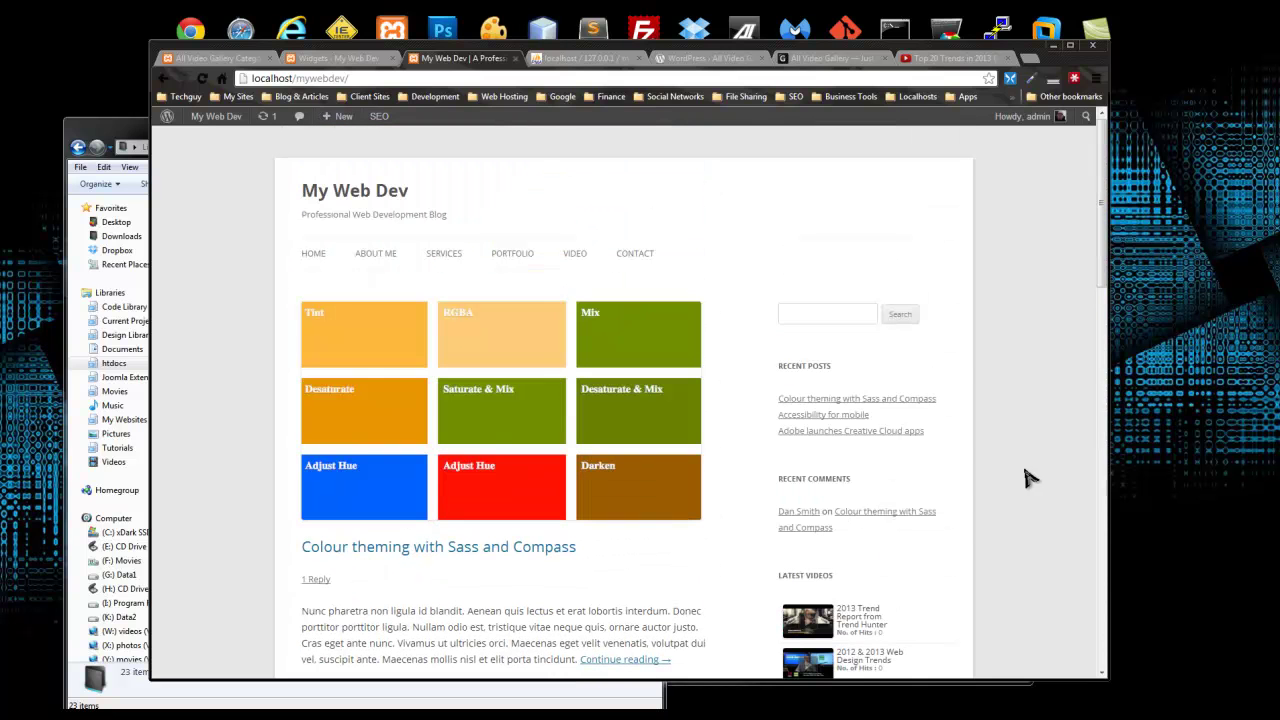